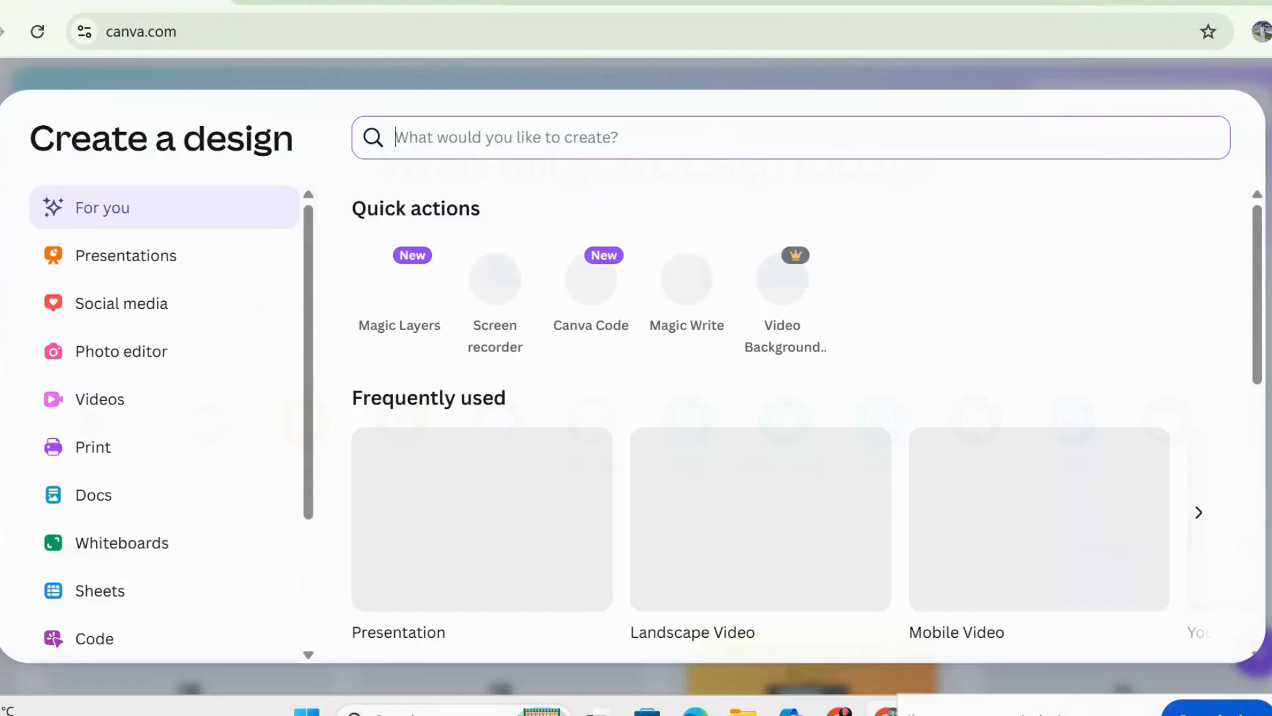
- Search the design types for "video" and create a new Video Collage (Landscape) design
type("v")
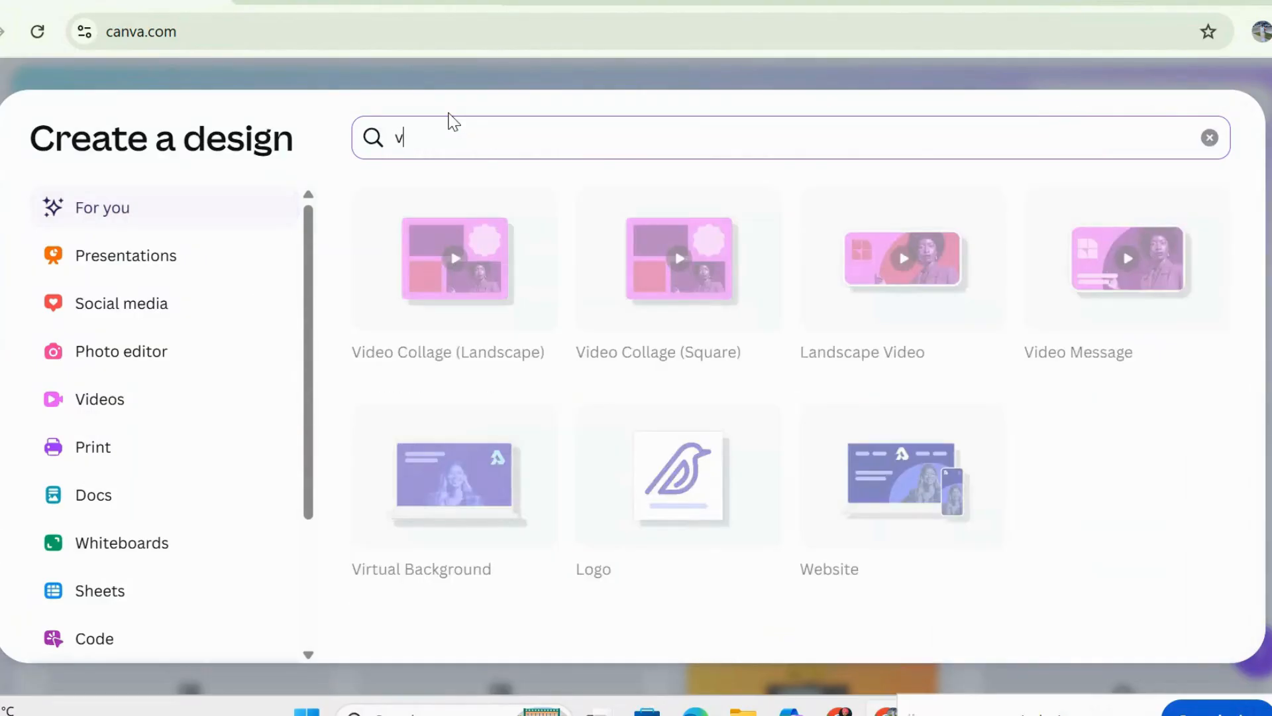
type("ideo")
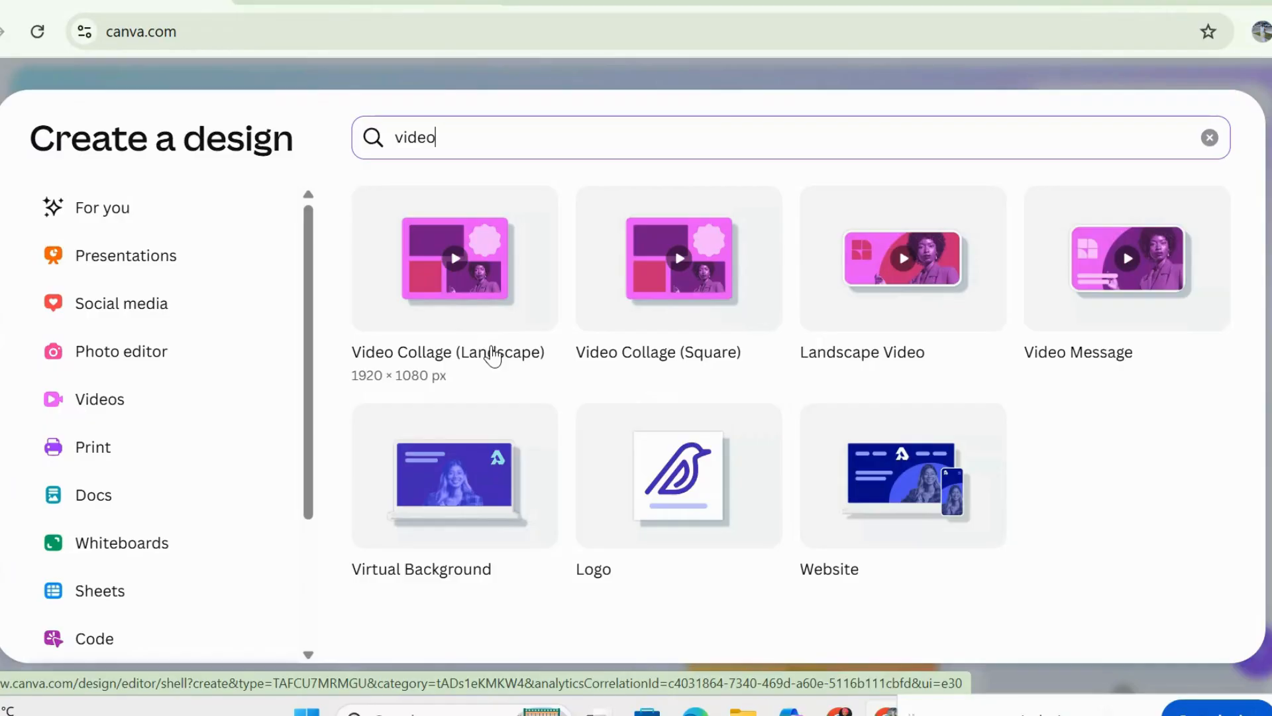
left_click(471, 313)
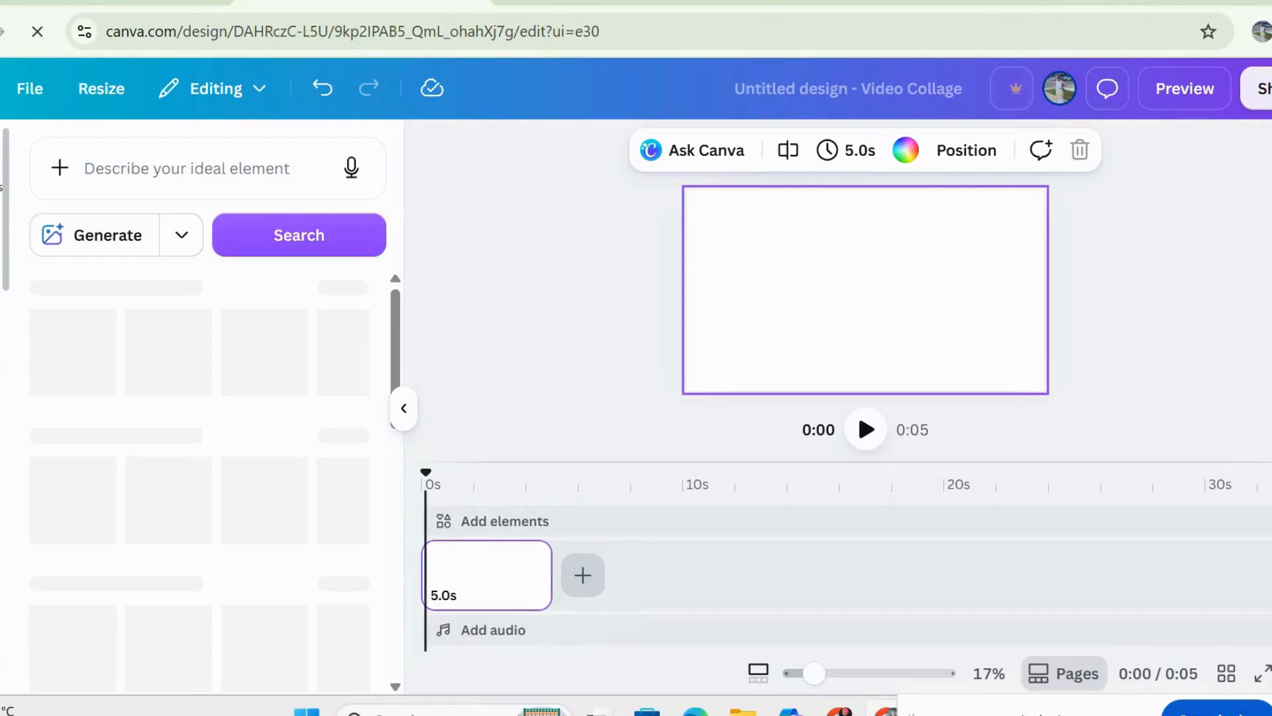
- Search the elements for "landscape" and show all matching graphics
left_click(171, 174)
type("lan")
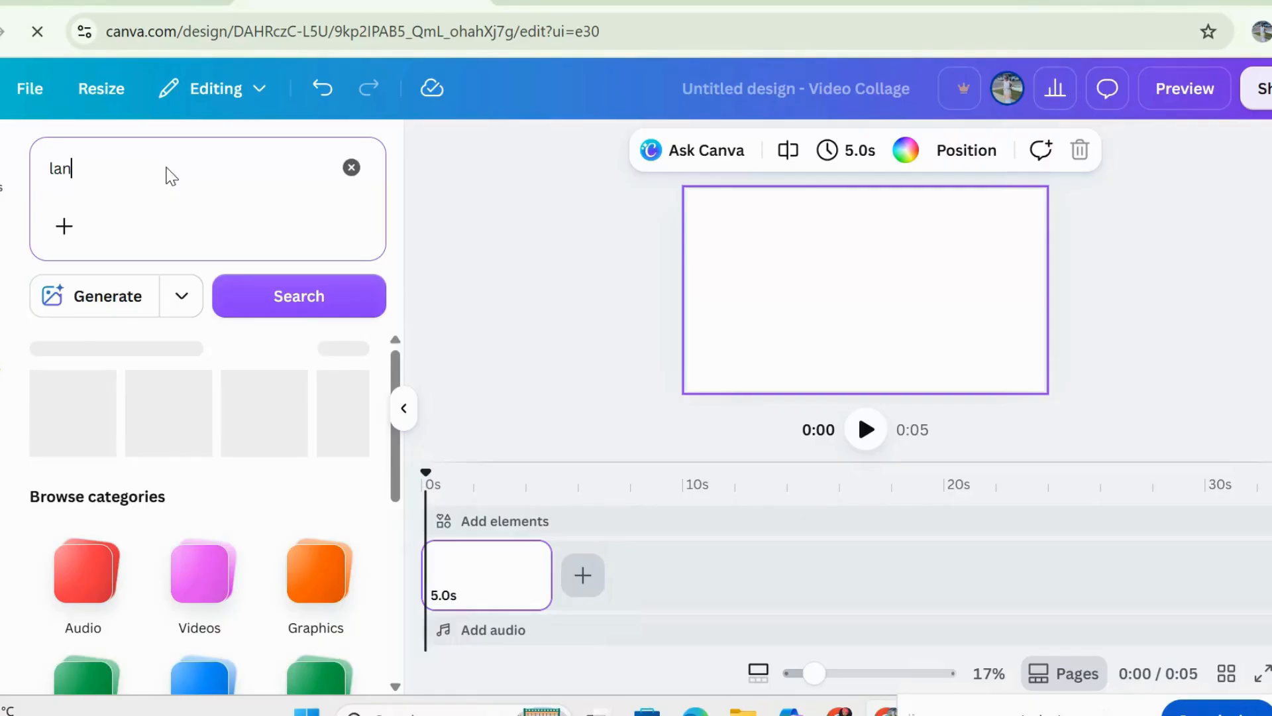
type("dscape")
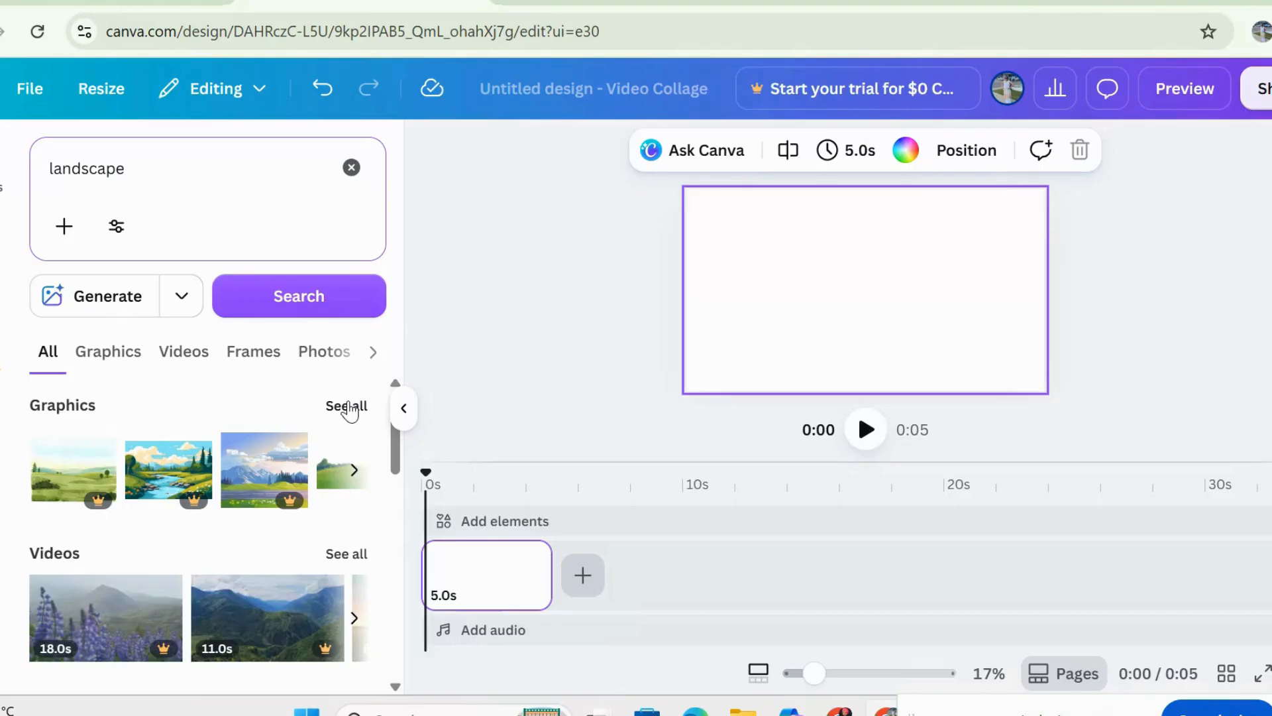
left_click(350, 411)
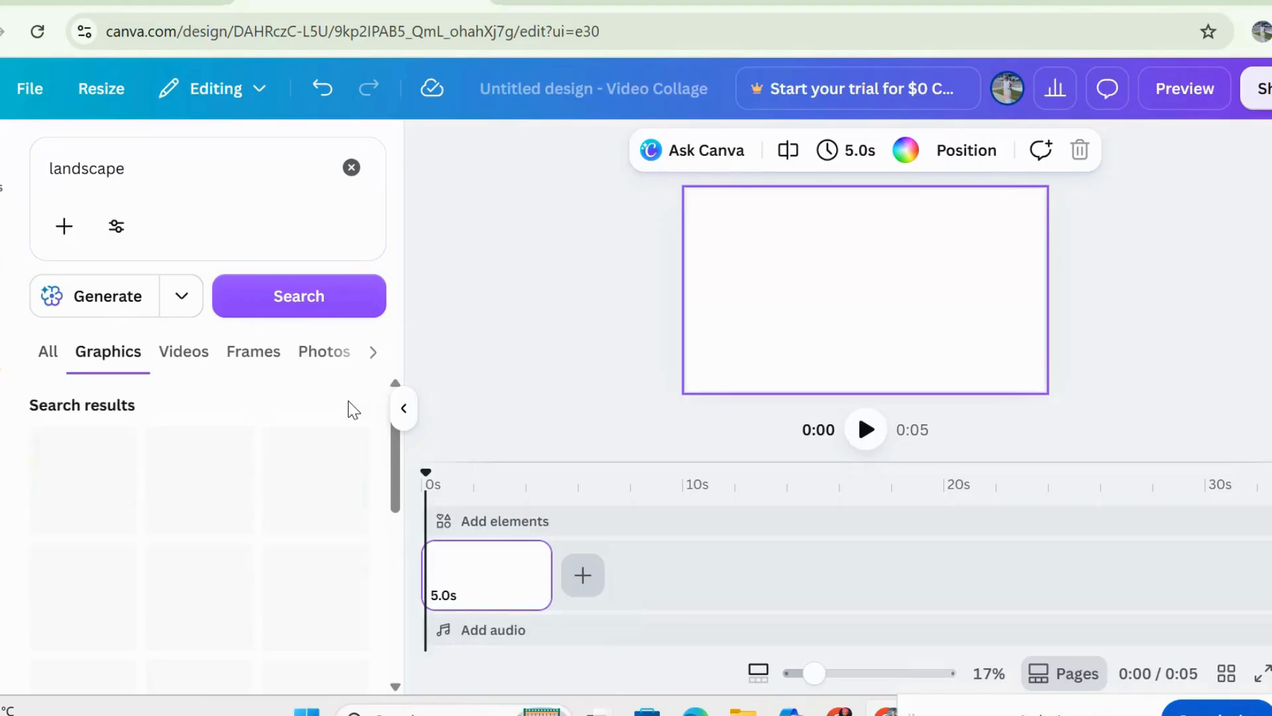
- Place the round green meadow graphic with trees and blue hills on the page and enlarge it to cover the whole page
scroll(213, 477, "down", 3)
scroll(213, 477, "down", 2)
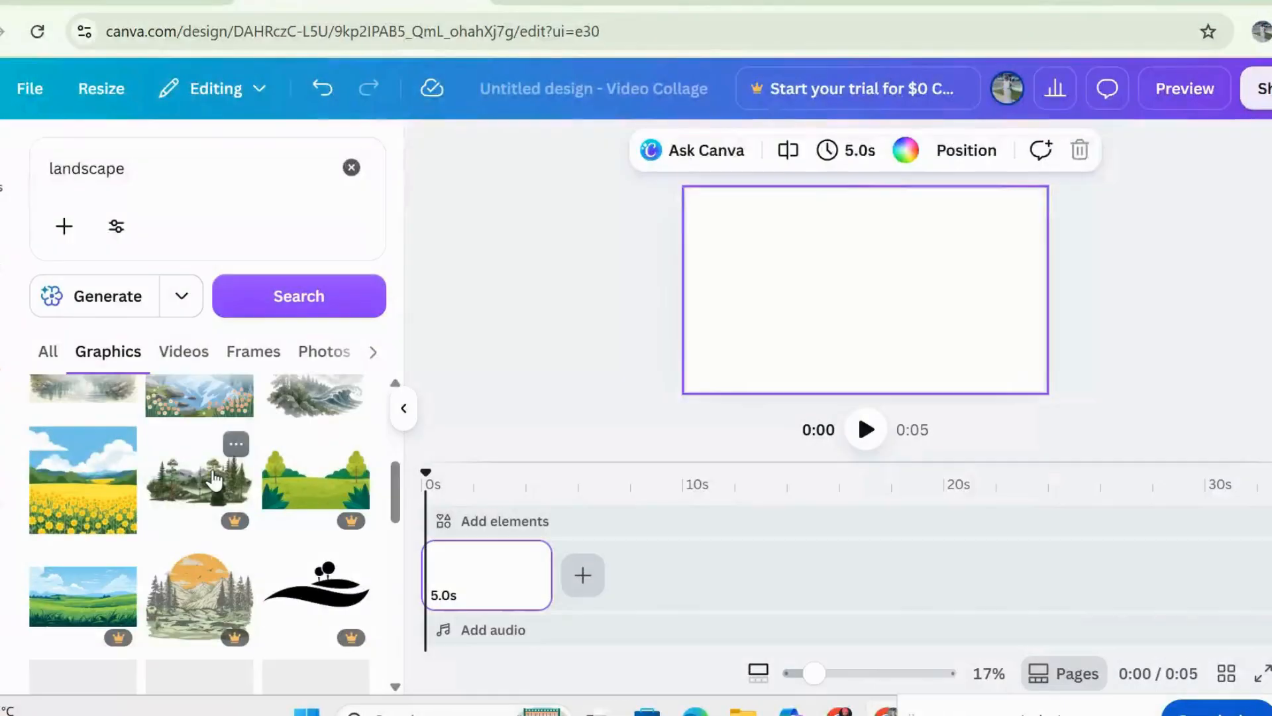
scroll(213, 477, "down", 3)
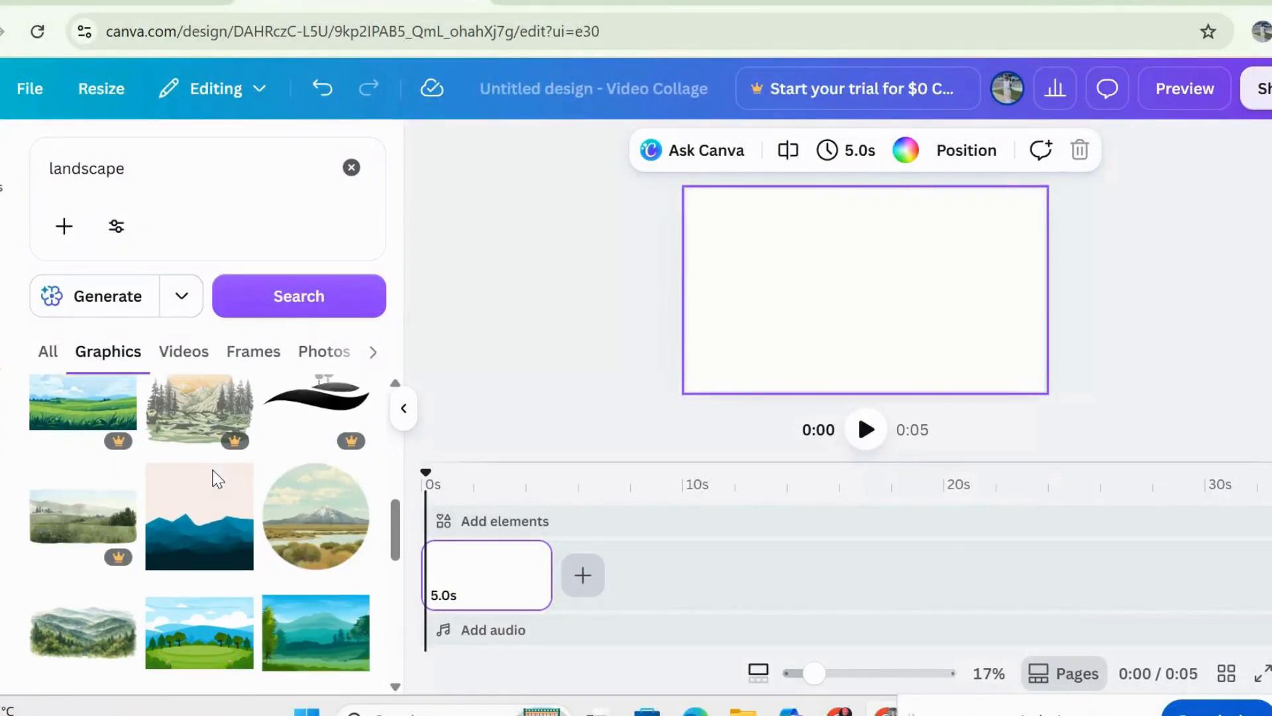
scroll(213, 480, "down", 2)
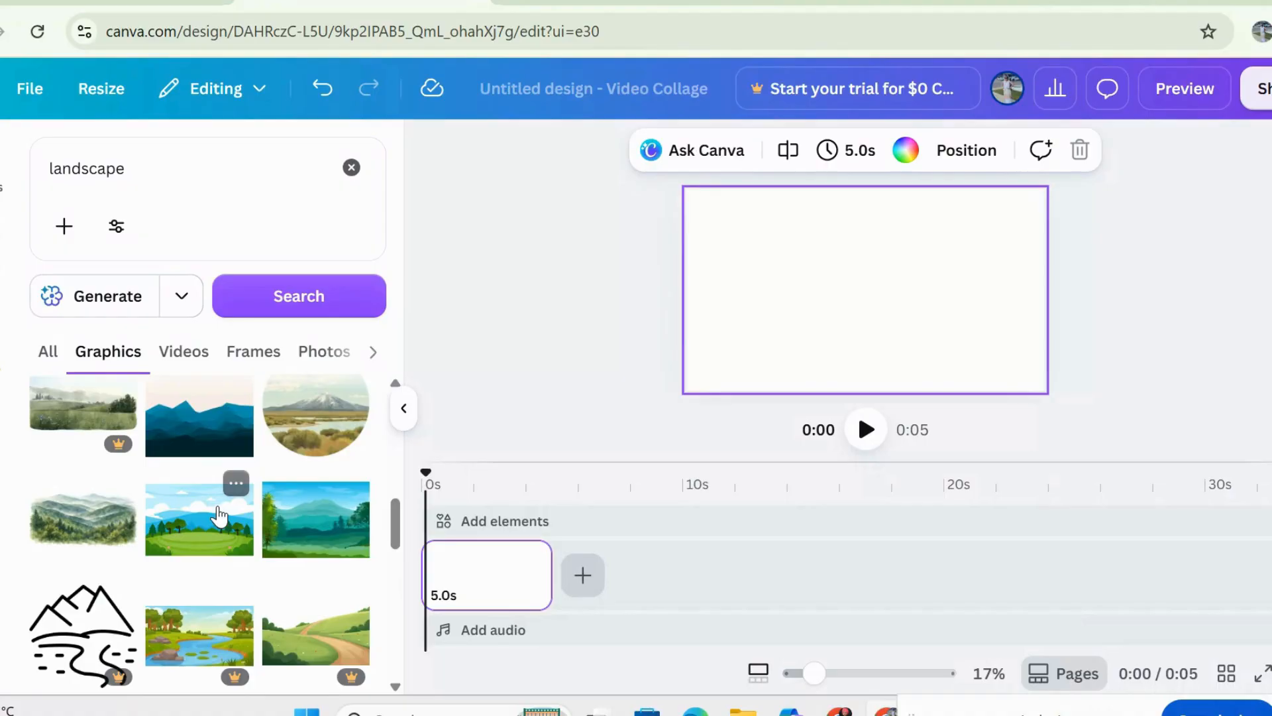
left_click_drag(220, 515, 826, 283)
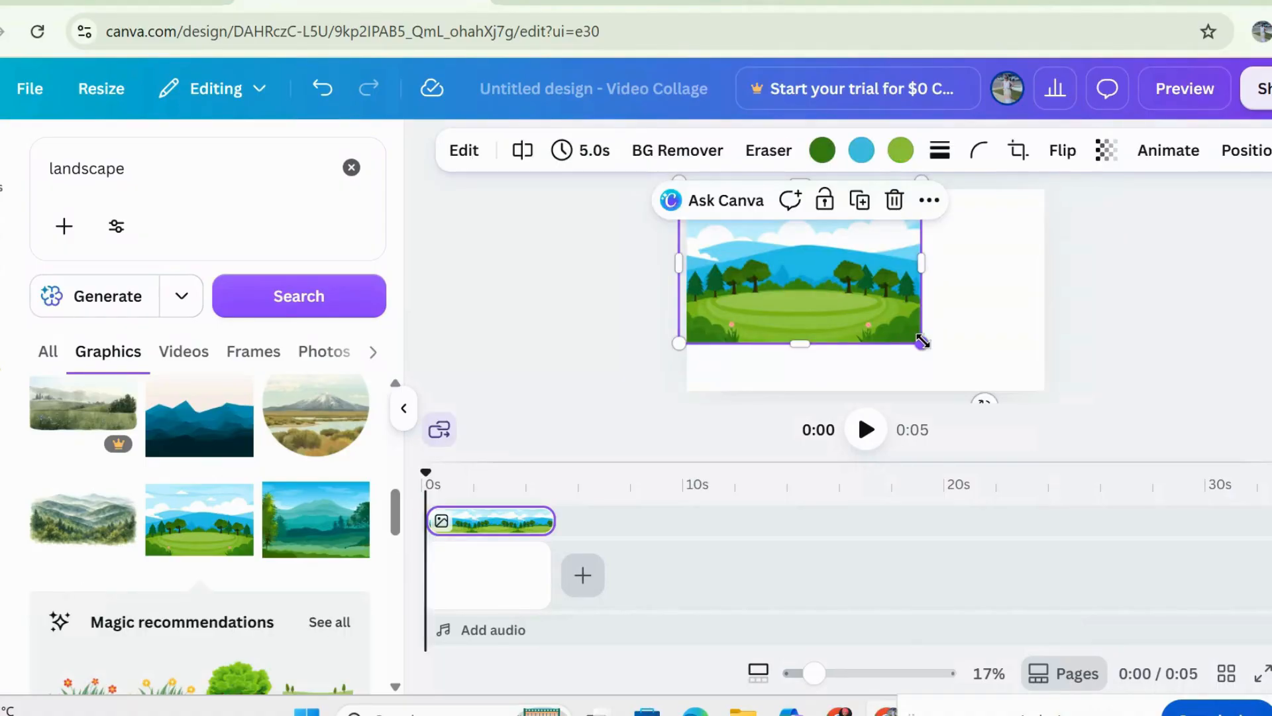
left_click_drag(922, 342, 1006, 398)
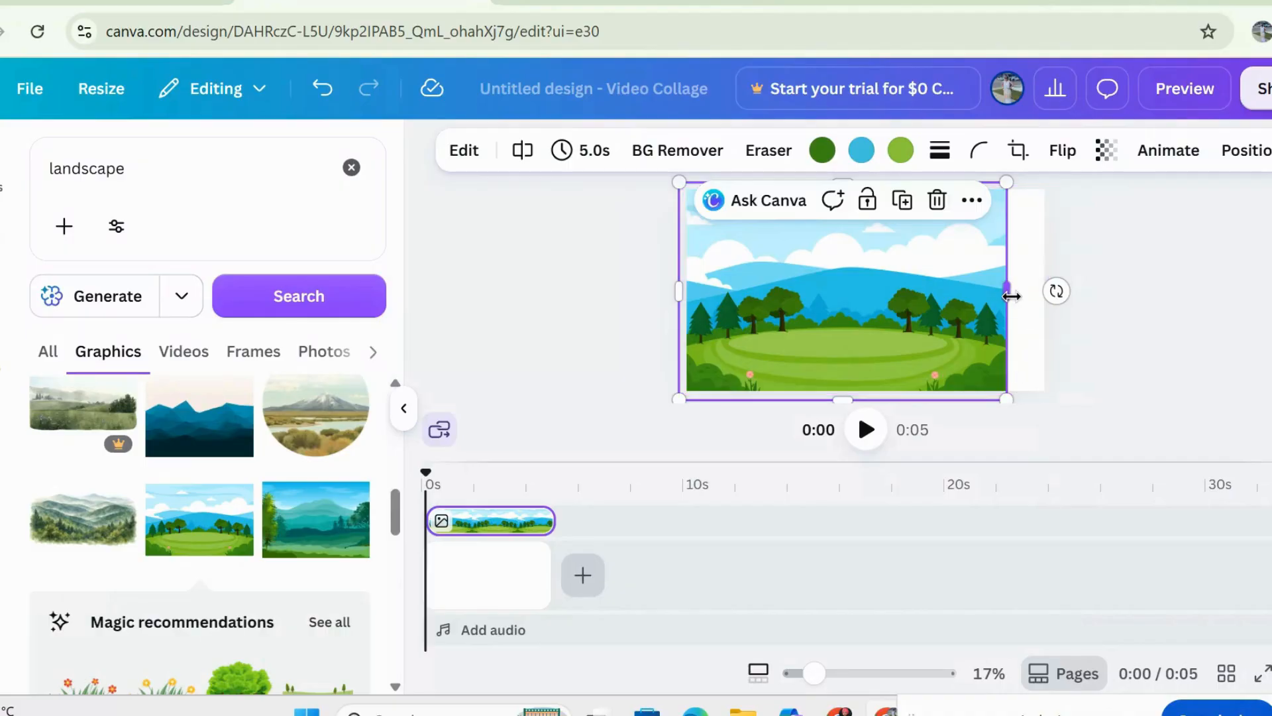
left_click_drag(1006, 290, 1062, 290)
left_click(1200, 336)
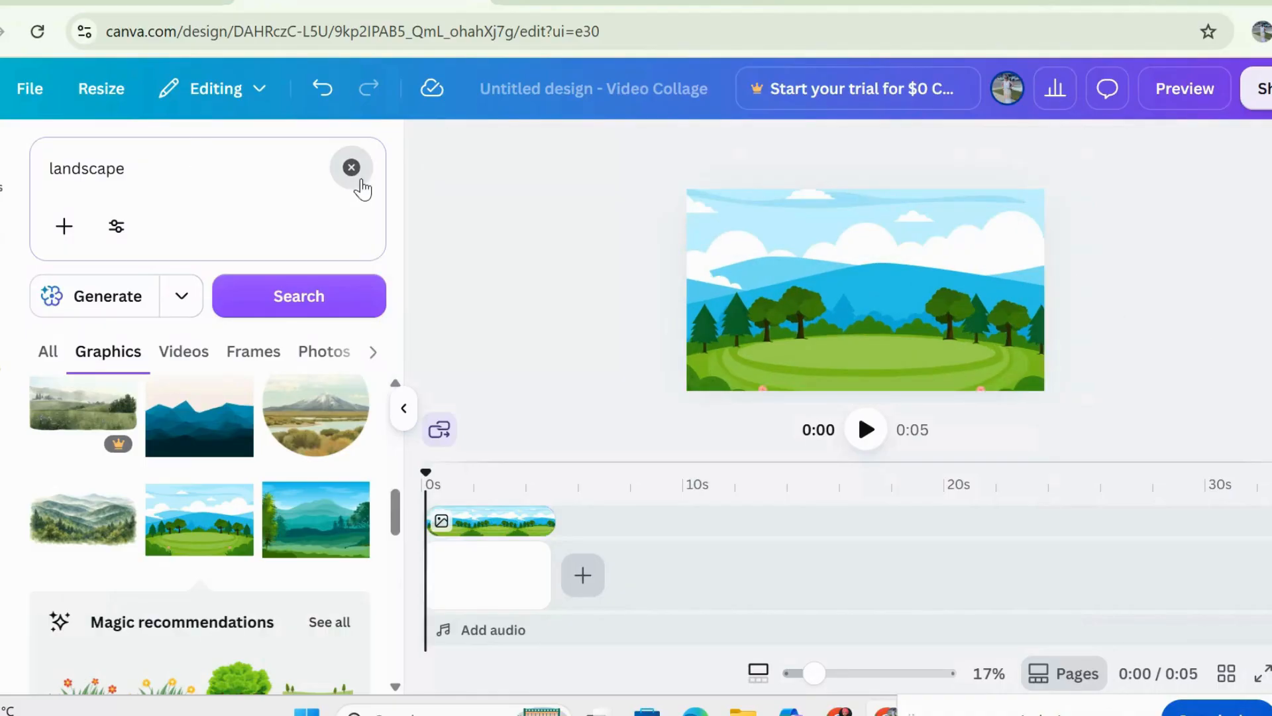
- Replace the element search with "person cycling"
left_click(351, 168)
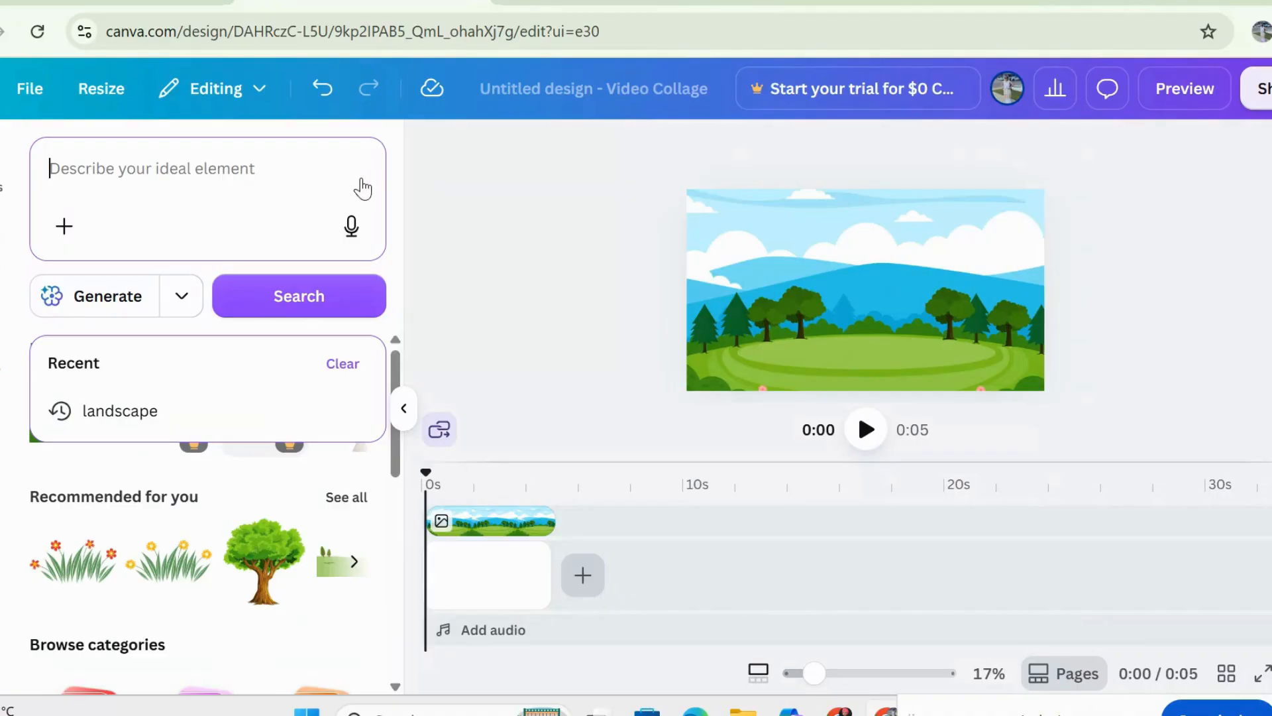
type("person cy")
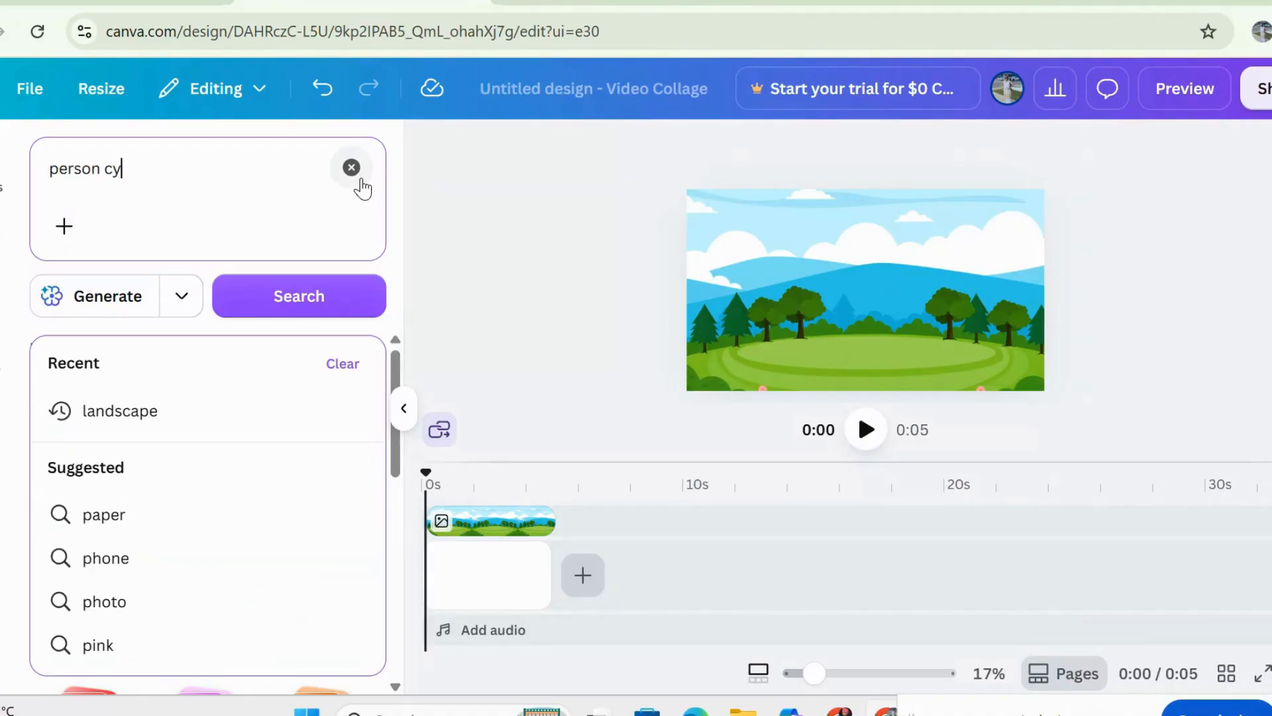
type("cling")
key("Return")
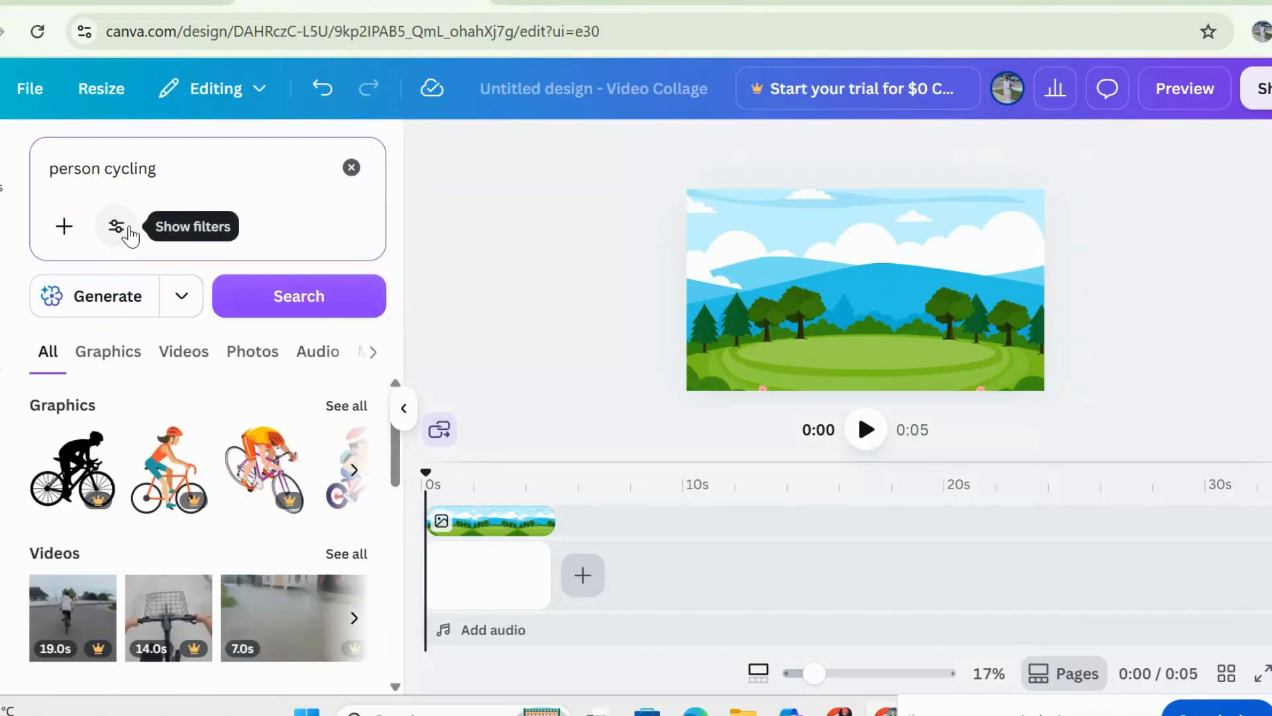
- Filter the "person cycling" results by animation to Animated elements
left_click(118, 226)
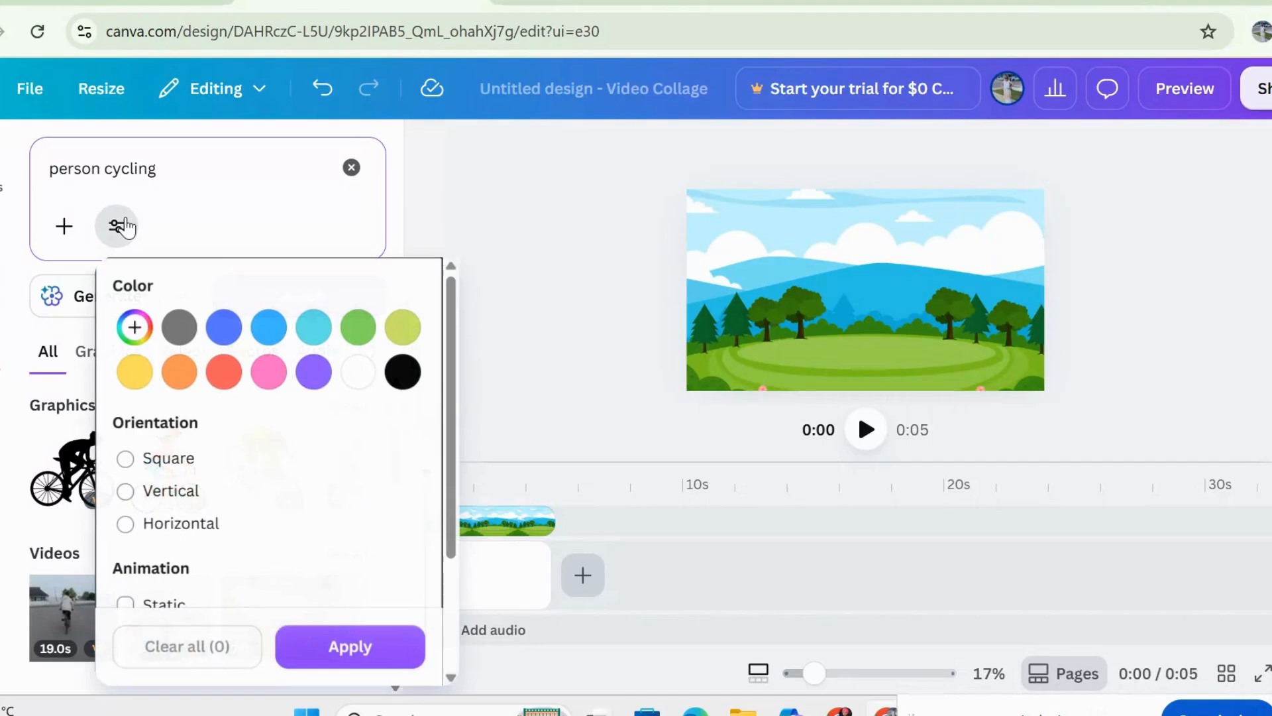
scroll(272, 462, "down", 1)
scroll(272, 462, "down", 2)
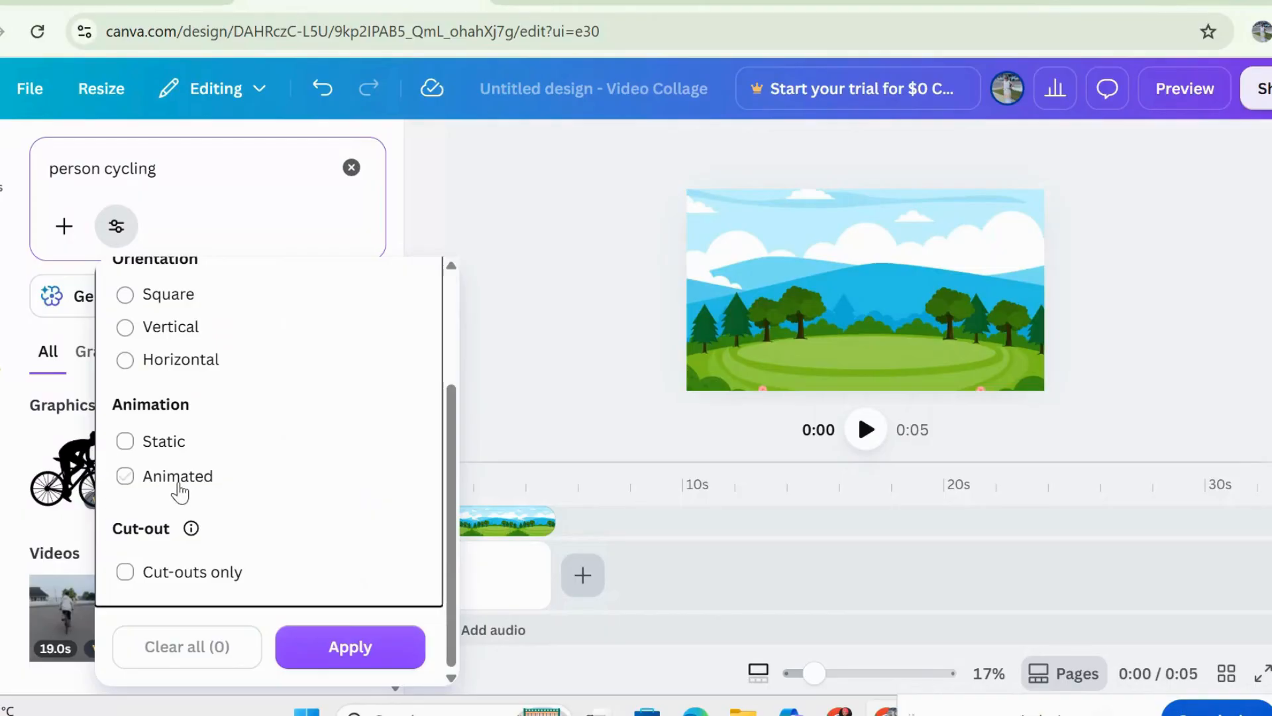
left_click(125, 477)
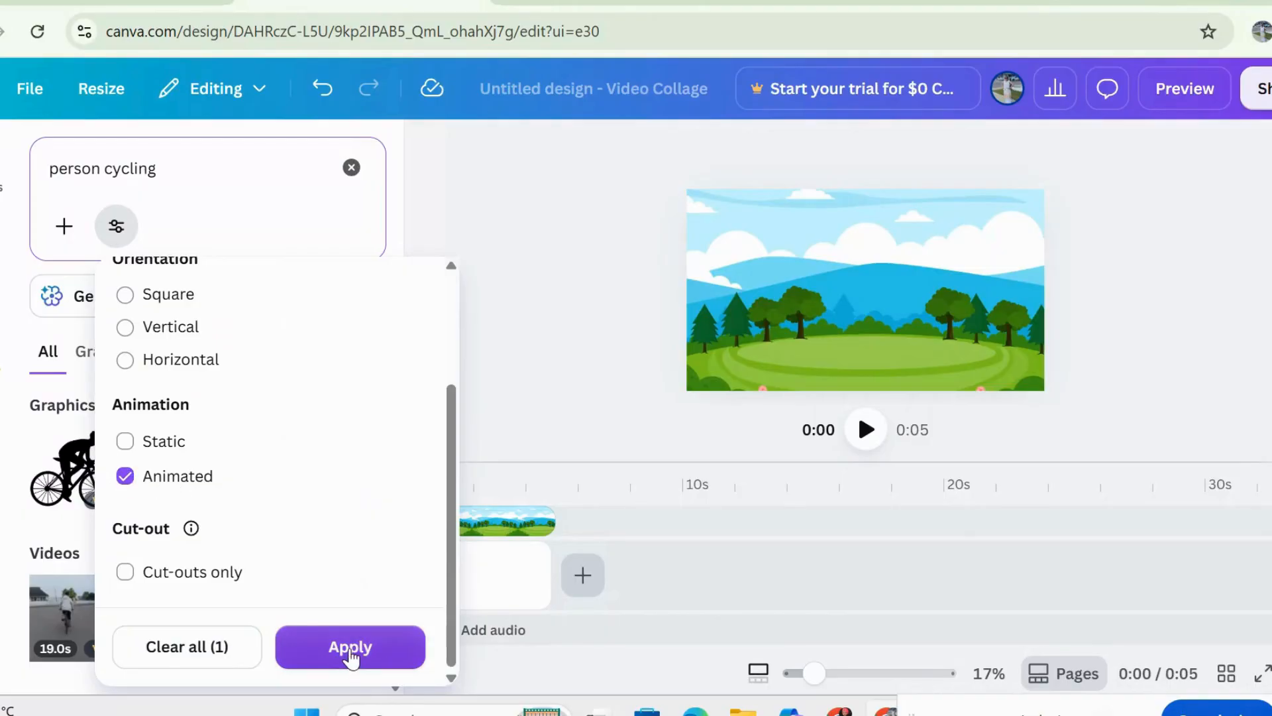
left_click(351, 657)
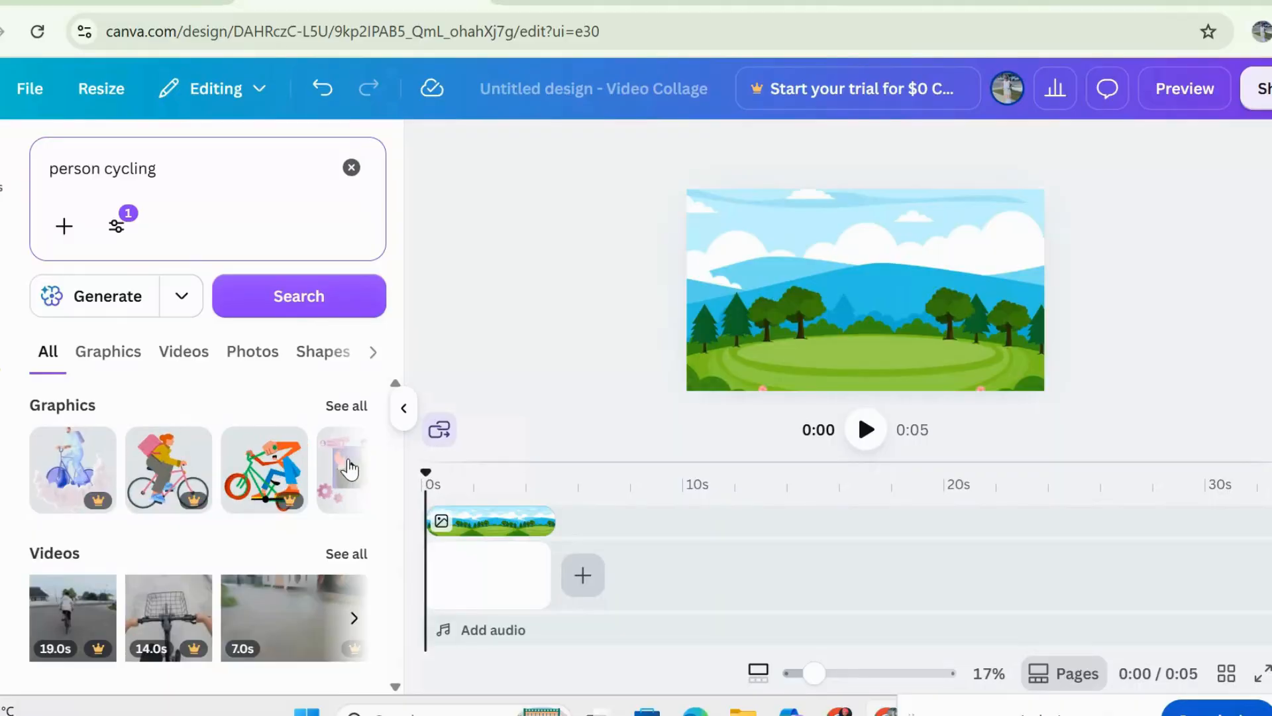
- Browse back and forth through the row of animated cycling graphics for a suitable cyclist
left_click(353, 469)
left_click(353, 471)
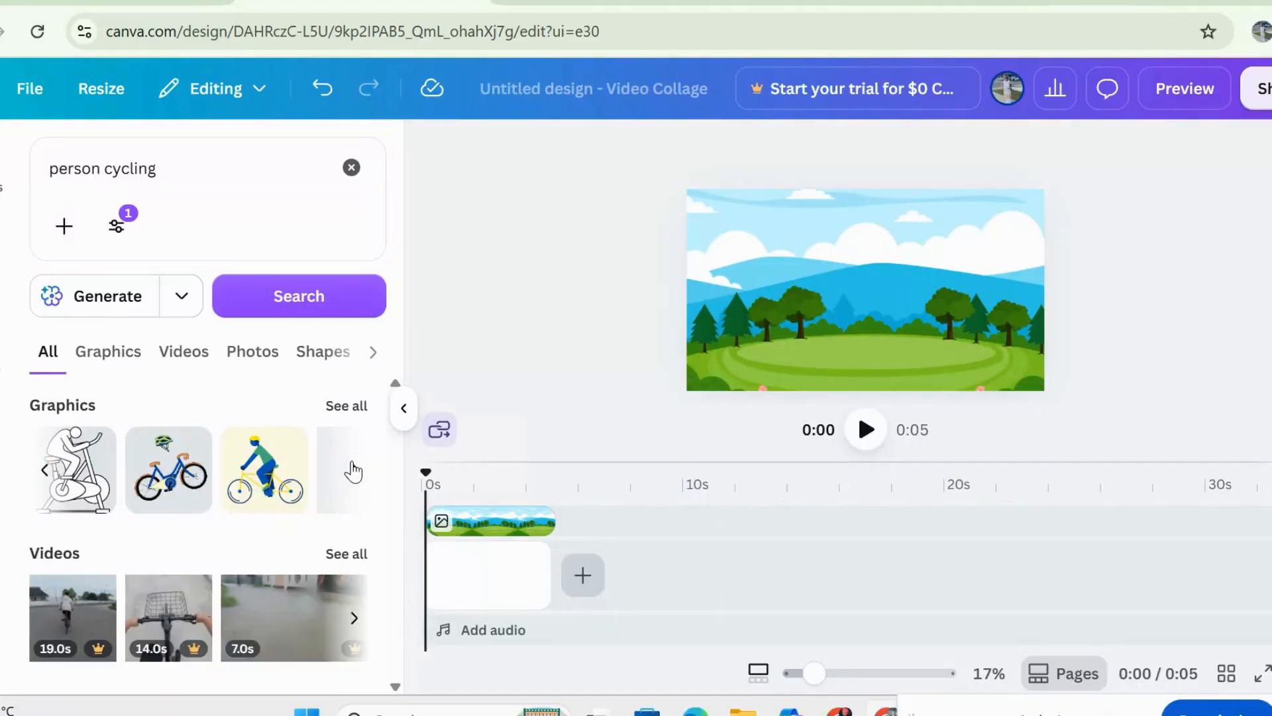
left_click(354, 469)
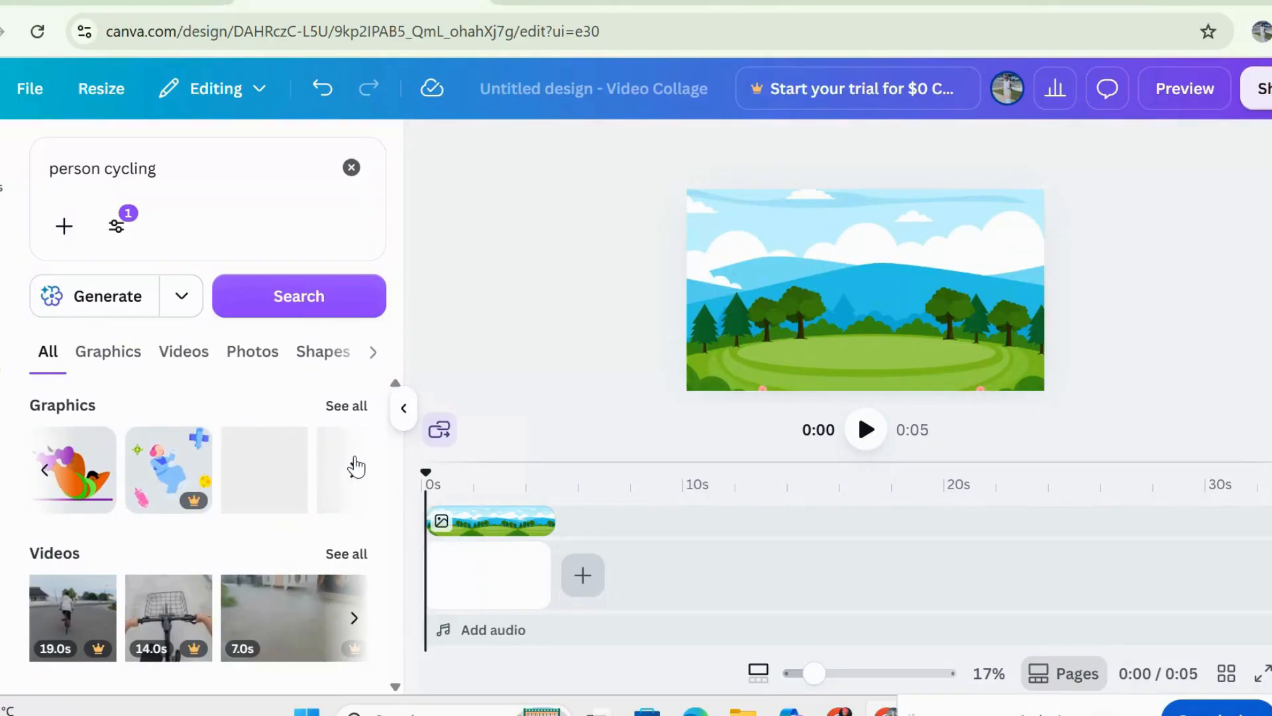
left_click(46, 470)
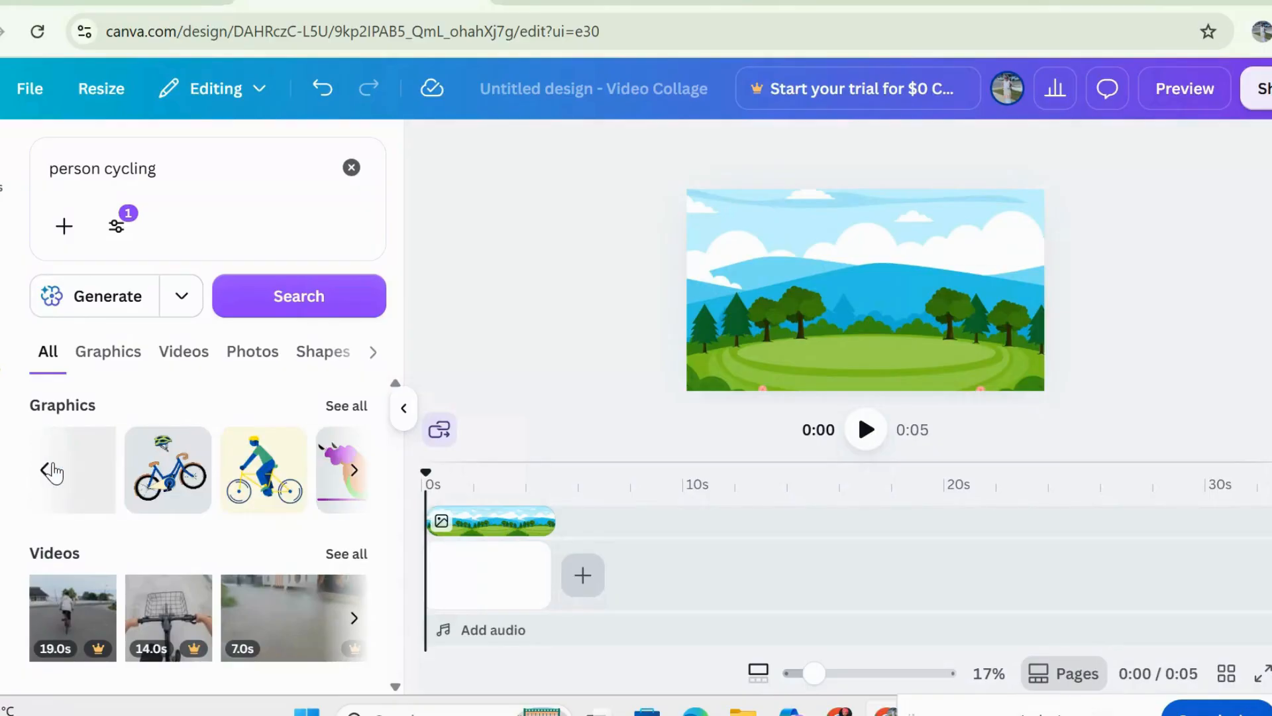
left_click(48, 470)
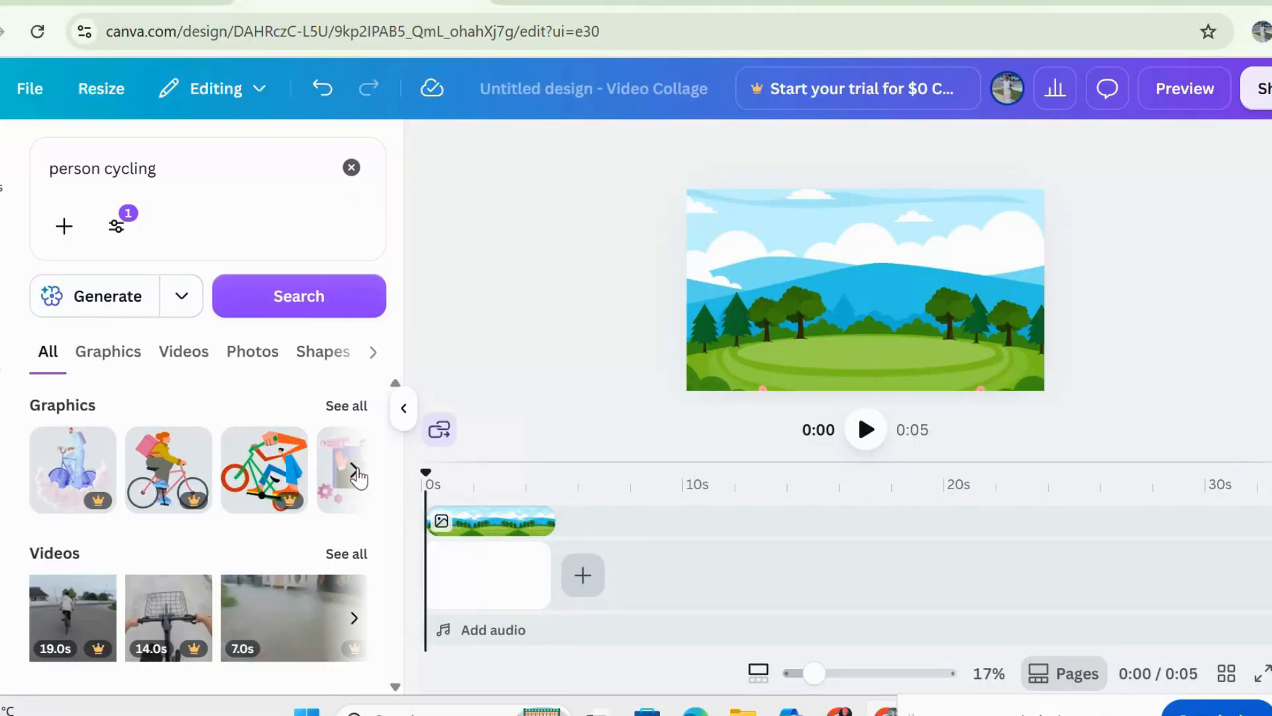
left_click(356, 472)
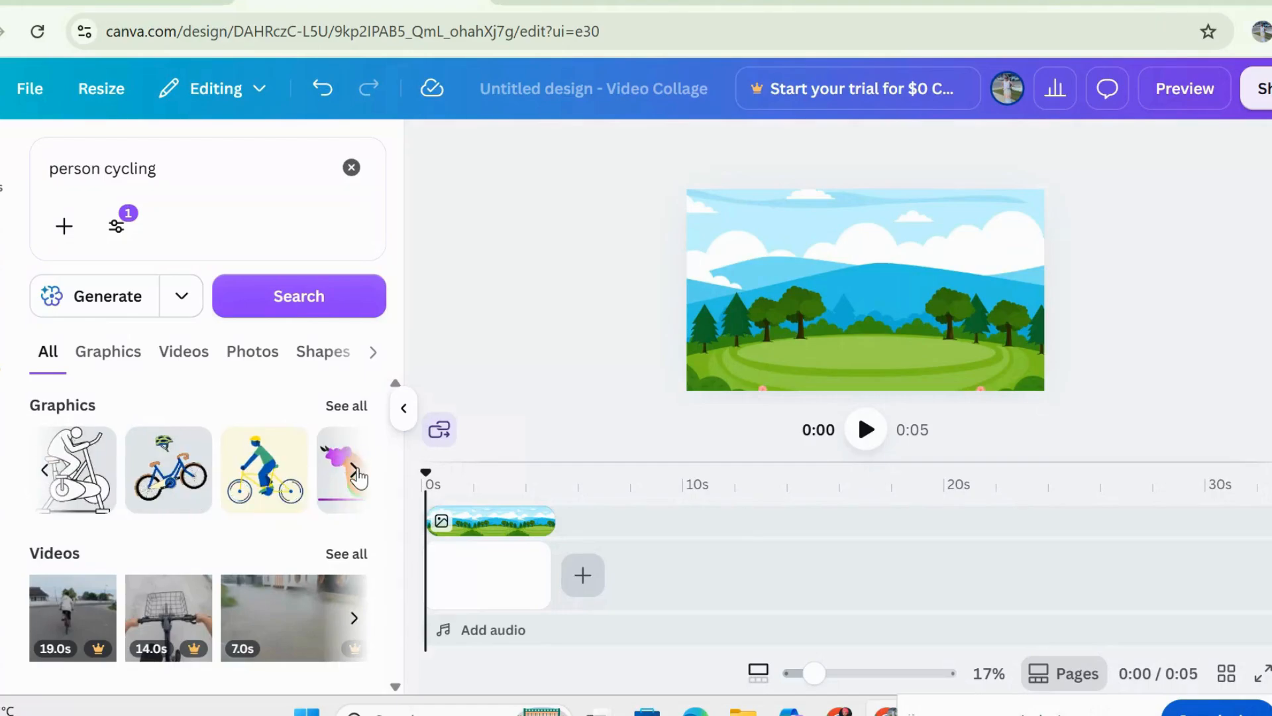
left_click(356, 472)
left_click(356, 471)
left_click(356, 471)
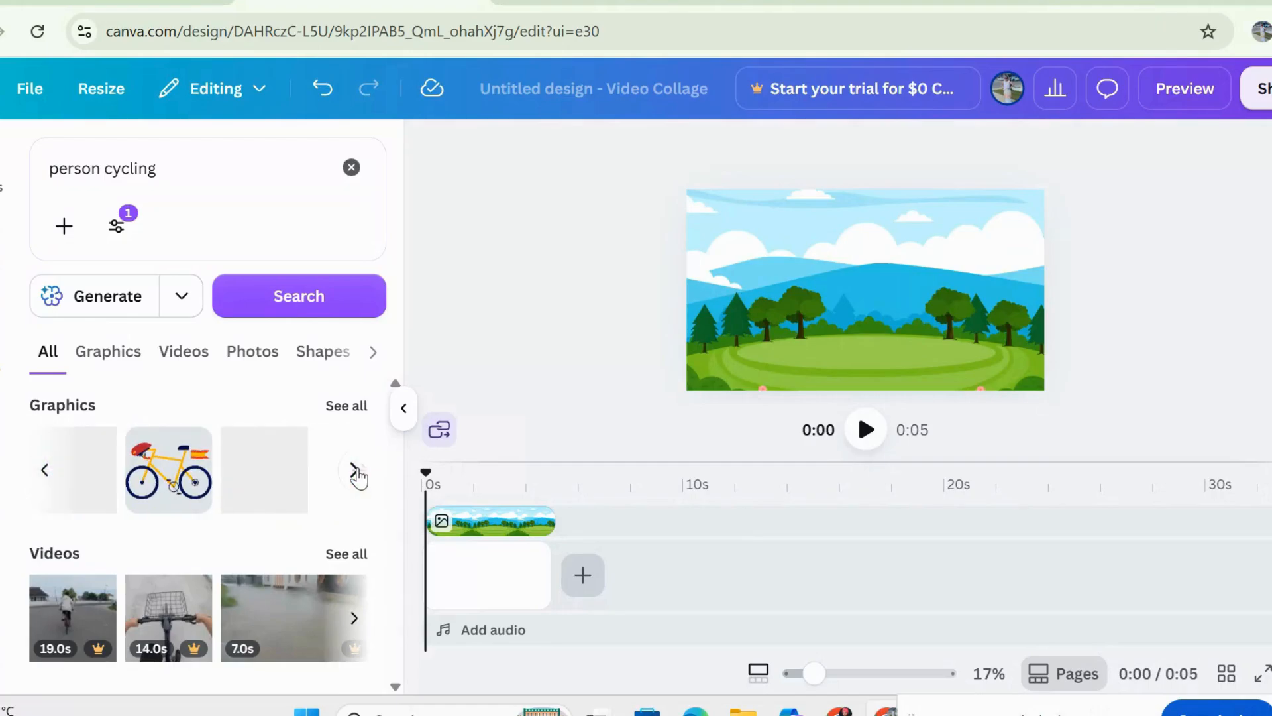
- Show all "person cycling" graphics and limit them to Animated ones
left_click(342, 410)
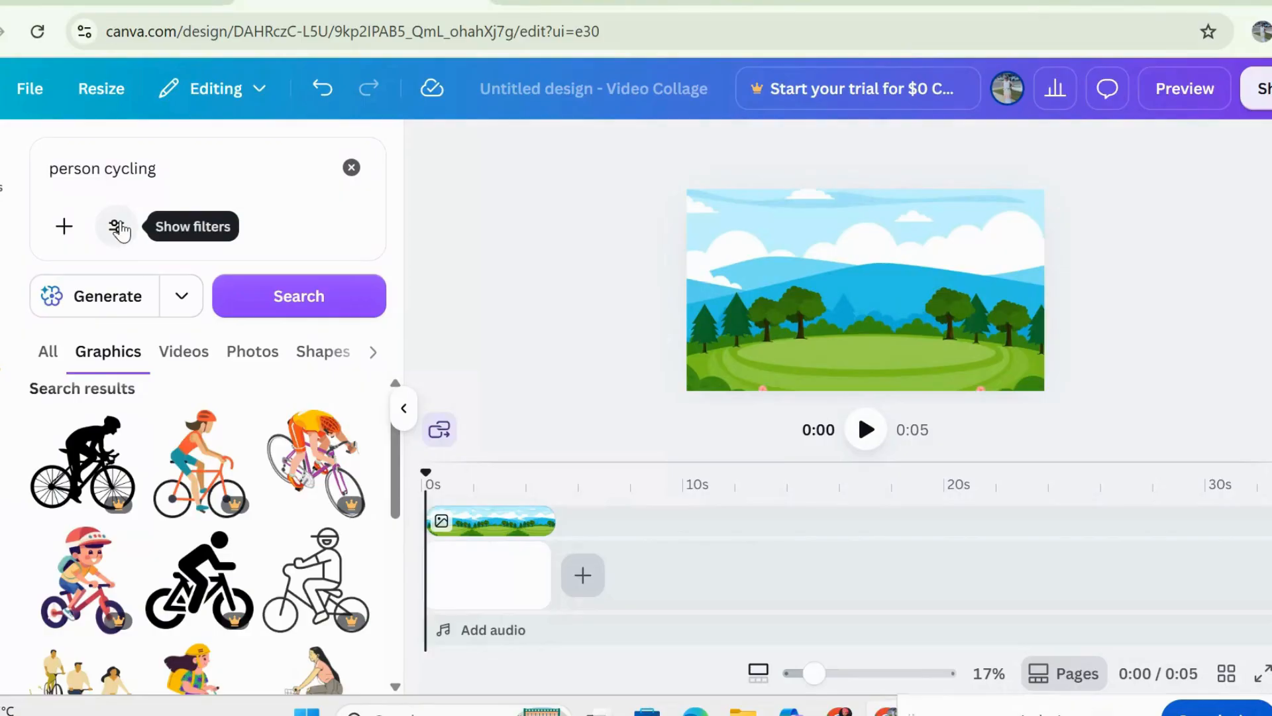
left_click(118, 226)
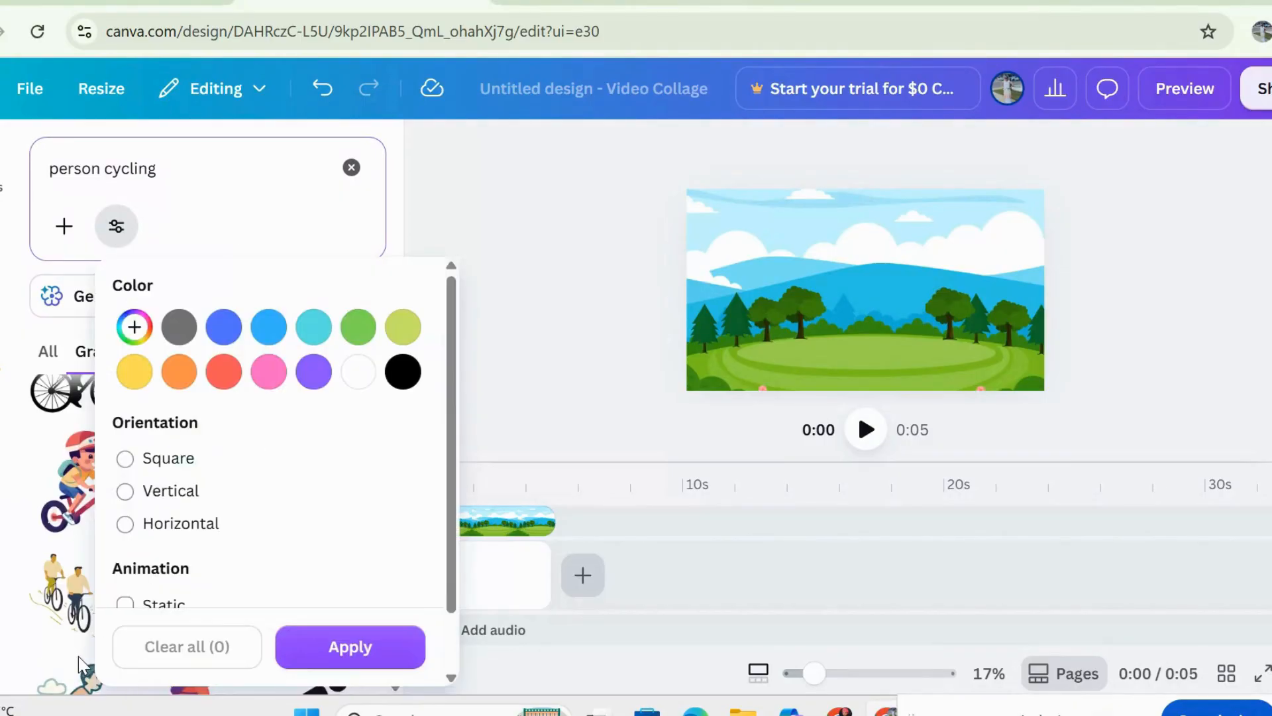
scroll(181, 585, "down", 1)
scroll(180, 586, "down", 1)
left_click(125, 571)
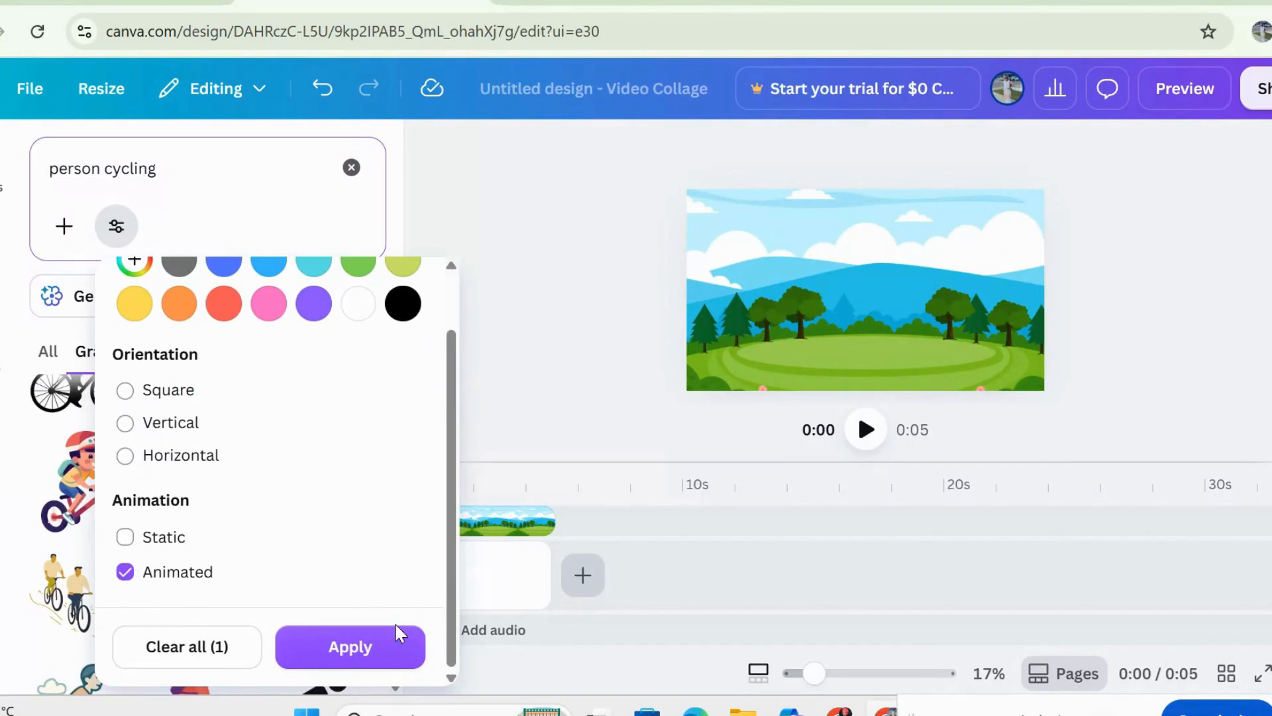
left_click(350, 647)
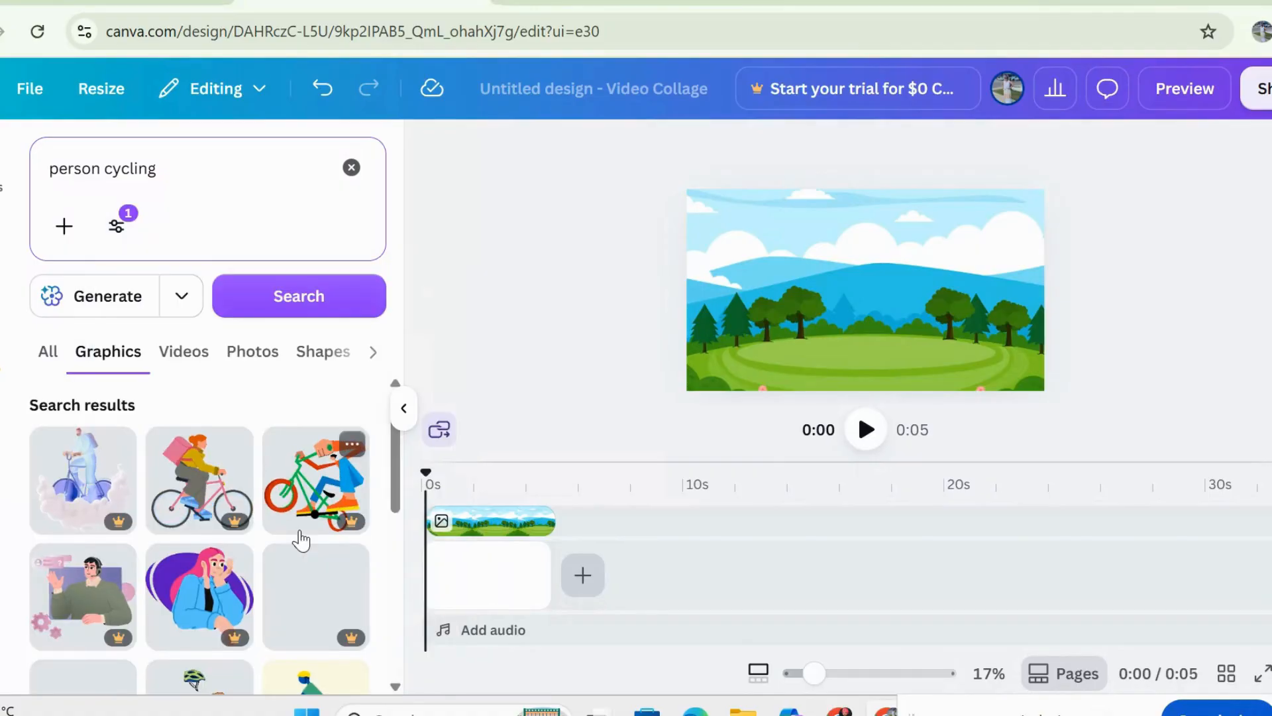
- Add the animated cyclist with the pink backpack to the page and shrink it to about half its size
scroll(302, 540, "down", 5)
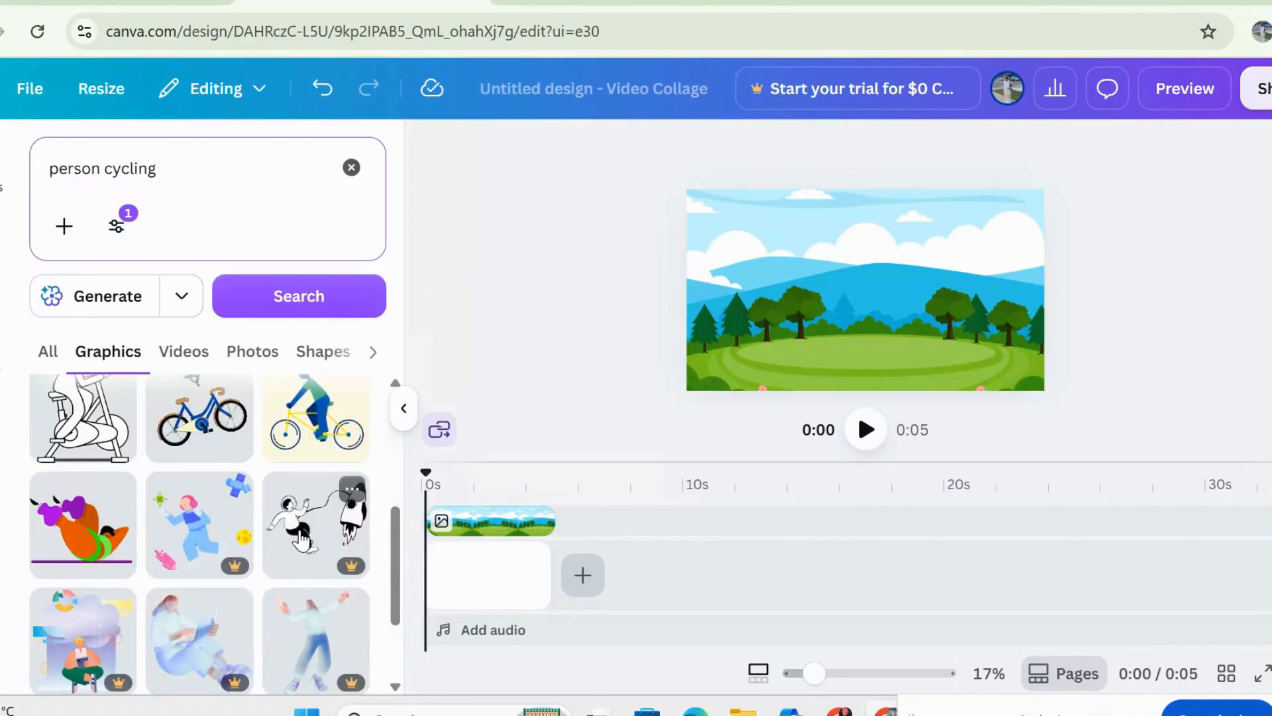
scroll(302, 540, "down", 3)
scroll(303, 539, "down", 2)
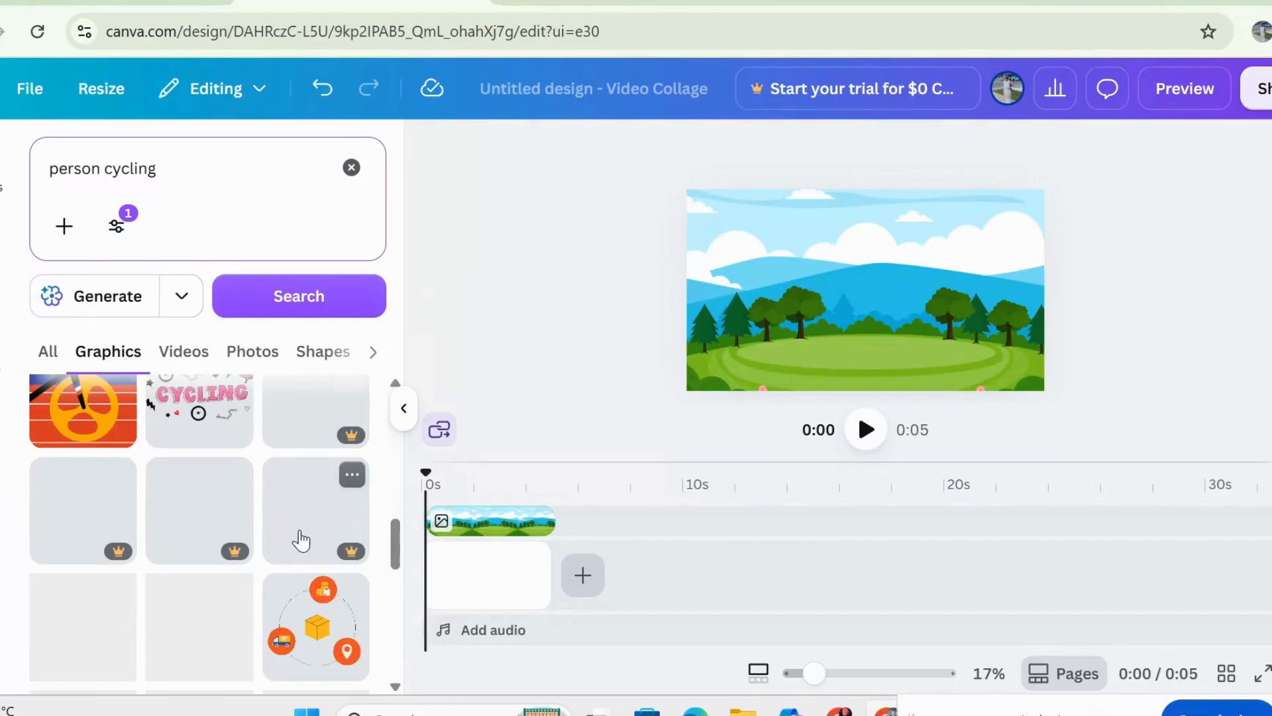
scroll(302, 540, "up", 3)
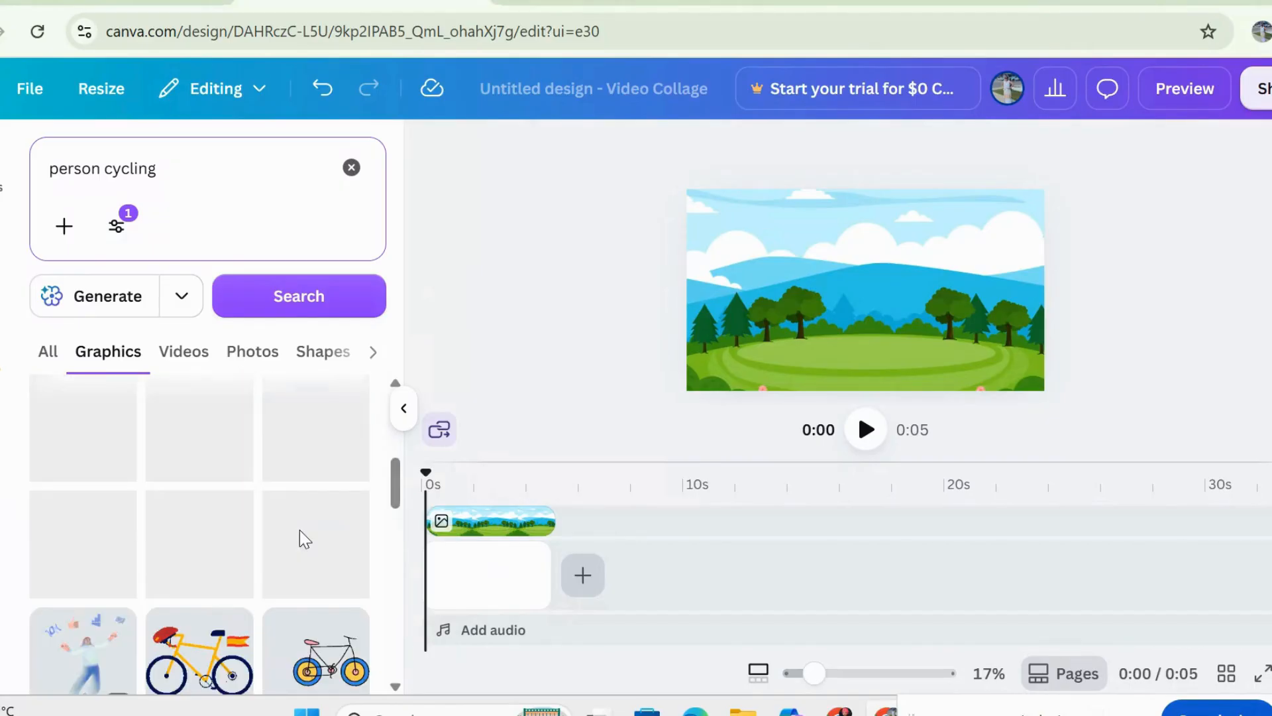
scroll(329, 451, "up", 1)
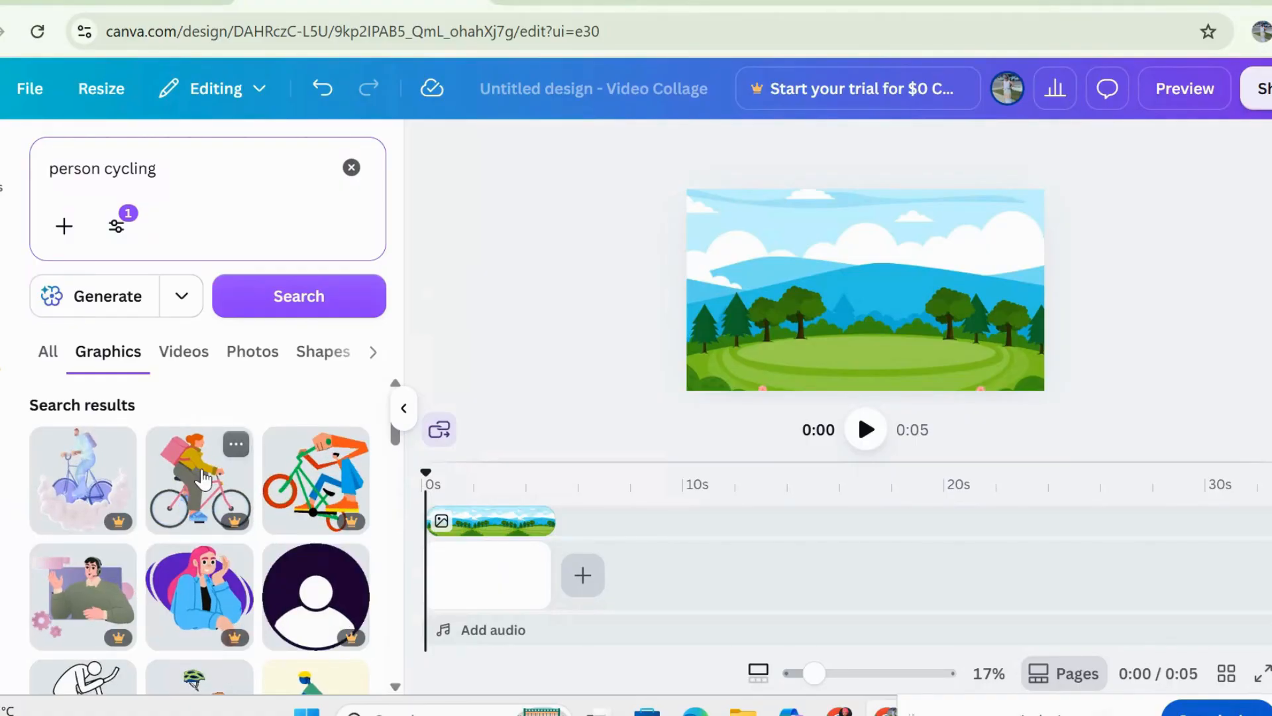
left_click(203, 478)
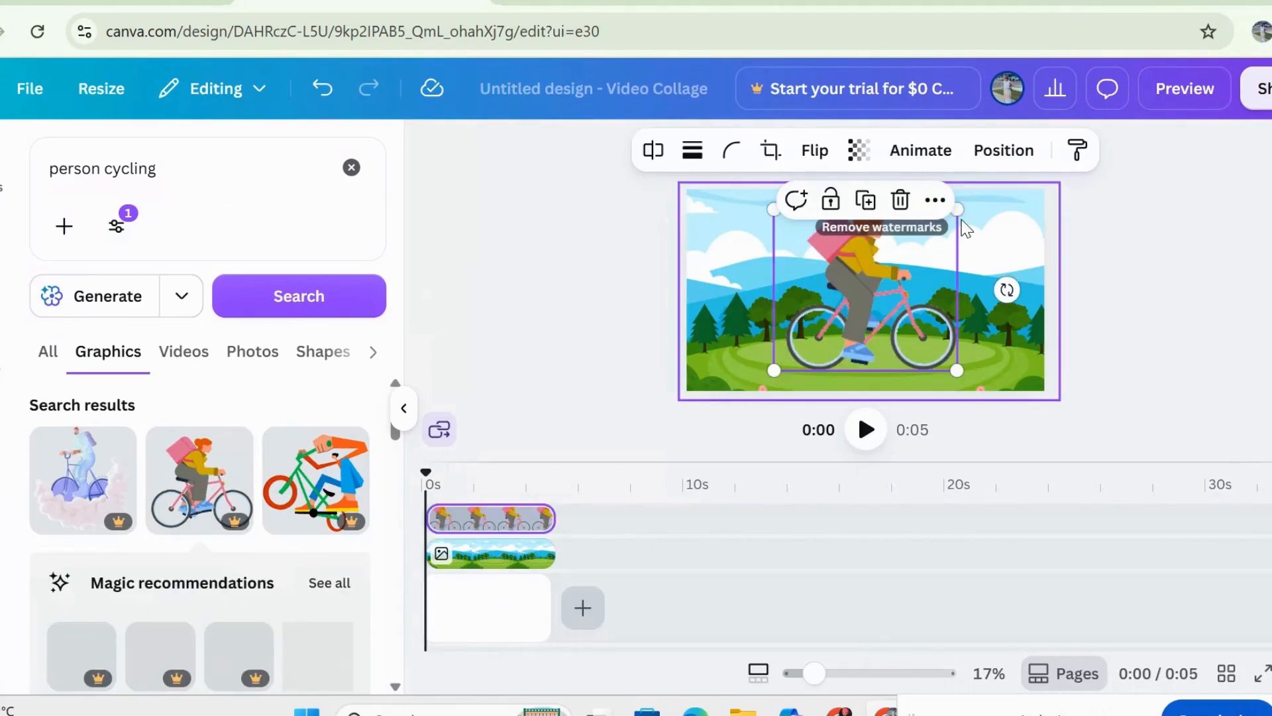
left_click_drag(957, 210, 869, 286)
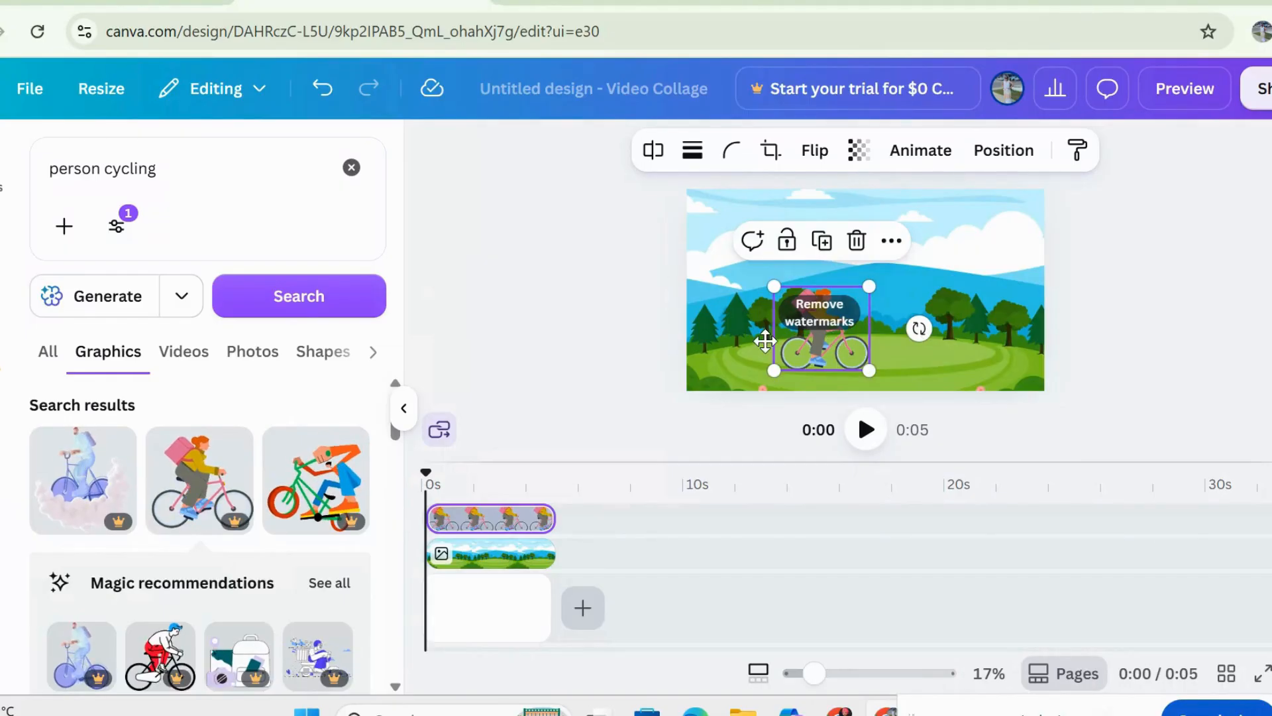
- Move the cyclist to the meadow's left side and create a custom animation path carrying it rightward to just past the page's centre
left_click_drag(765, 341, 711, 345)
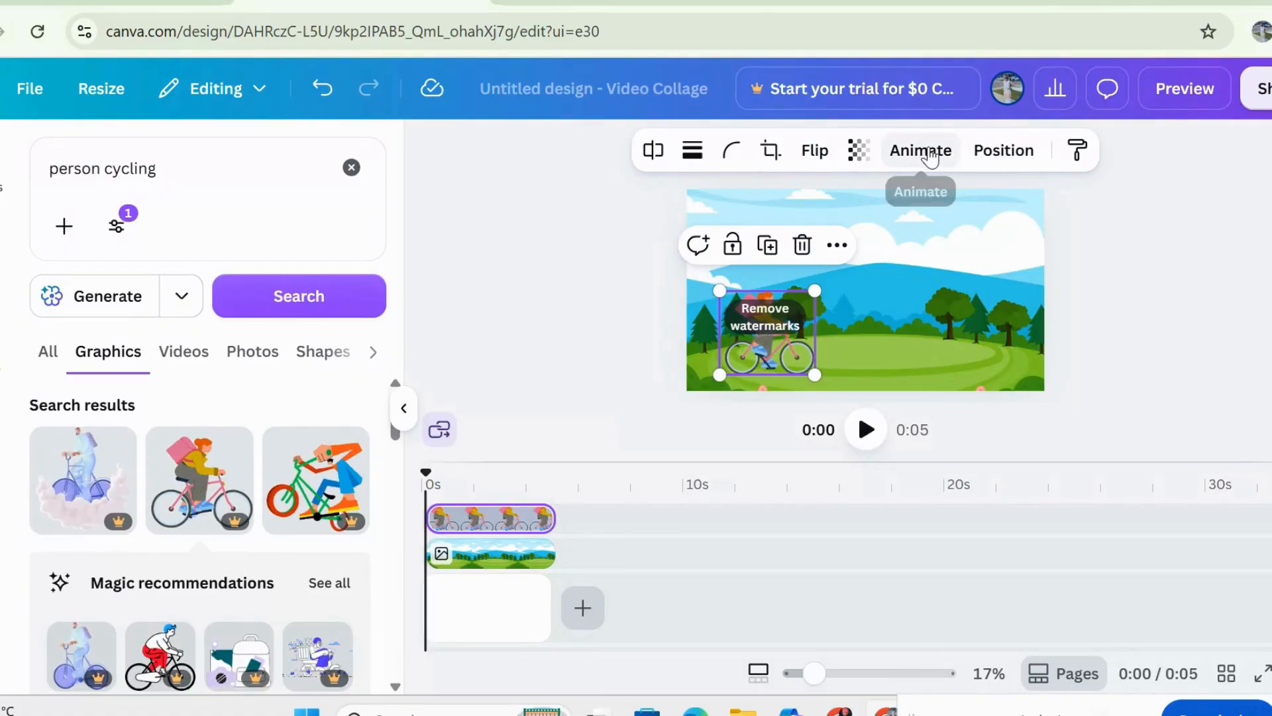
left_click(931, 157)
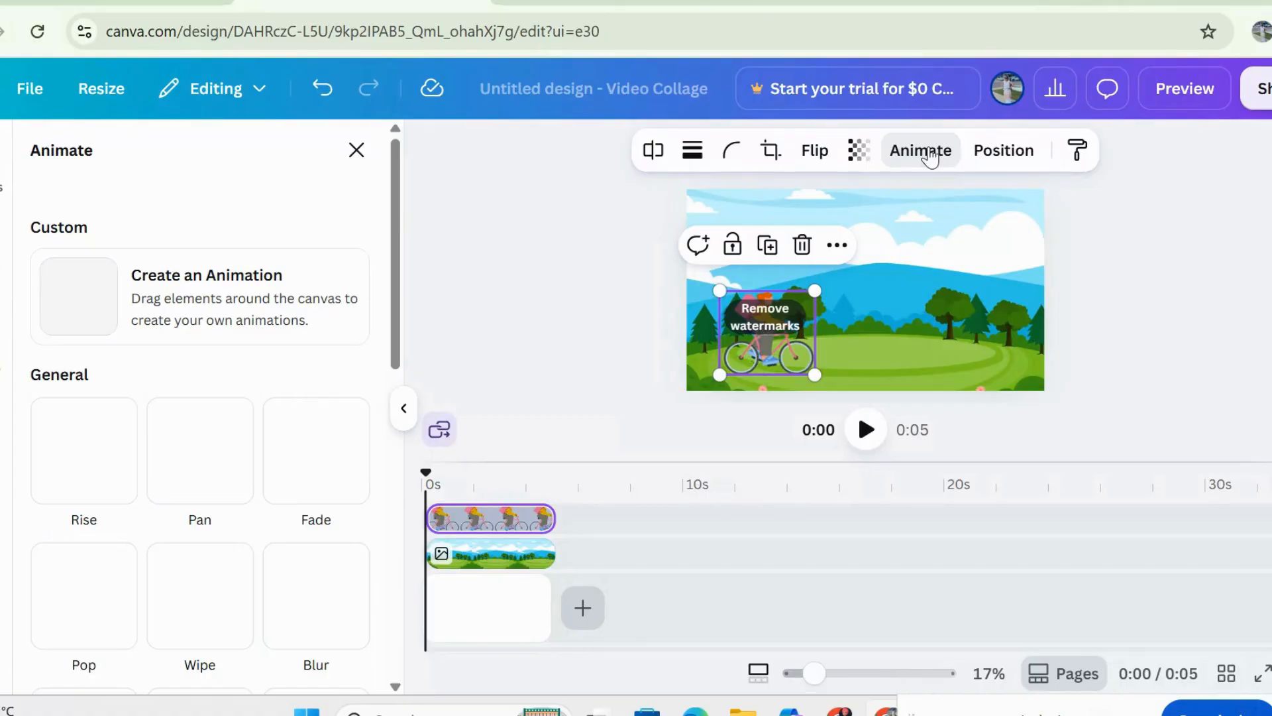
left_click(158, 306)
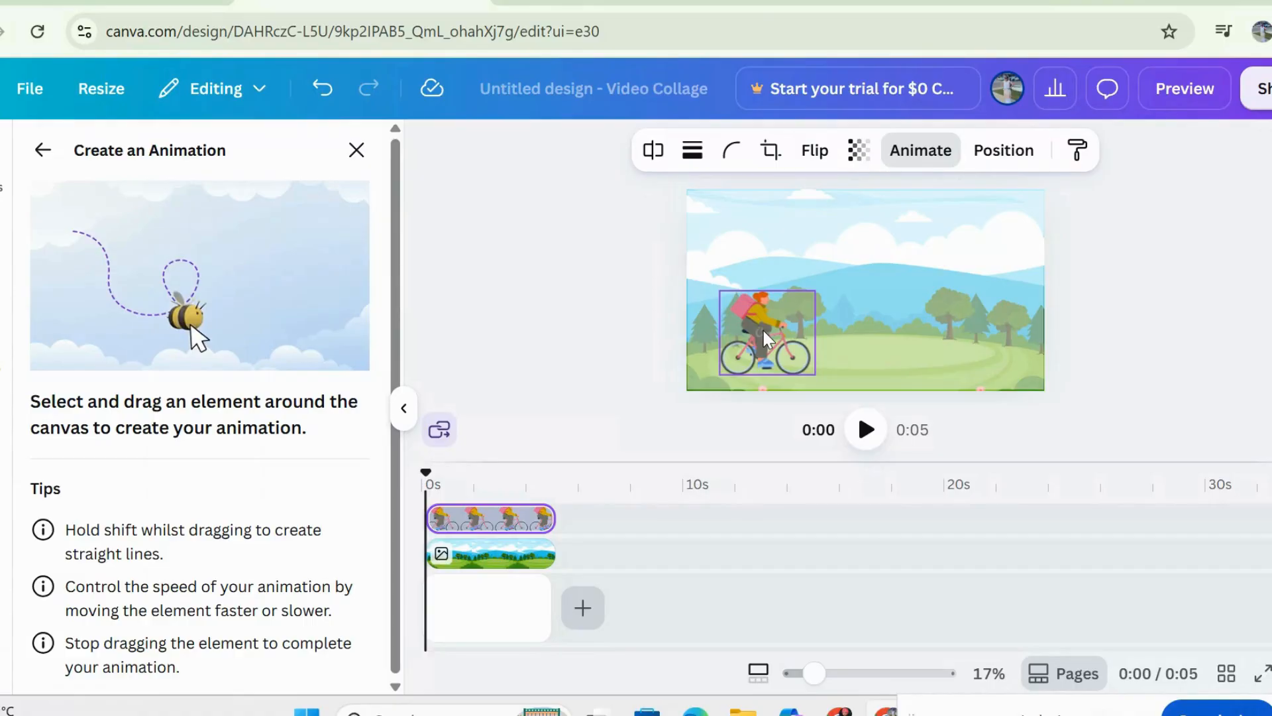
left_click_drag(763, 332, 932, 317)
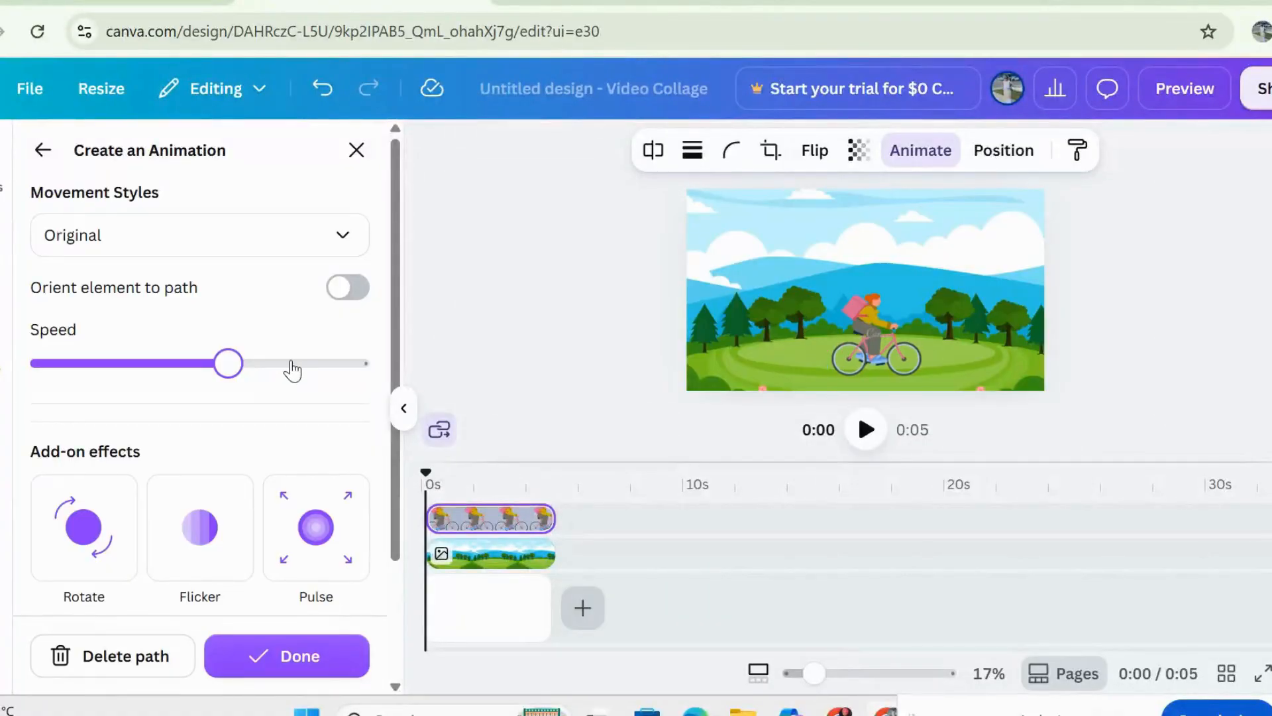
- Raise the cyclist's path animation speed to about three quarters of the range and finish the animation without add-on effects
left_click(290, 363)
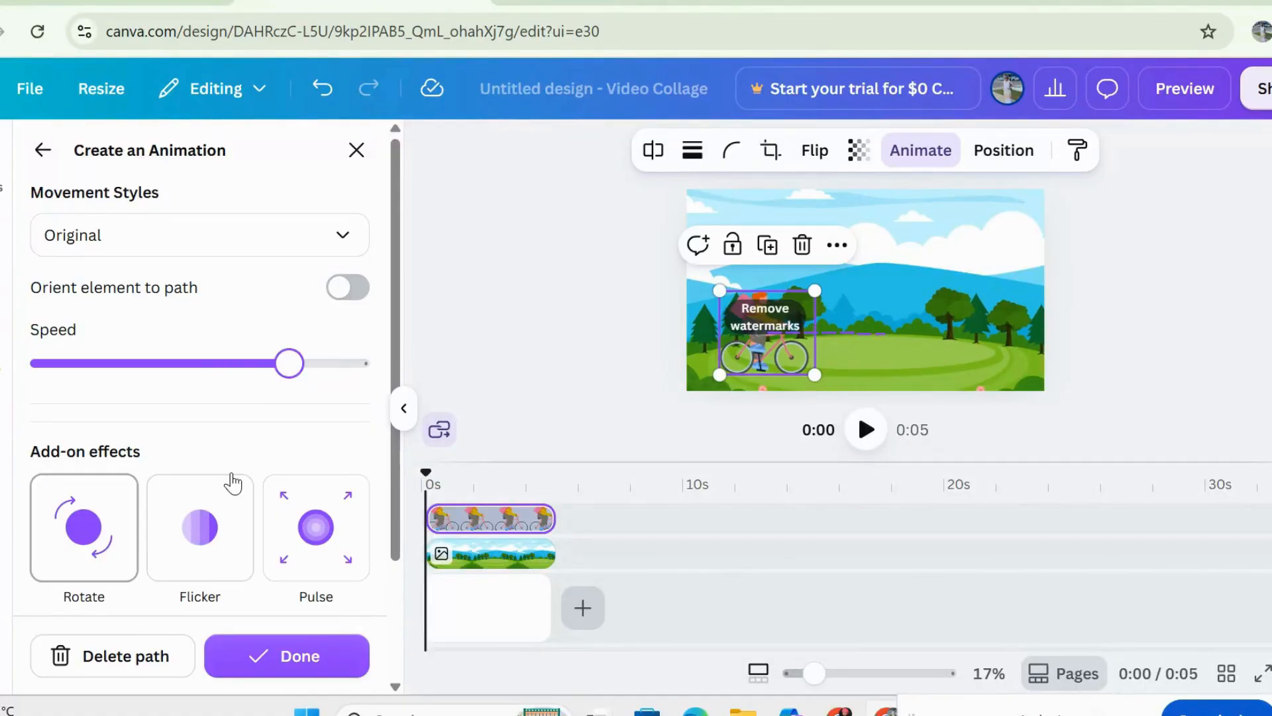
scroll(233, 483, "down", 2)
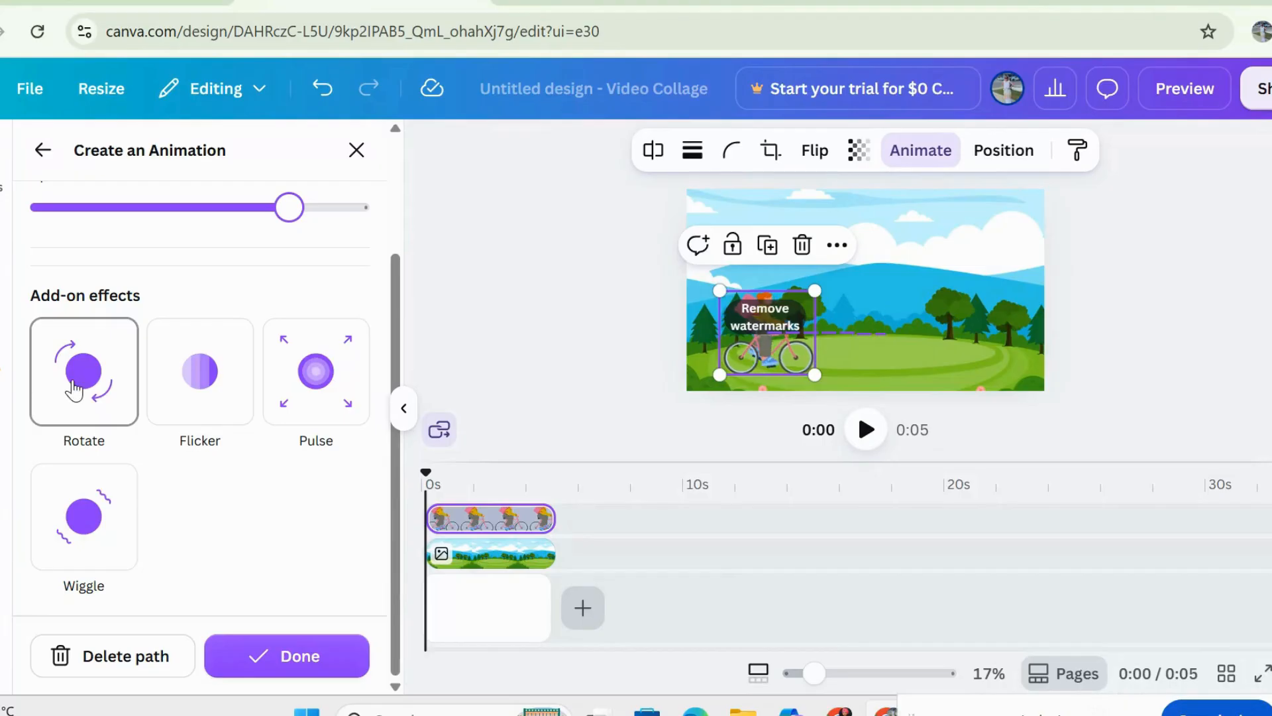
scroll(261, 514, "up", 2)
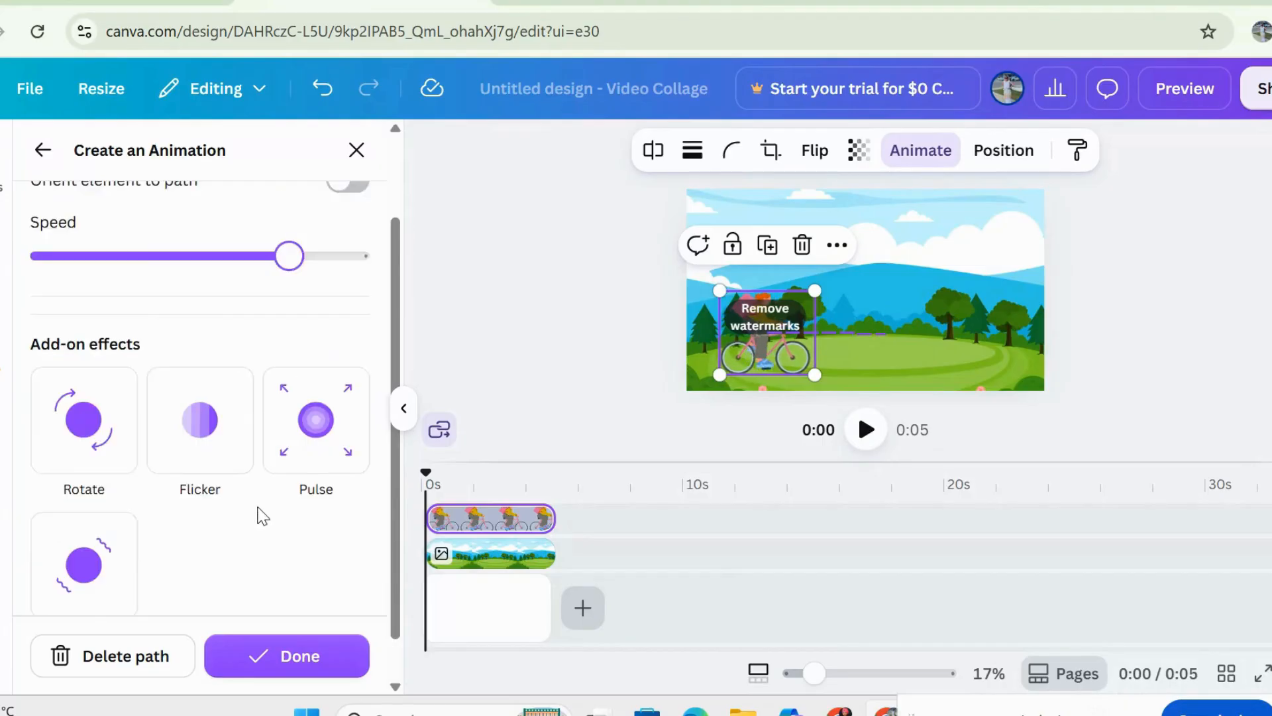
left_click(300, 657)
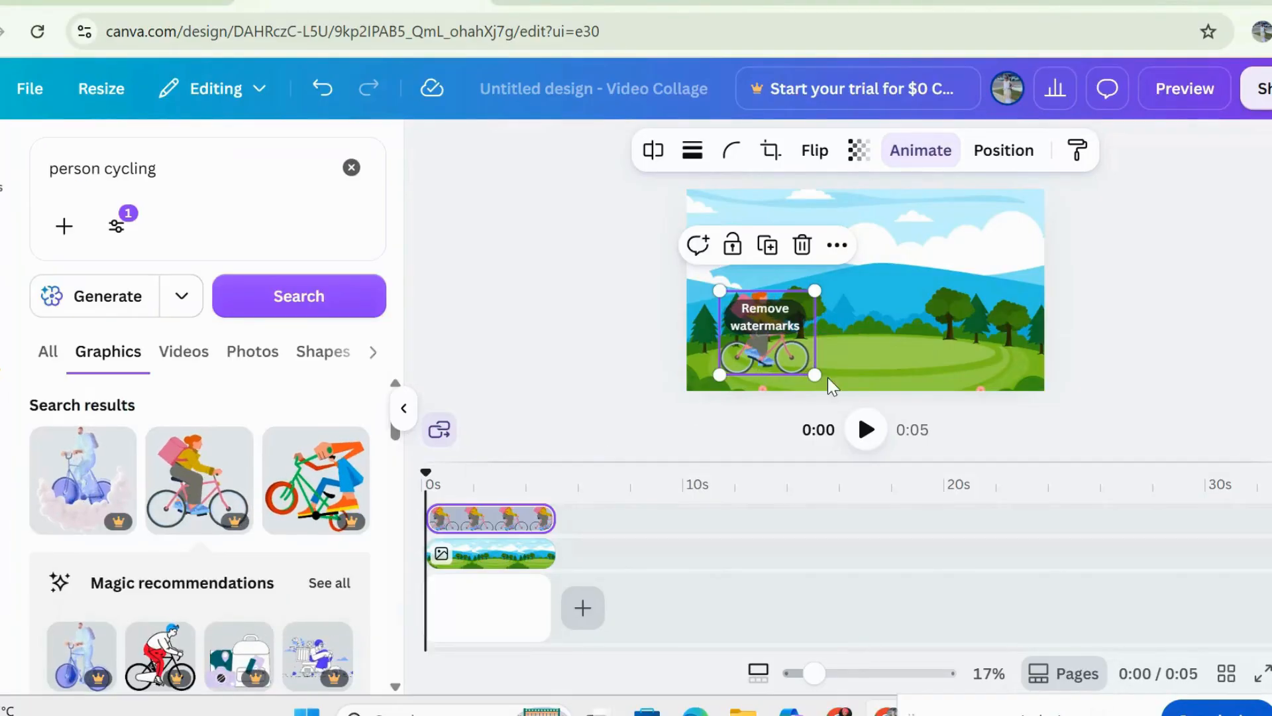
- Play the video from the start to check the cyclist's movement across the meadow
left_click(866, 430)
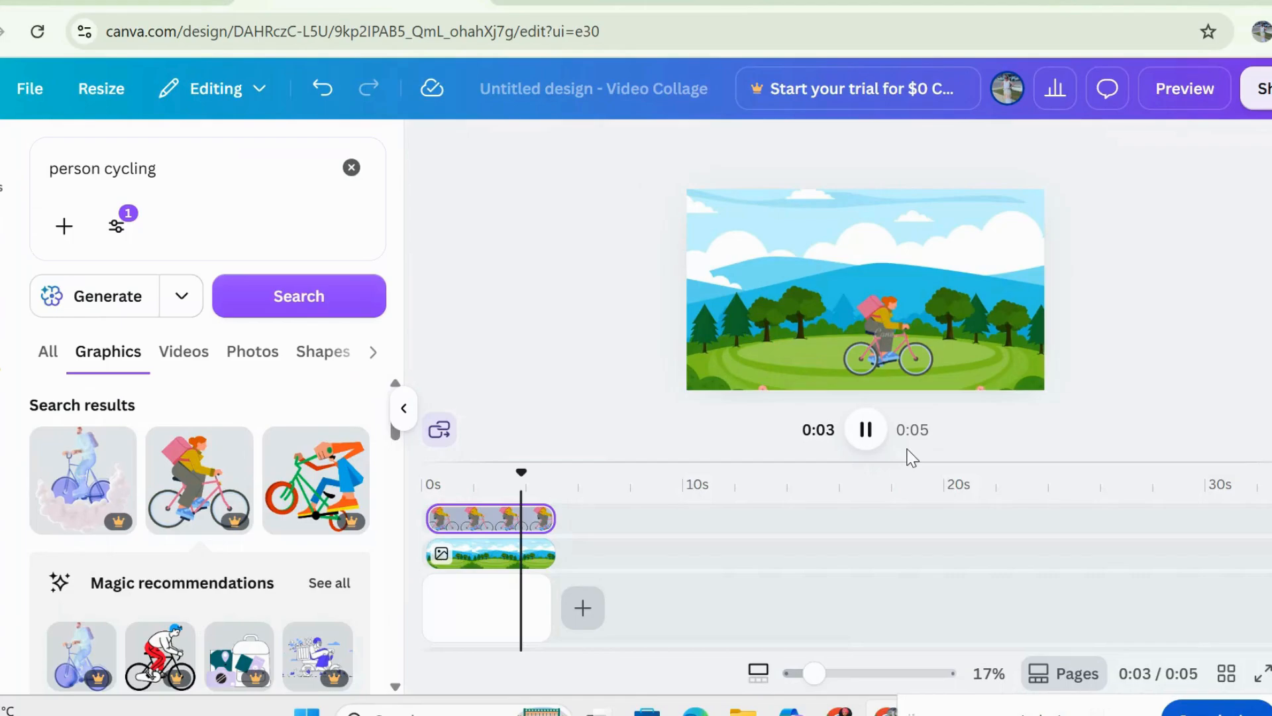
left_click(426, 489)
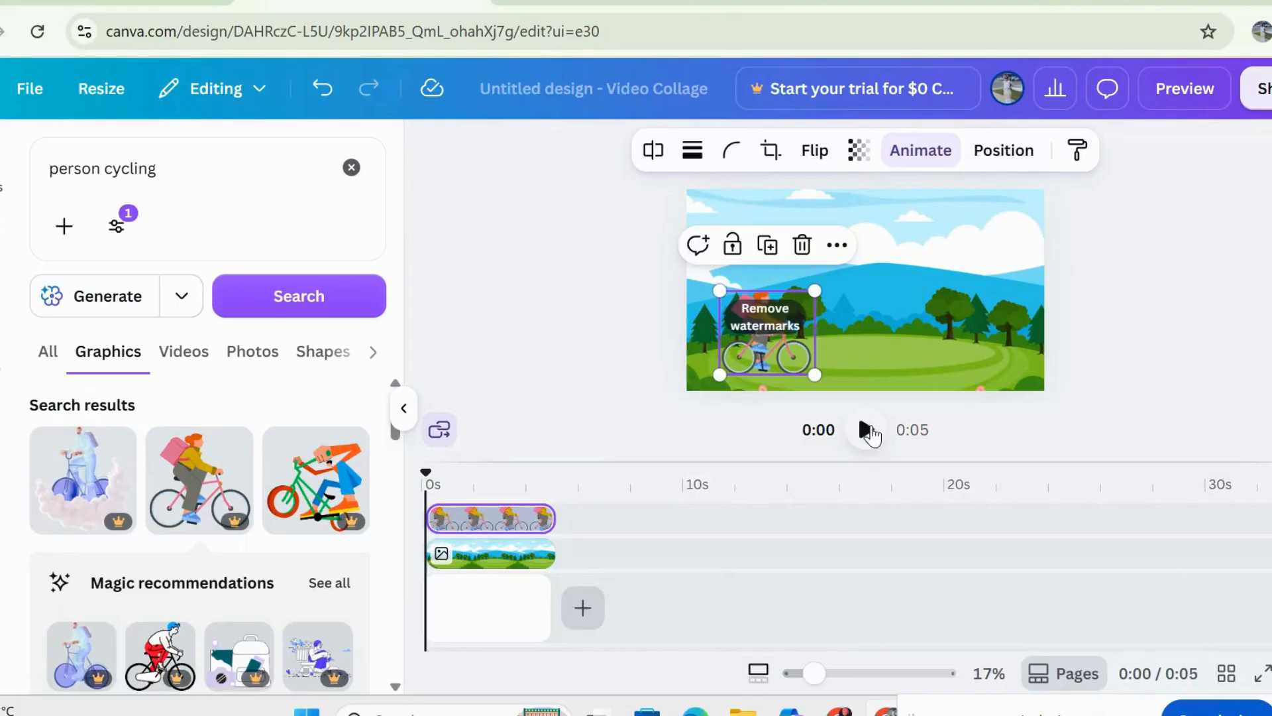
left_click(871, 434)
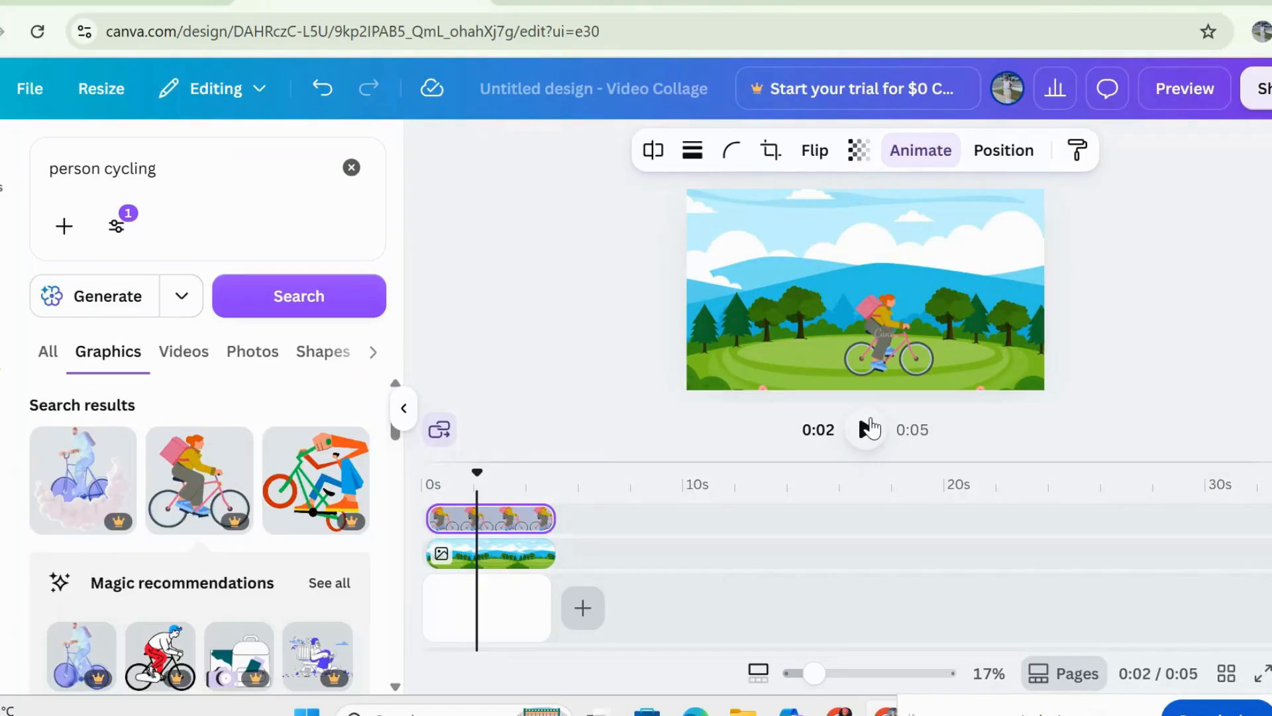
- Split the page at about 2.4 seconds, where the cyclist's ride ends, and delete the second part
left_click(490, 610)
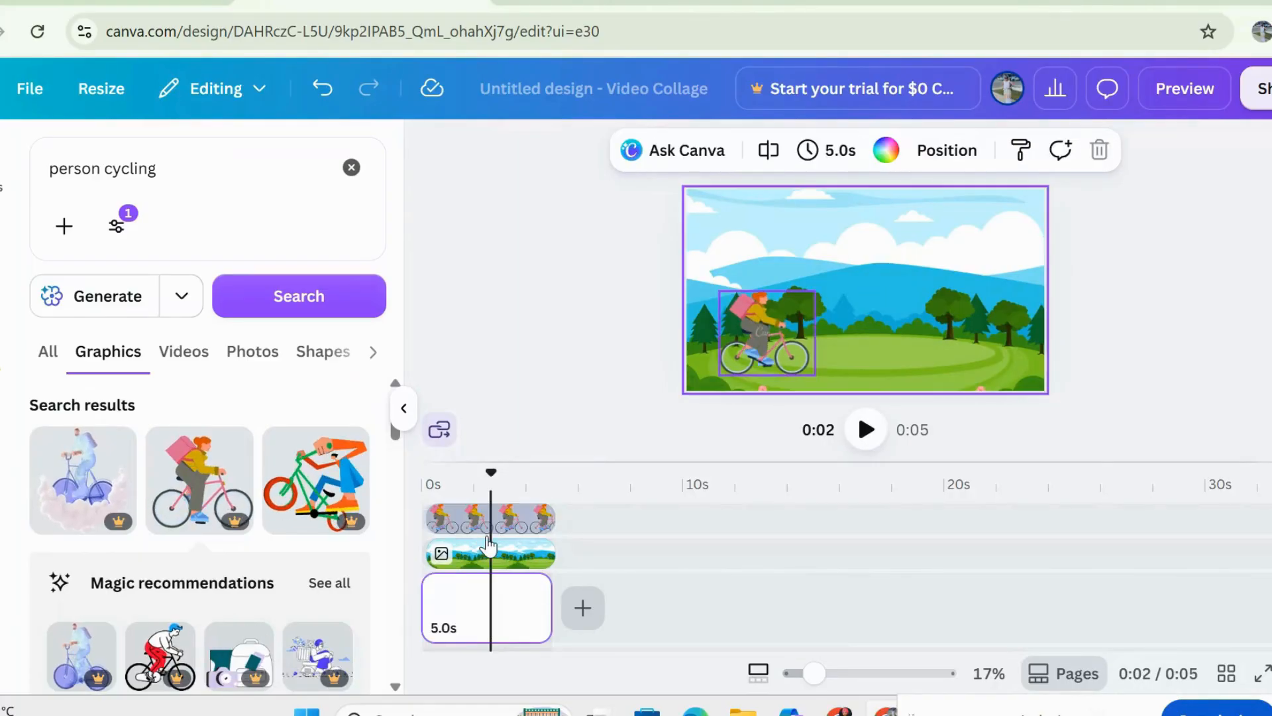
left_click(487, 617)
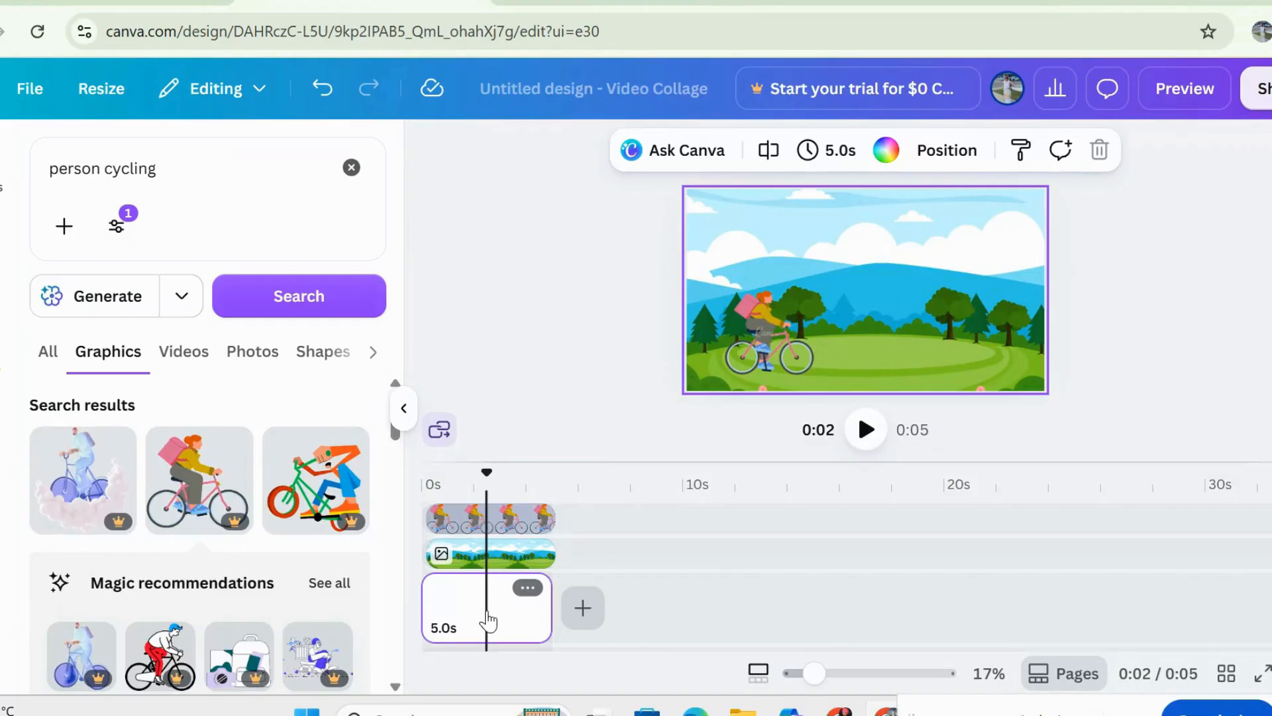
left_click(767, 147)
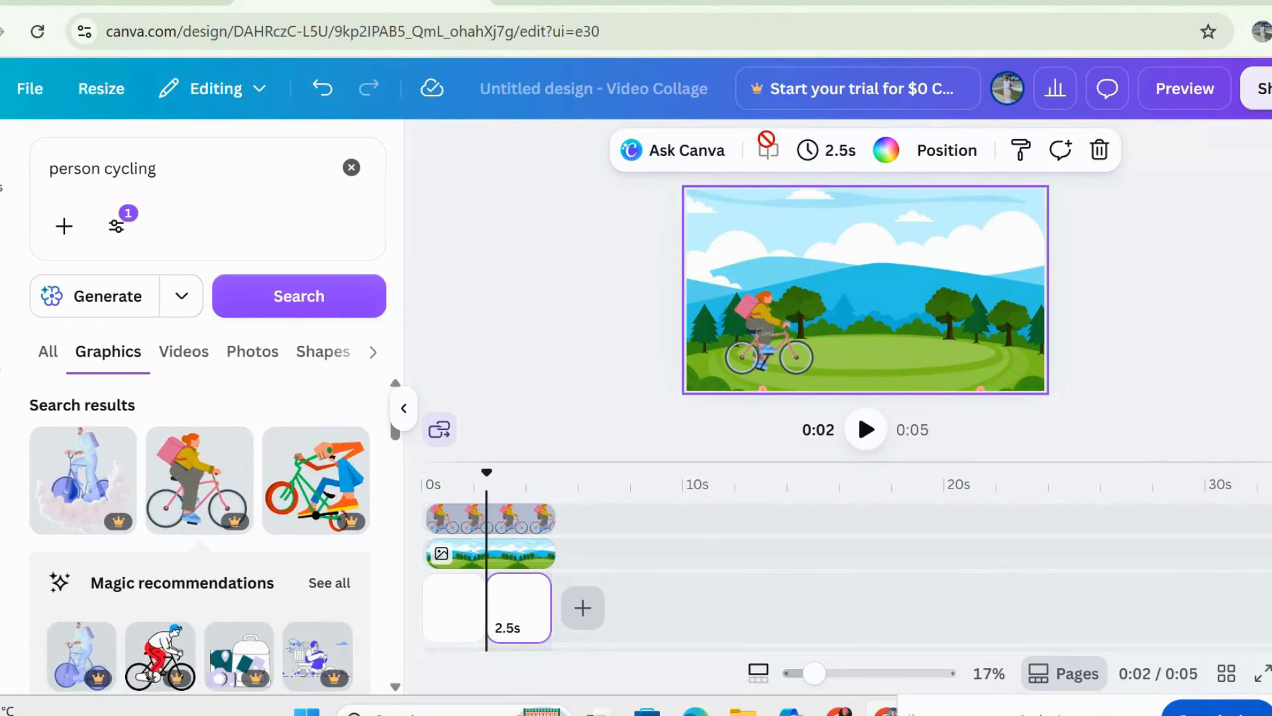
left_click(529, 614)
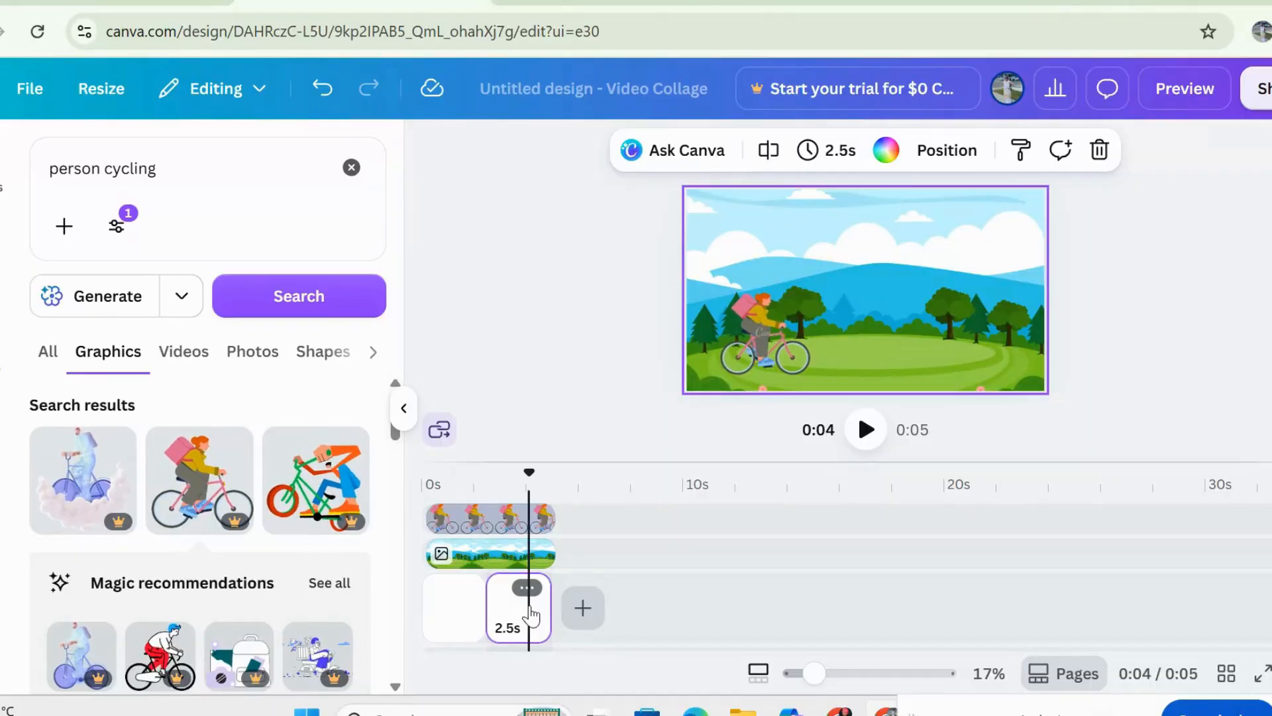
key("Delete")
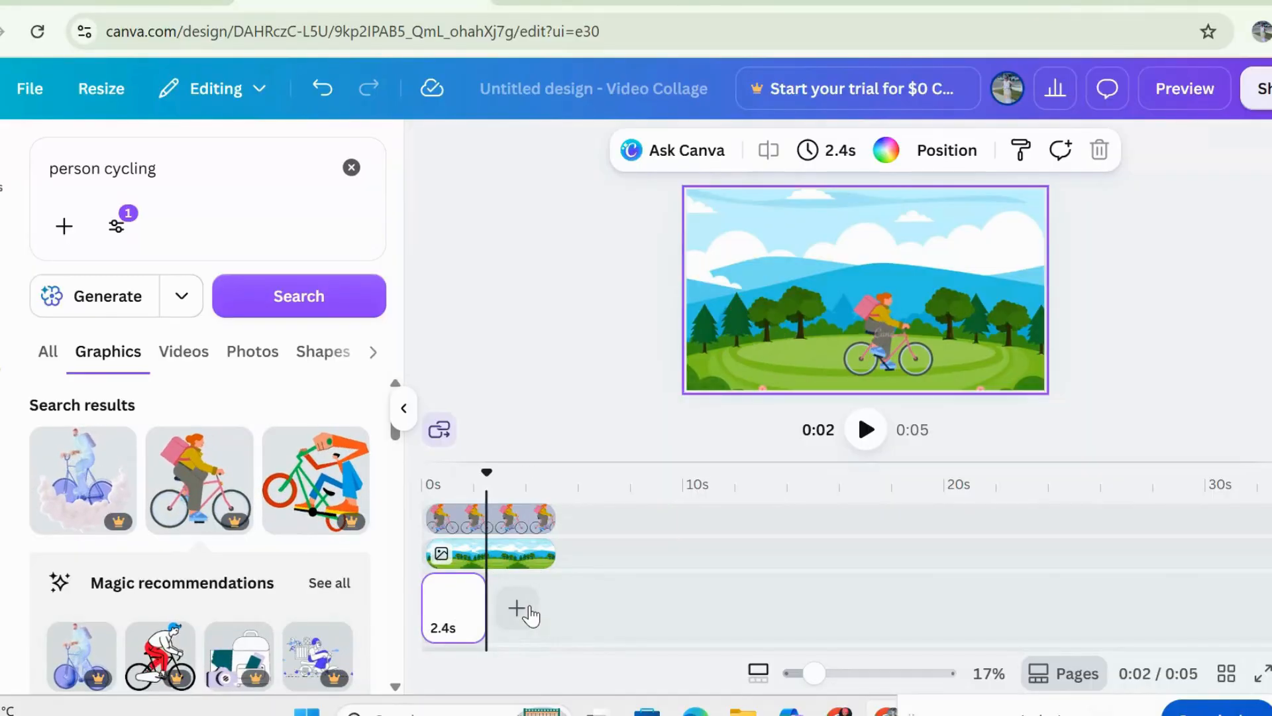
- Split the meadow background clip at the end of the shortened page and delete the leftover part
left_click(490, 557)
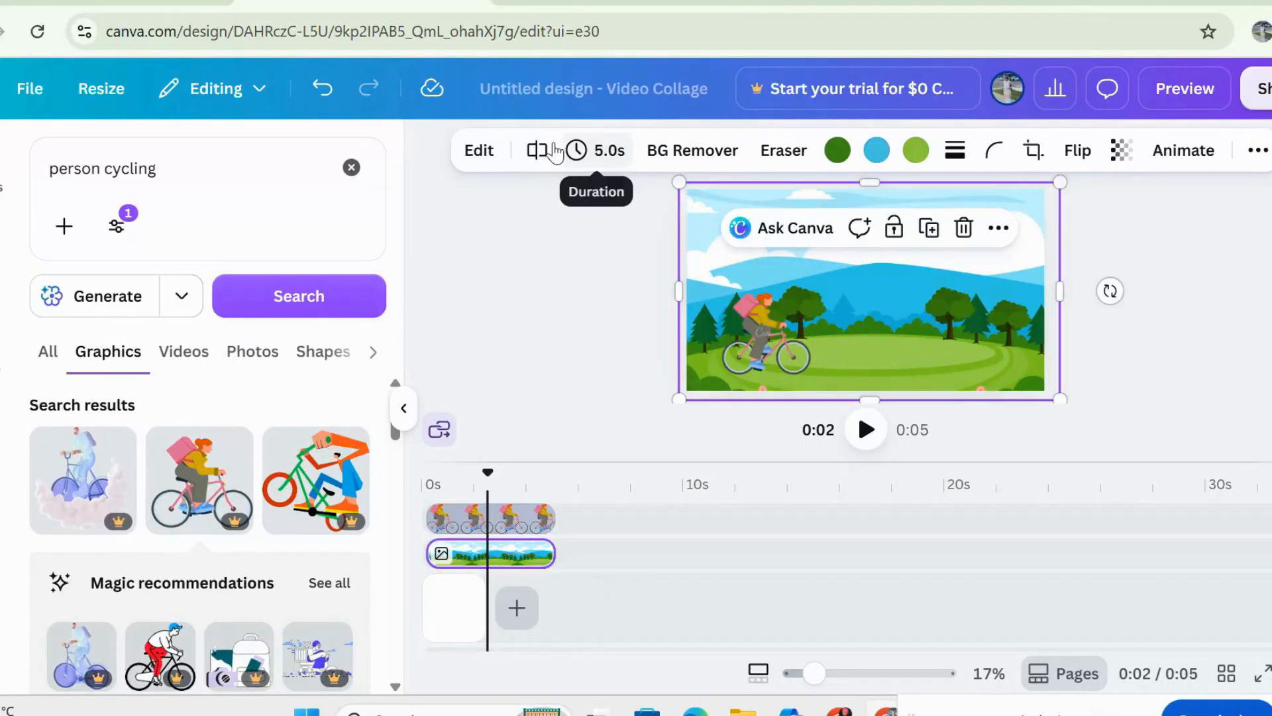
left_click(537, 150)
key("Delete")
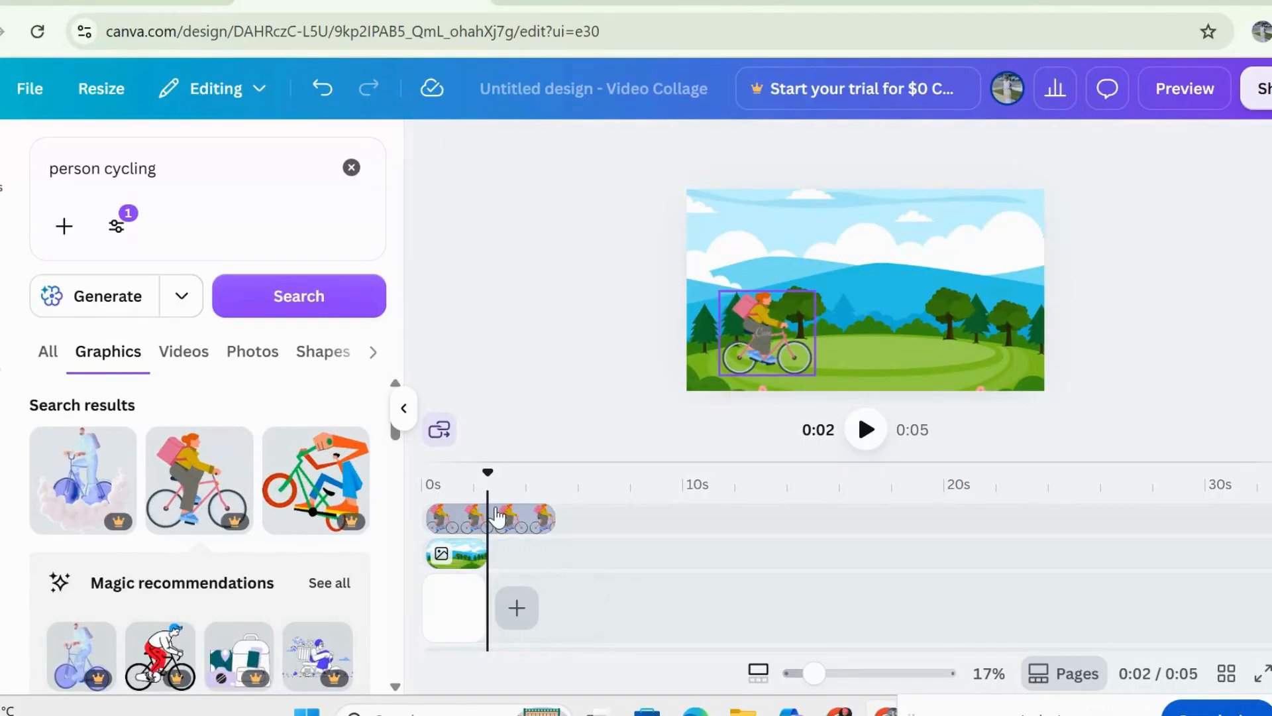
- Split the cyclist clip at the end of the shortened page and delete the leftover part
left_click(499, 517)
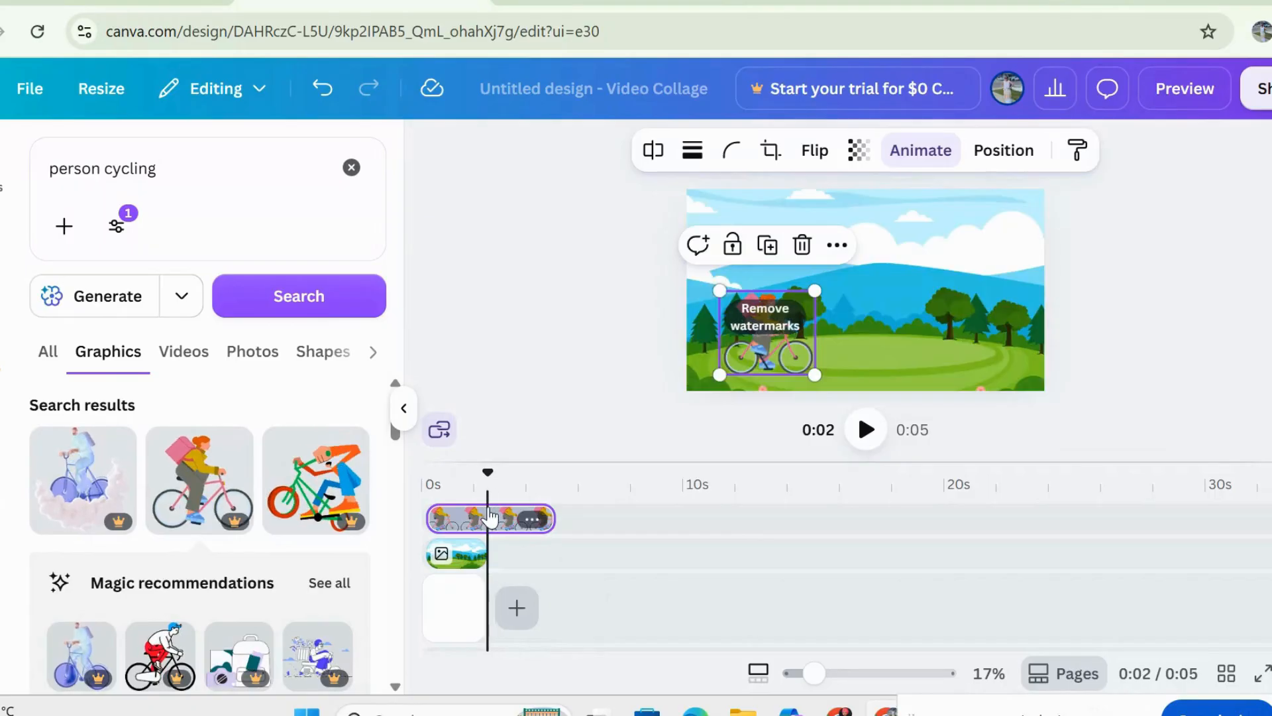
left_click(652, 150)
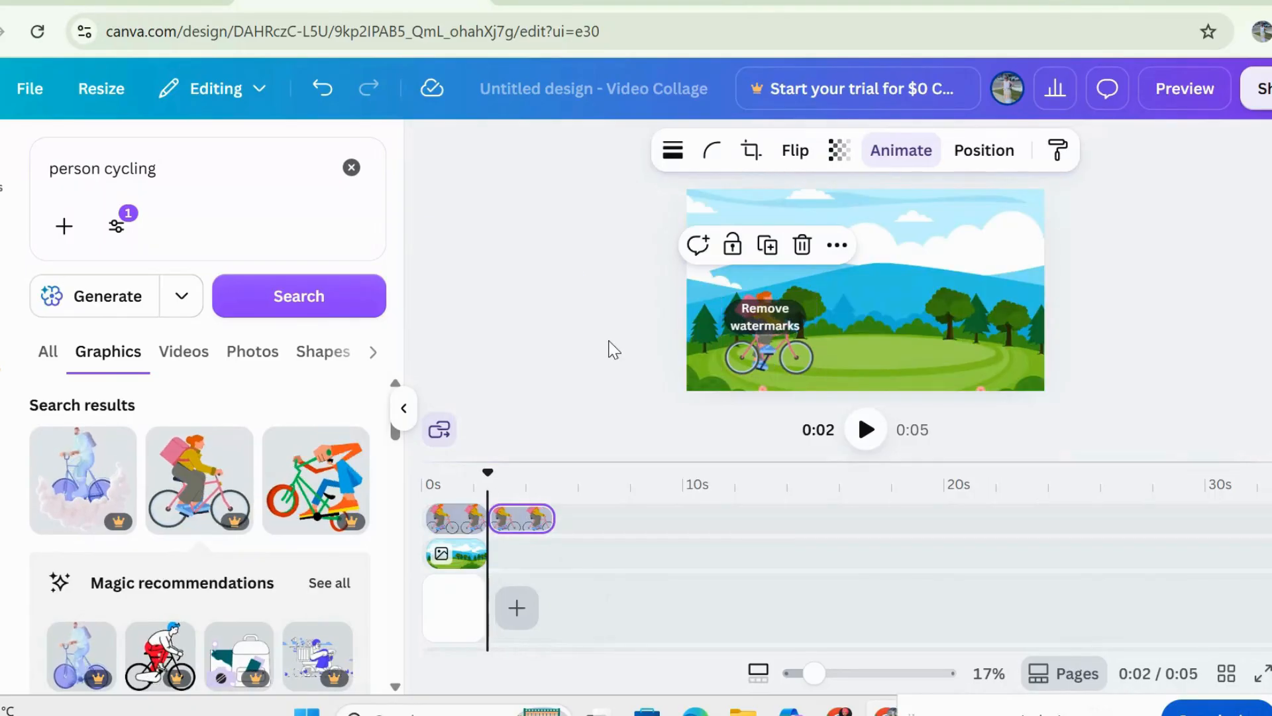
left_click(535, 526)
key("Delete")
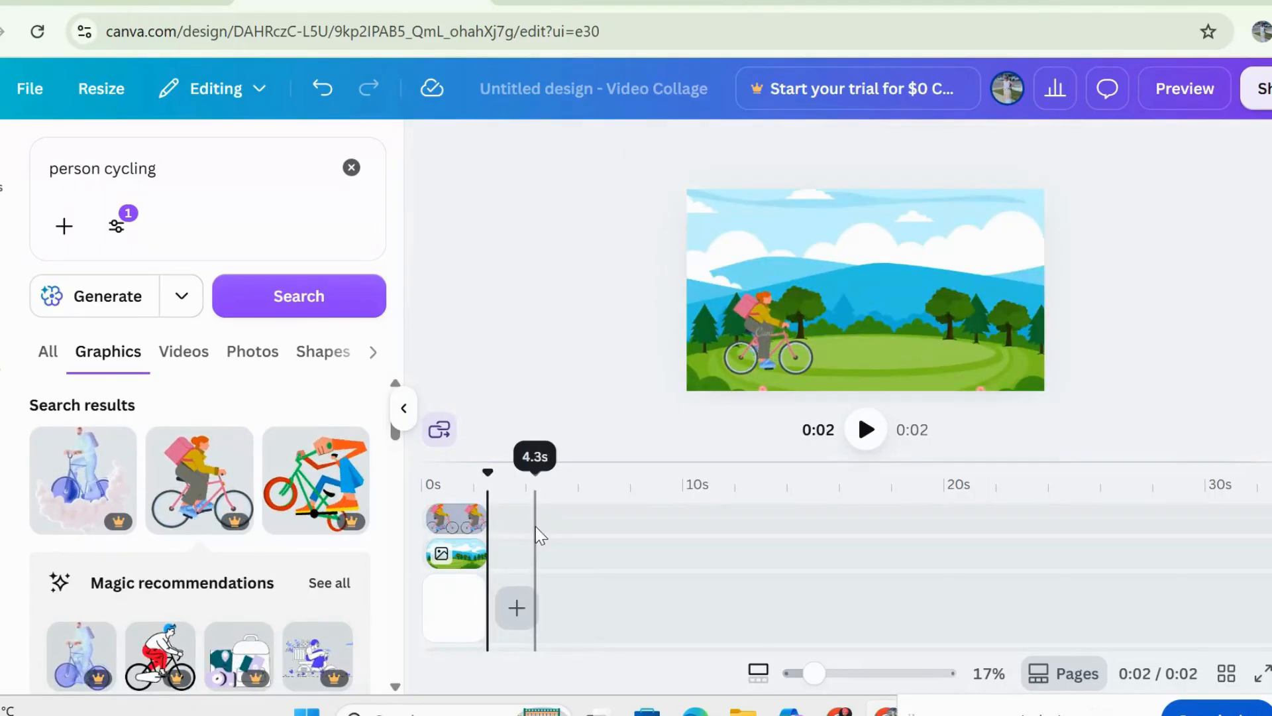
- Add a blank second page and insert the recently used meadow landscape on it
left_click(516, 608)
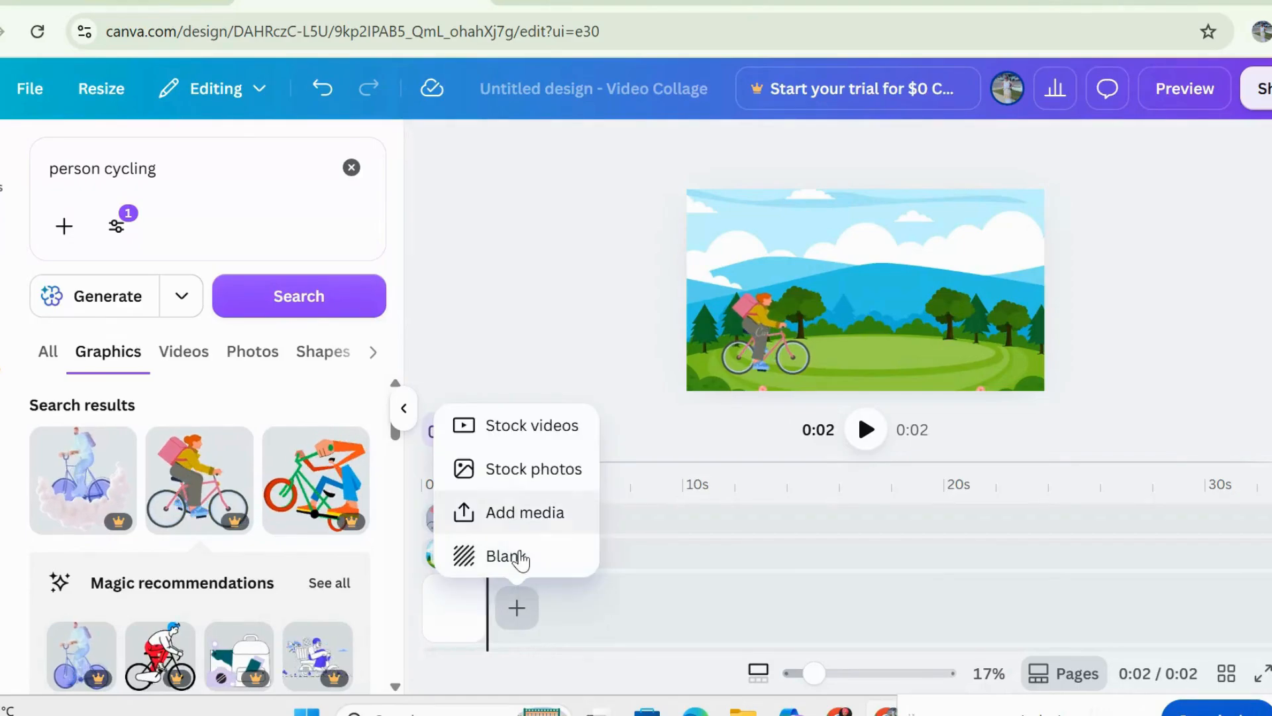
left_click(522, 556)
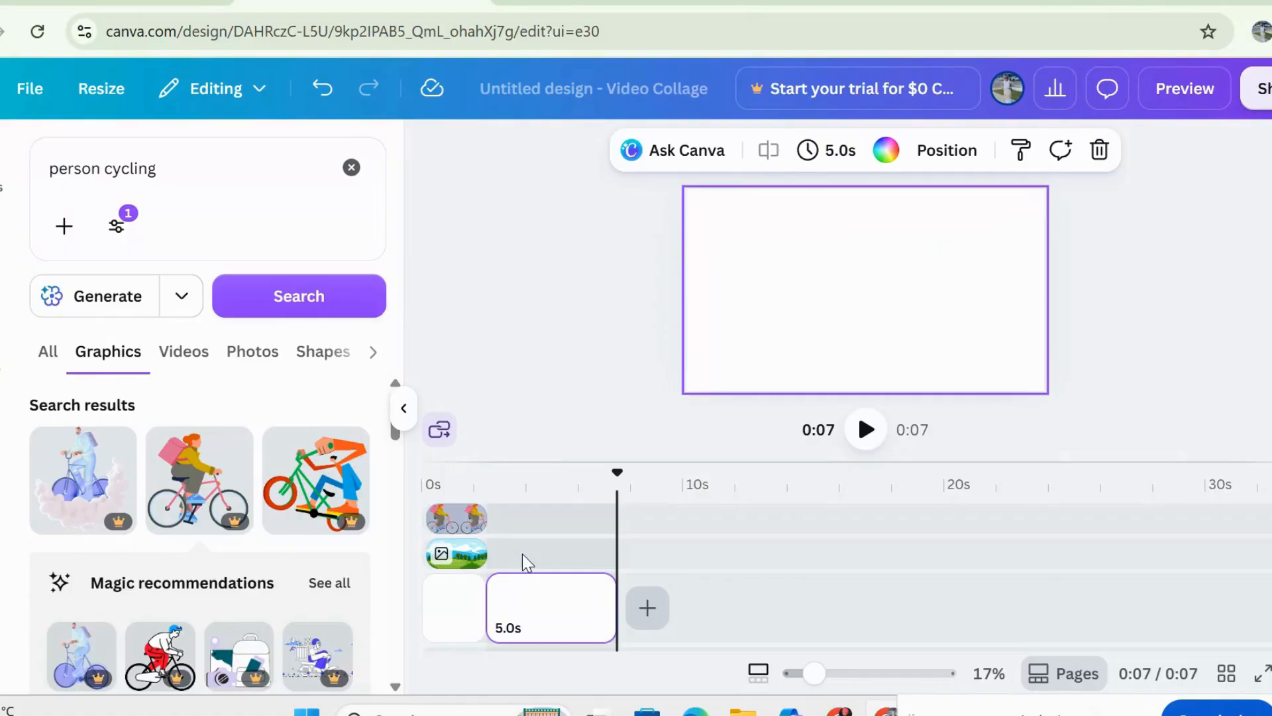
left_click(351, 167)
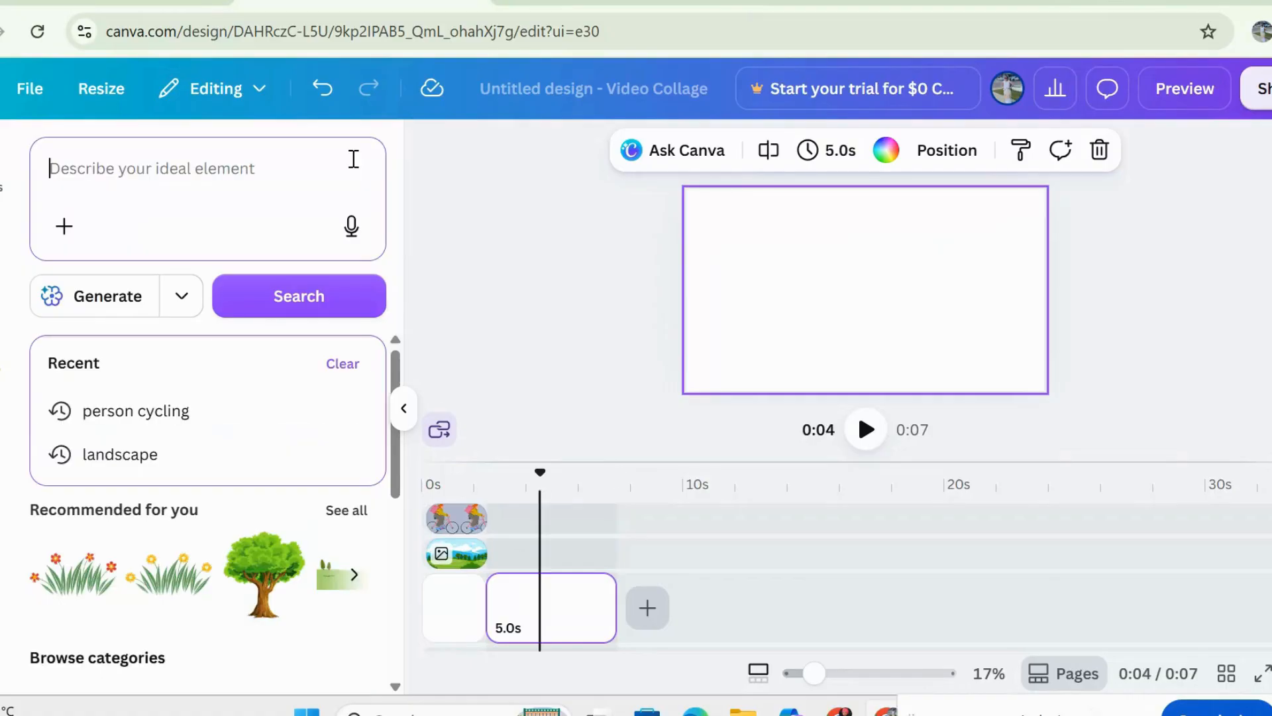
left_click(376, 461)
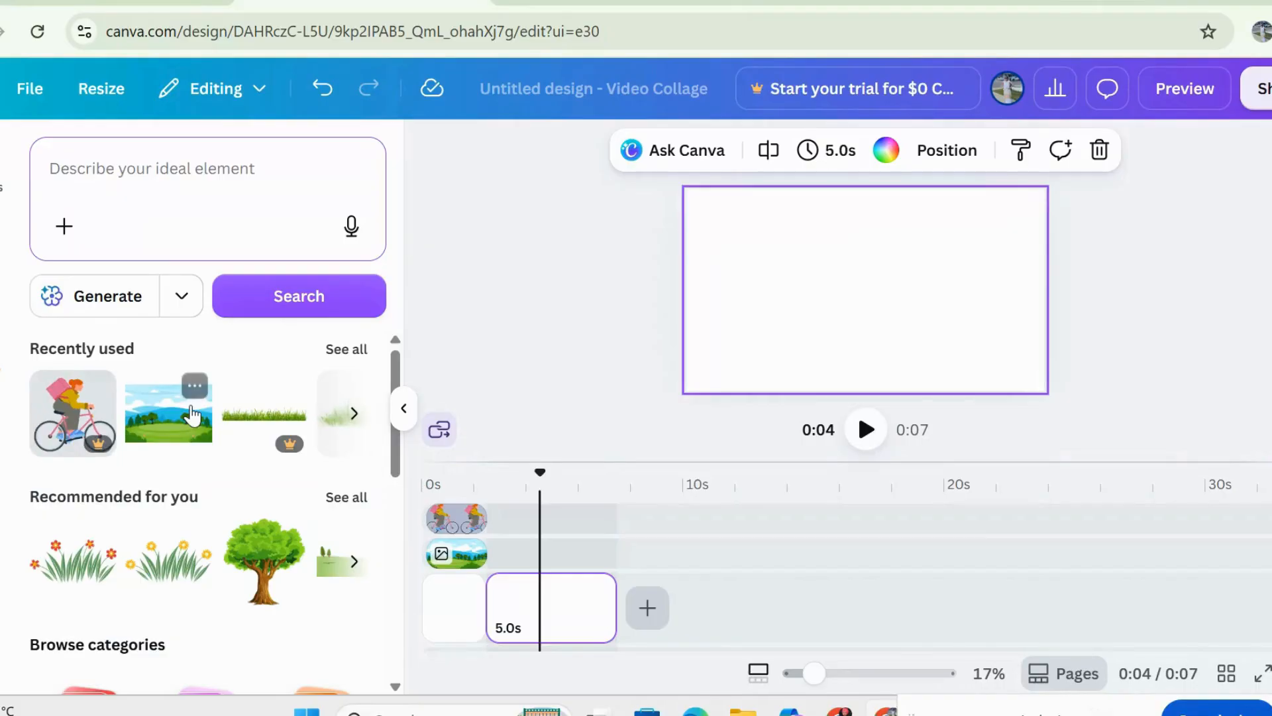
left_click(155, 407)
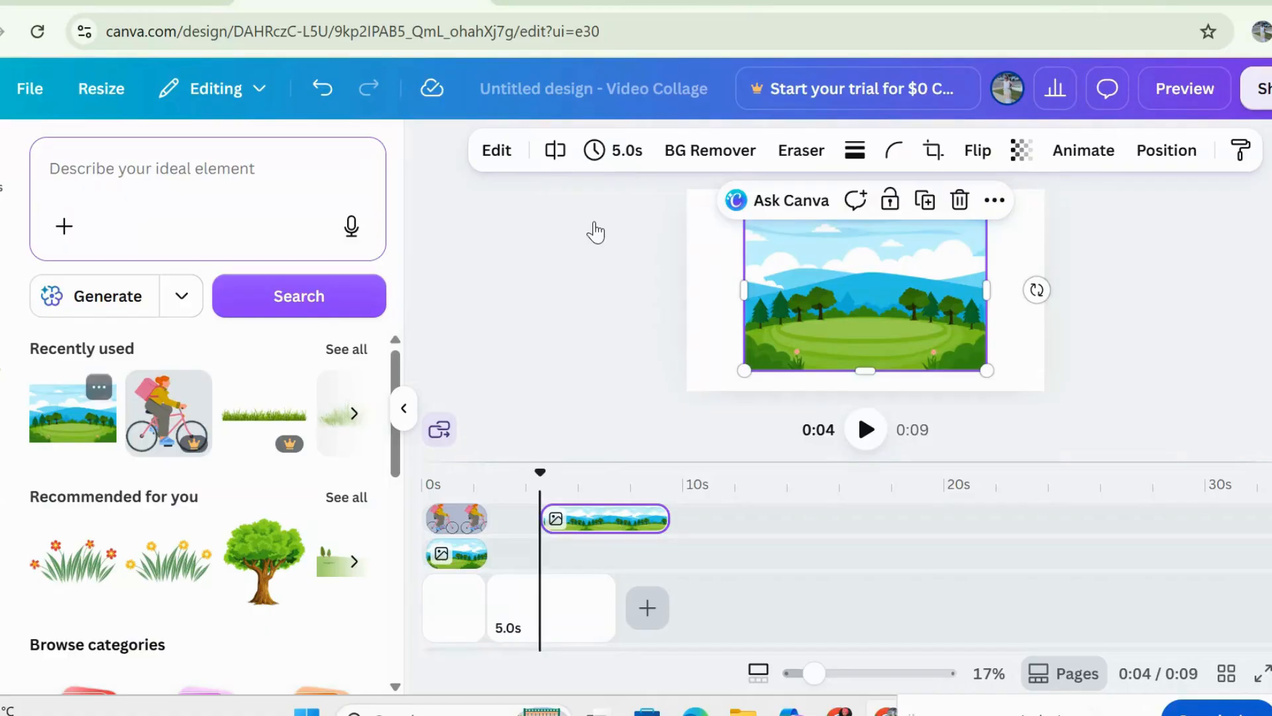
- Enlarge the second page's landscape well beyond the page and position it so its left-hand trees and lawn fill the frame
left_click_drag(804, 295, 811, 324)
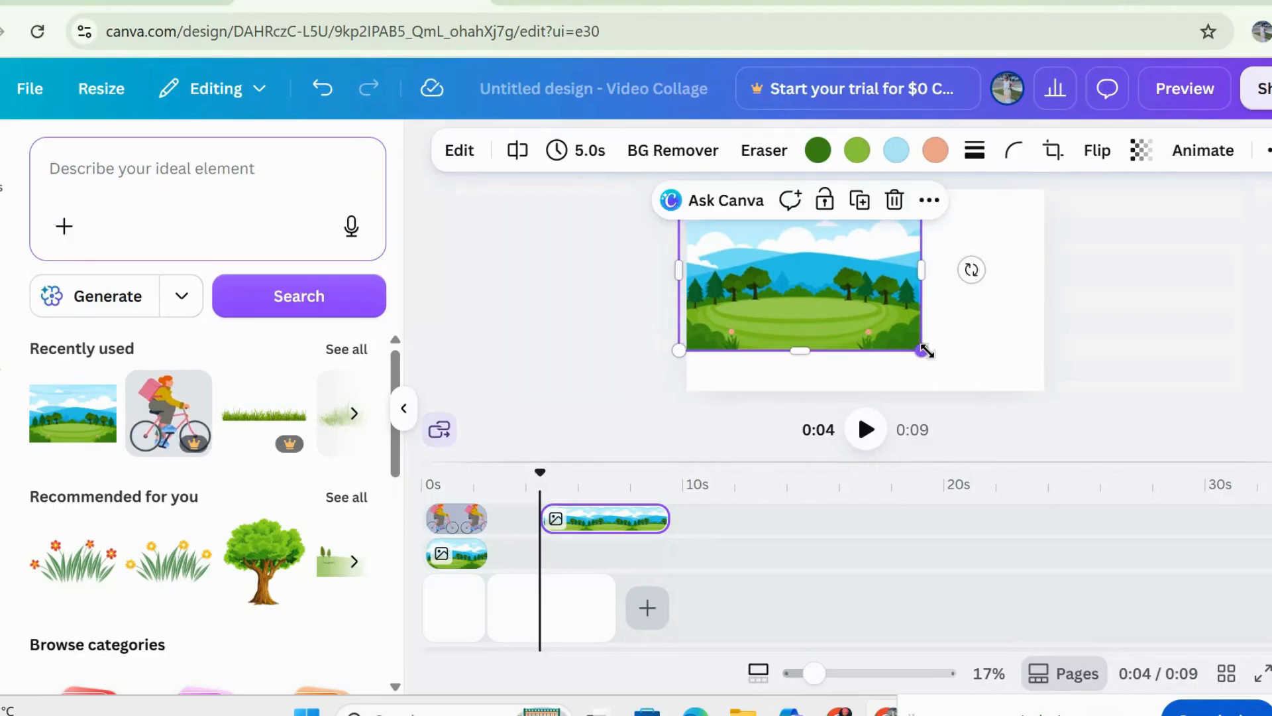
left_click_drag(926, 351, 1264, 526)
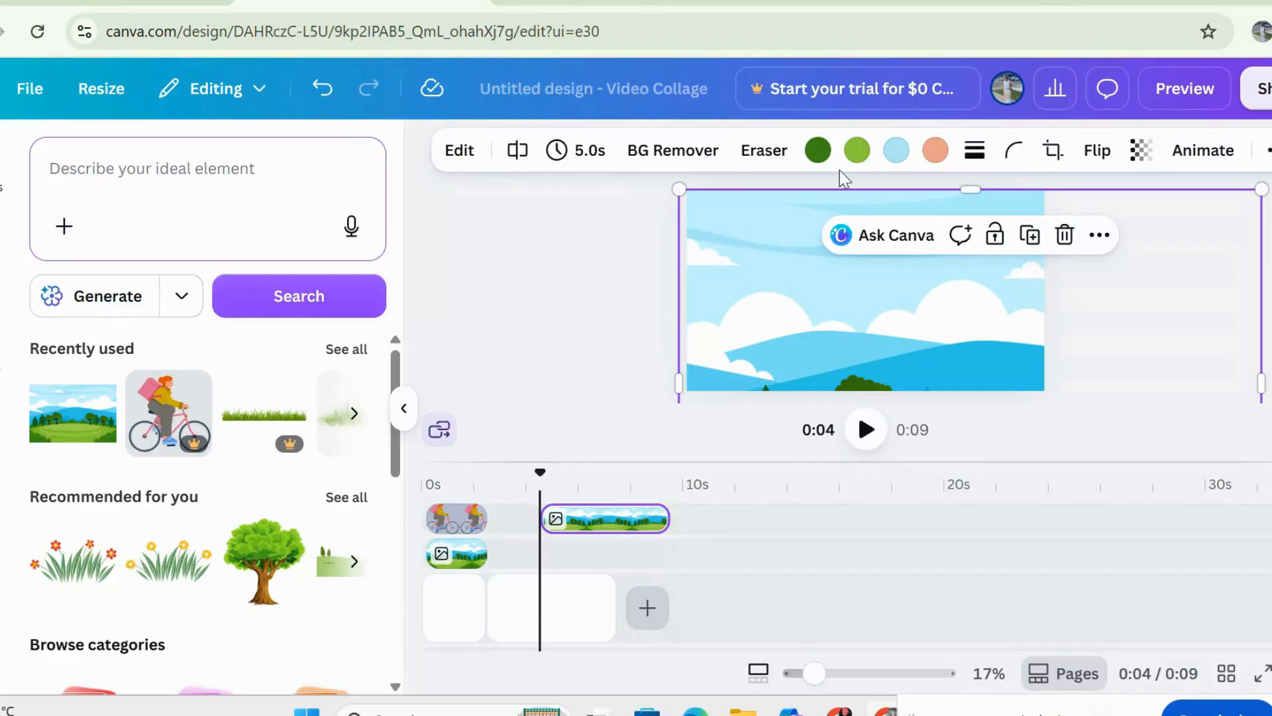
left_click_drag(822, 284, 804, 185)
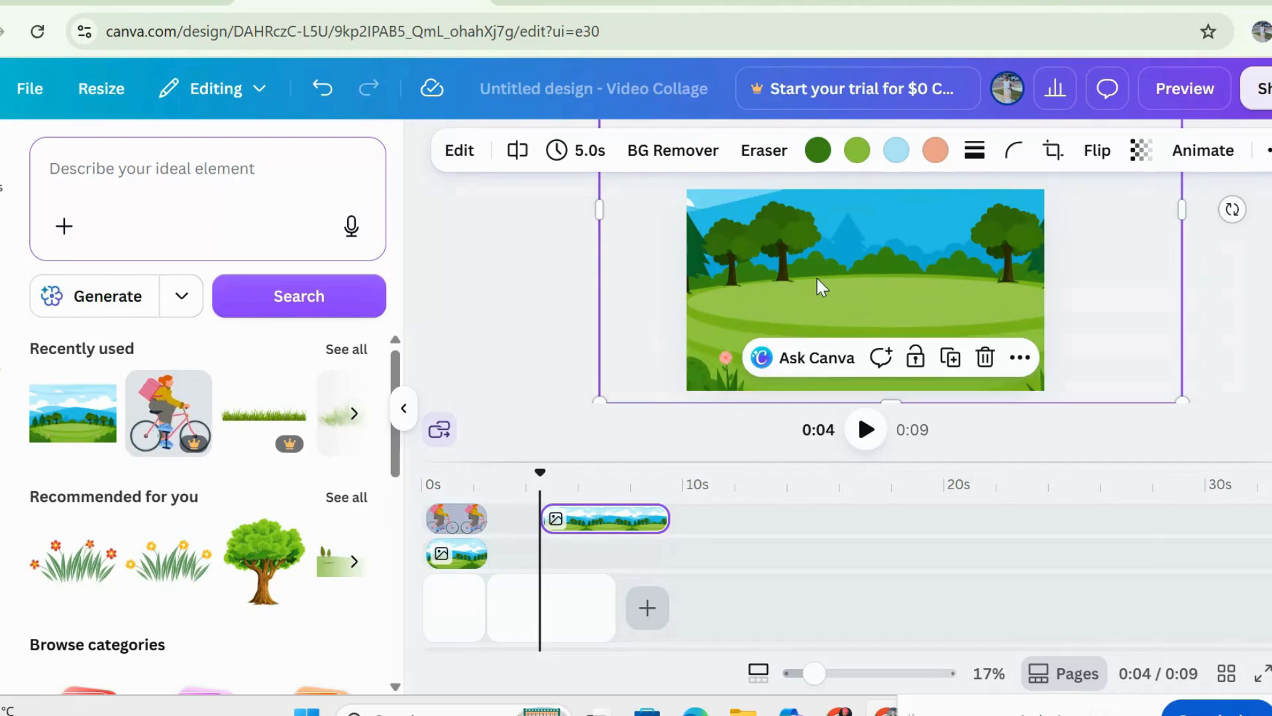
left_click_drag(821, 287, 905, 308)
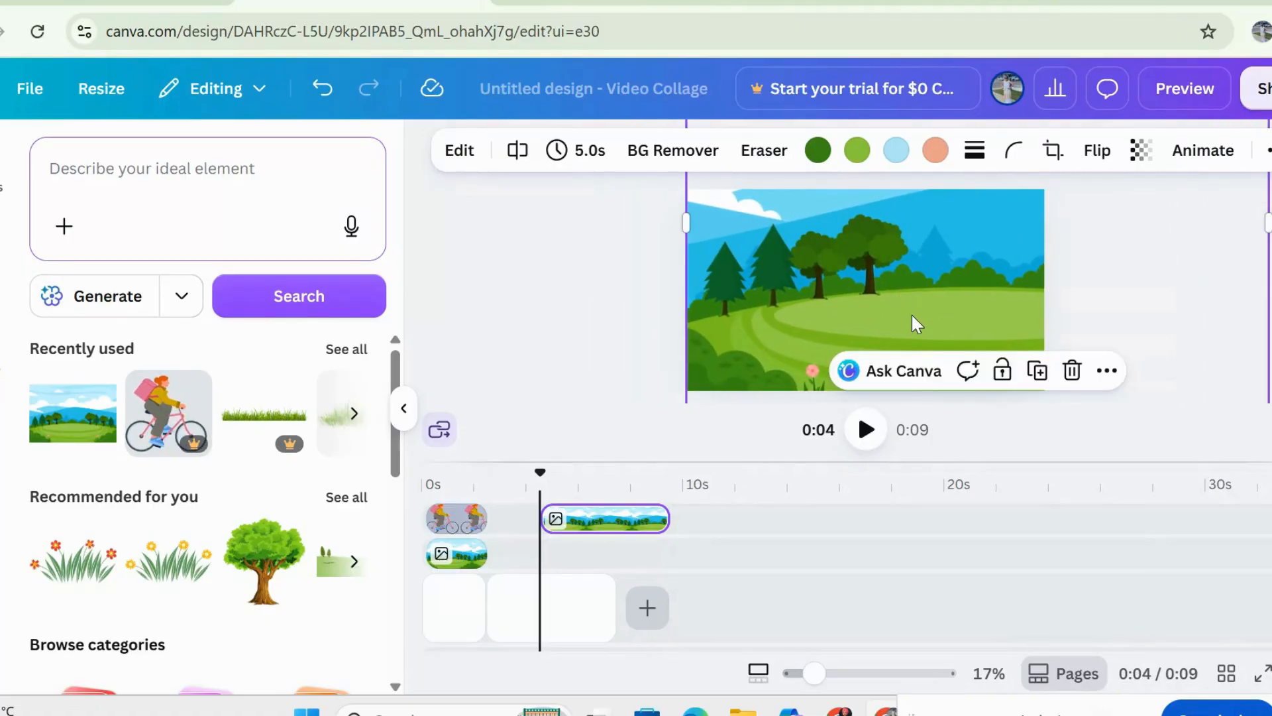
left_click(600, 347)
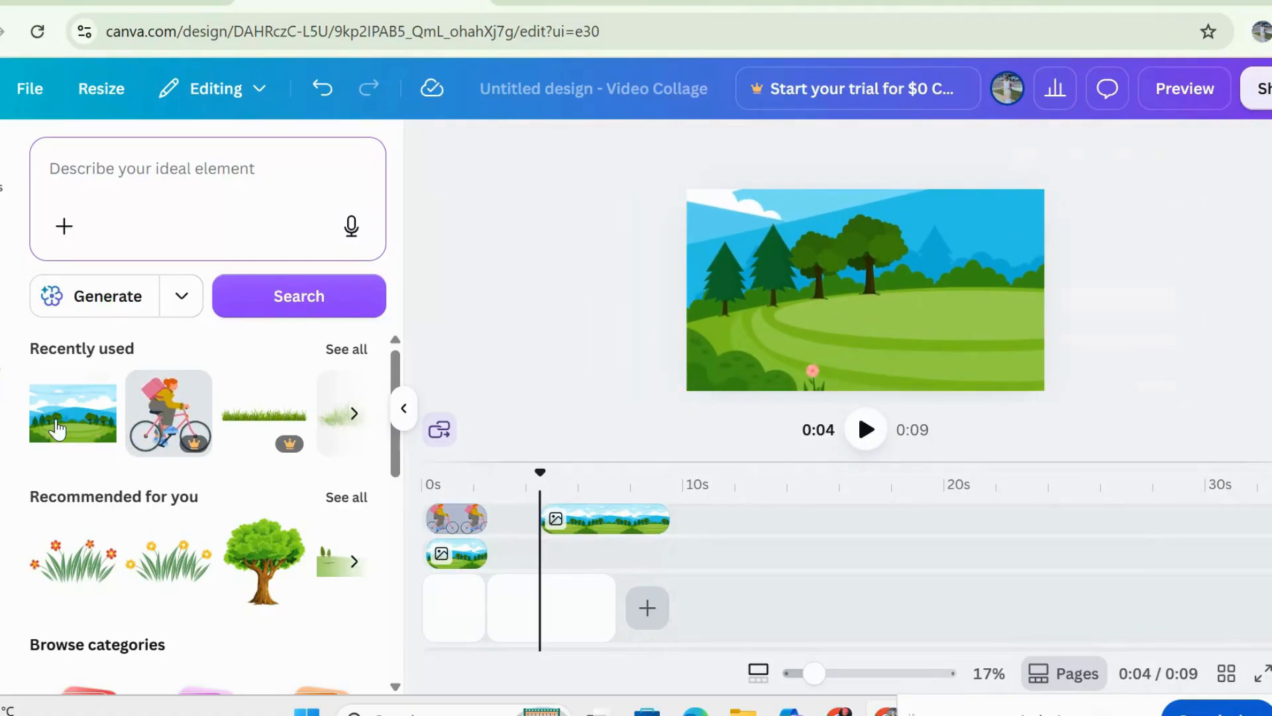
- Add the recently used cyclist to the second page and resize it to about 563 × 496 on the left part of the lawn
left_click(197, 415)
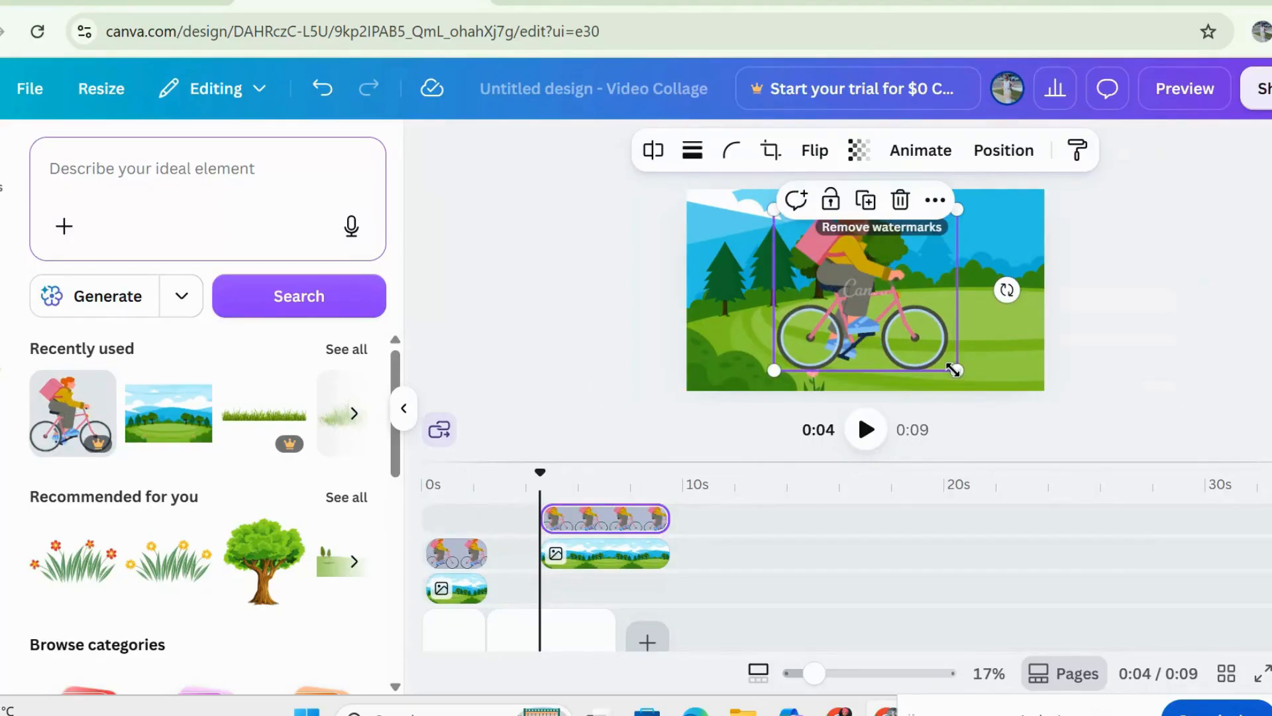
left_click_drag(954, 370, 831, 328)
left_click_drag(782, 291, 760, 271)
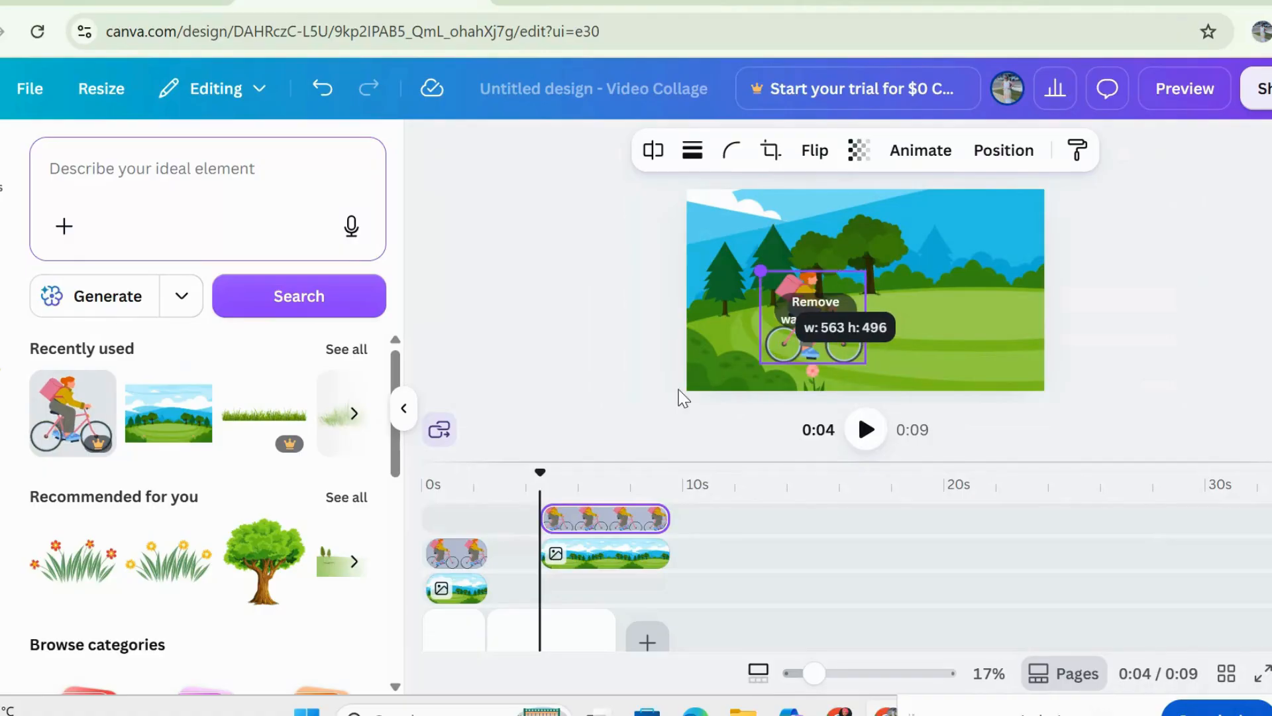
- Shift the second landscape and cyclist clips earlier on the timeline so both line up with the second page
left_click(489, 509)
left_click_drag(597, 555, 543, 571)
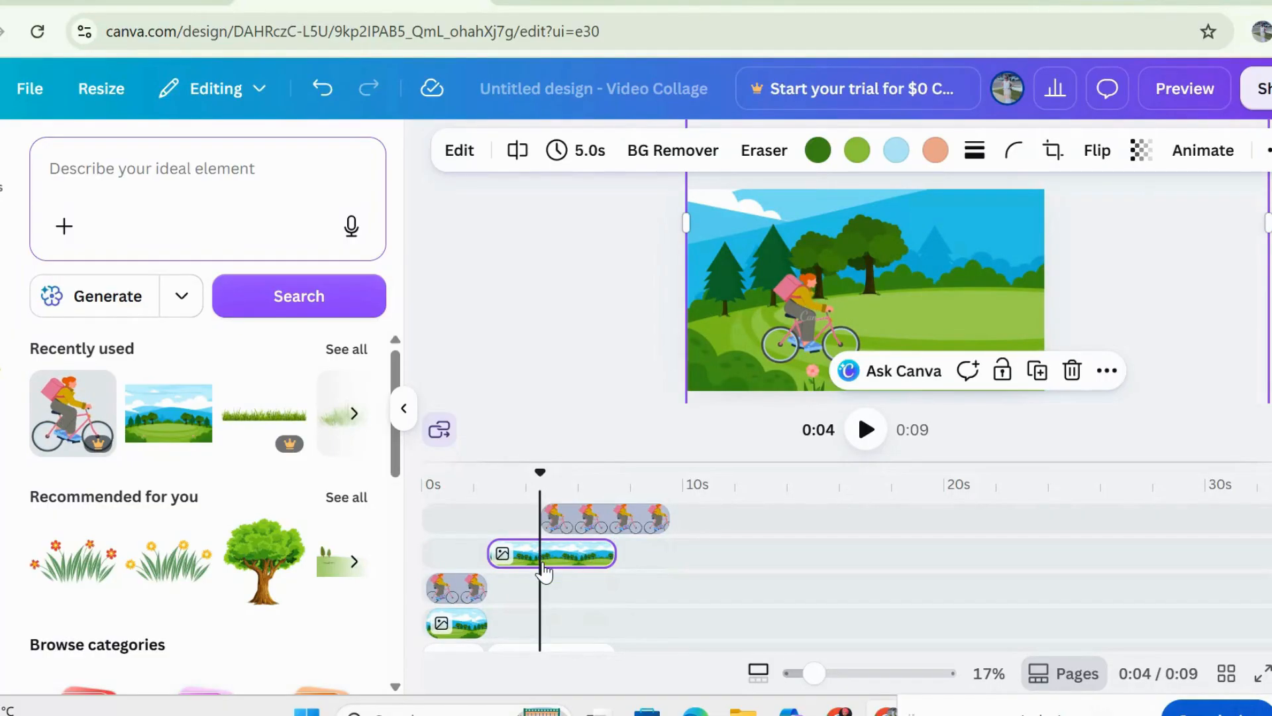
left_click_drag(543, 571, 541, 515)
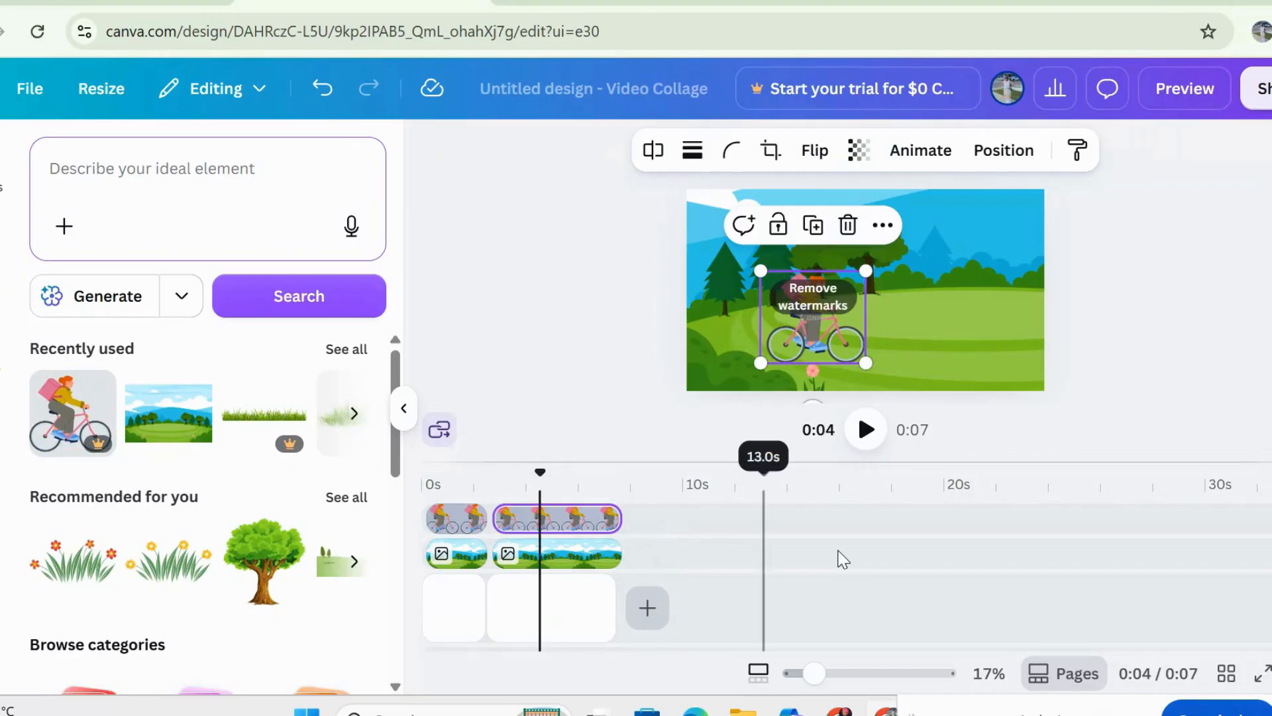
- Give the second page's landscape a custom animation along a short horizontal leftward path and play back the second page
left_click(568, 565)
key("Escape")
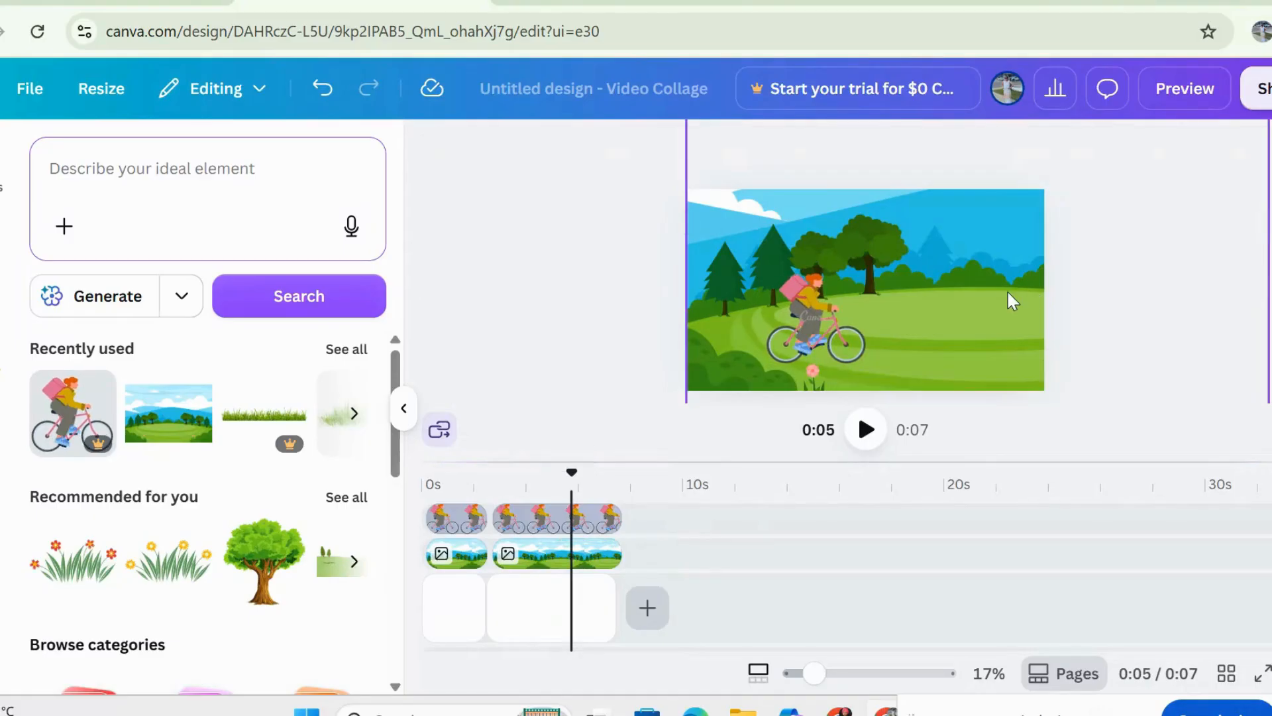
left_click(1011, 287)
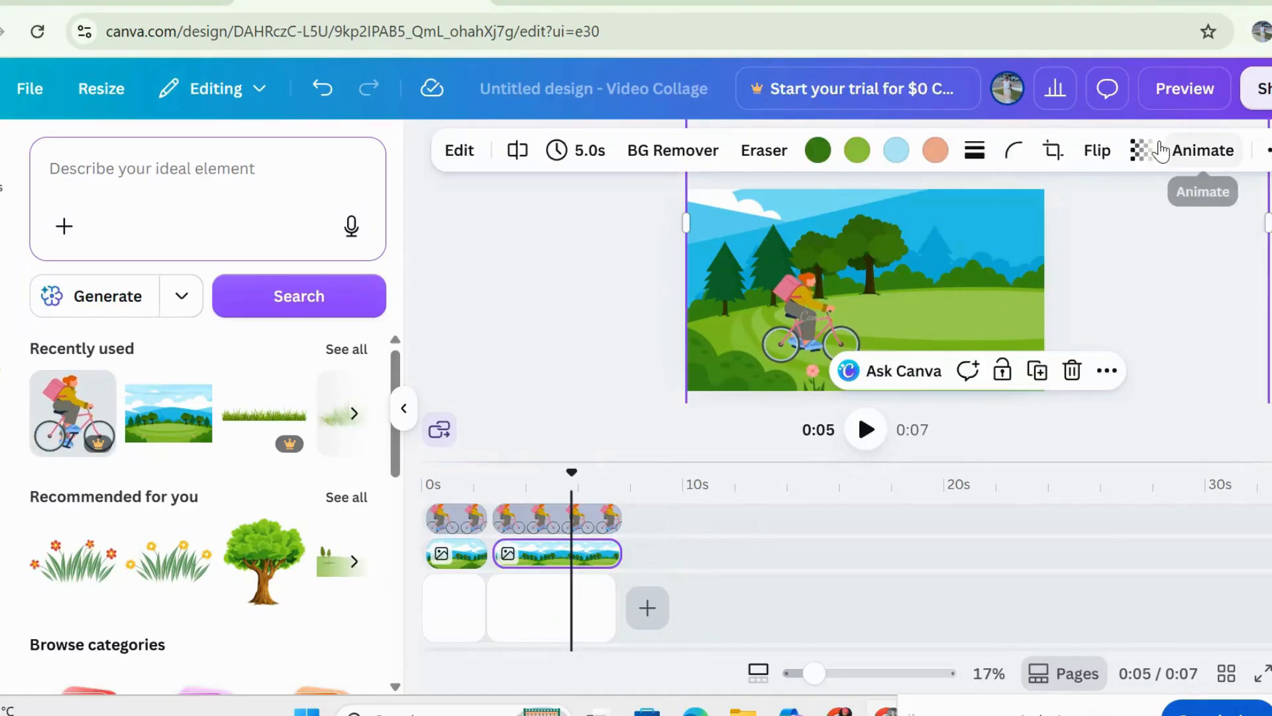
left_click(1214, 156)
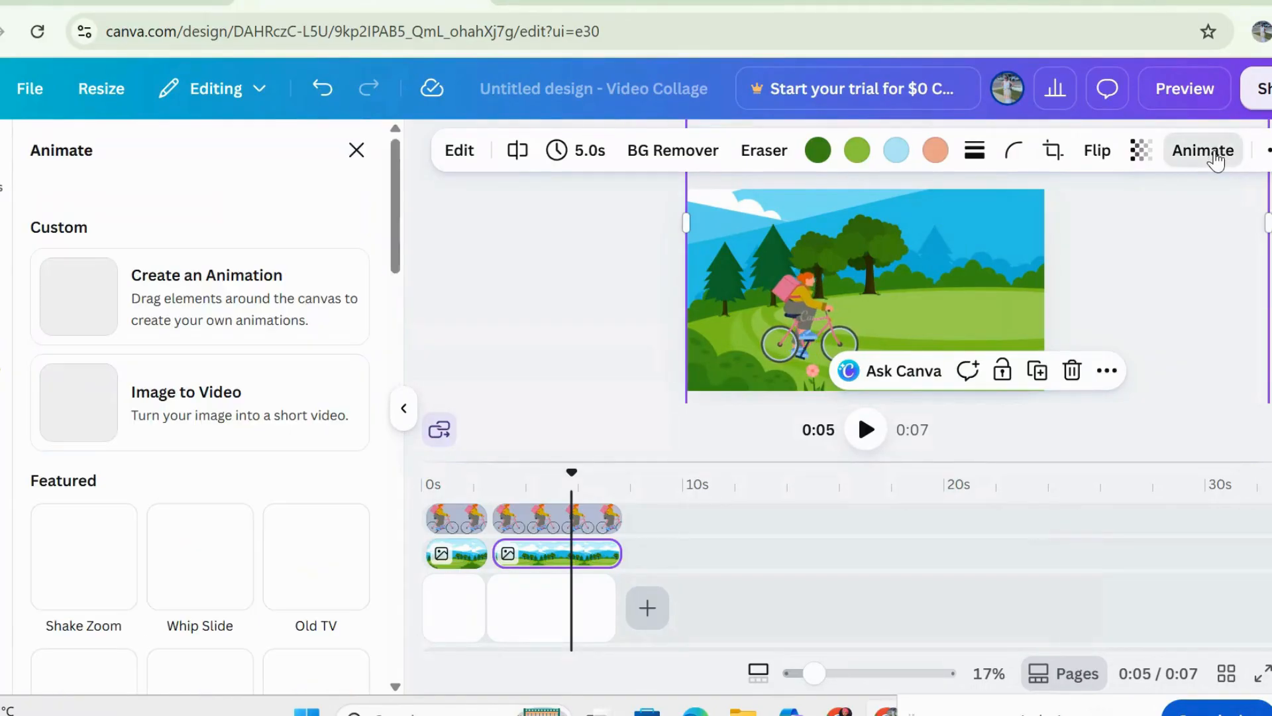
left_click(268, 295)
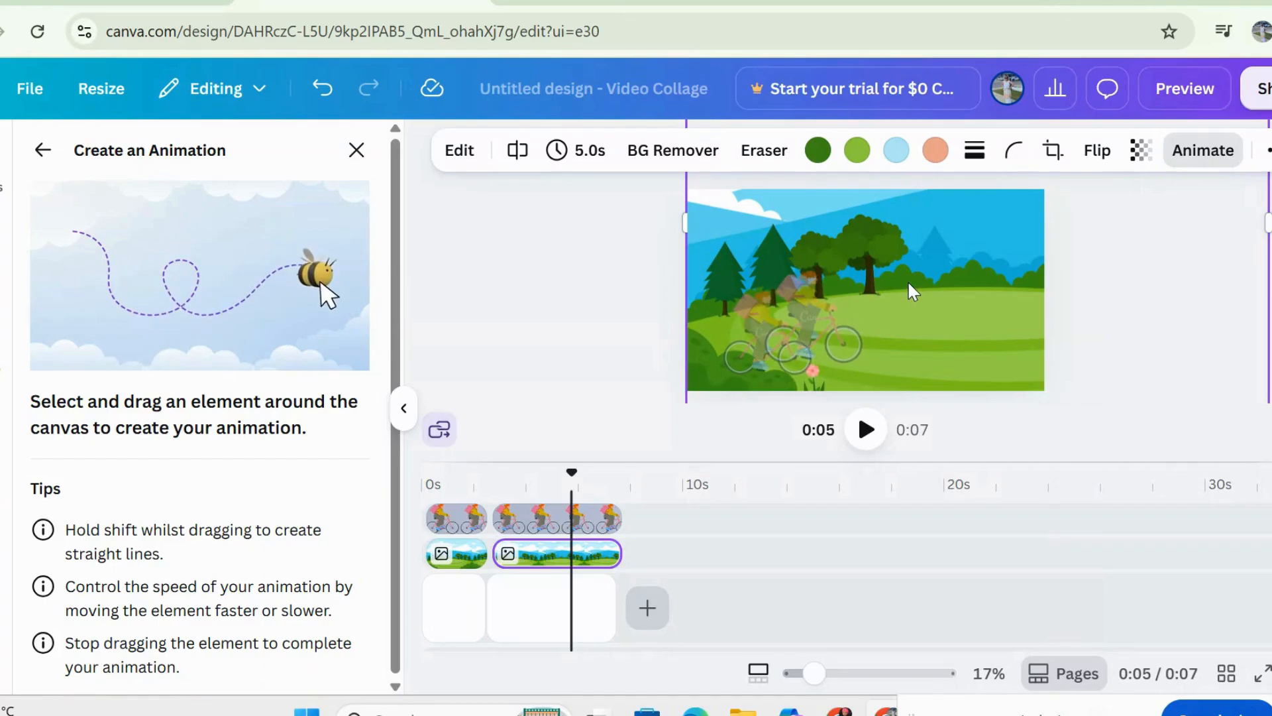
left_click_drag(908, 283, 860, 285)
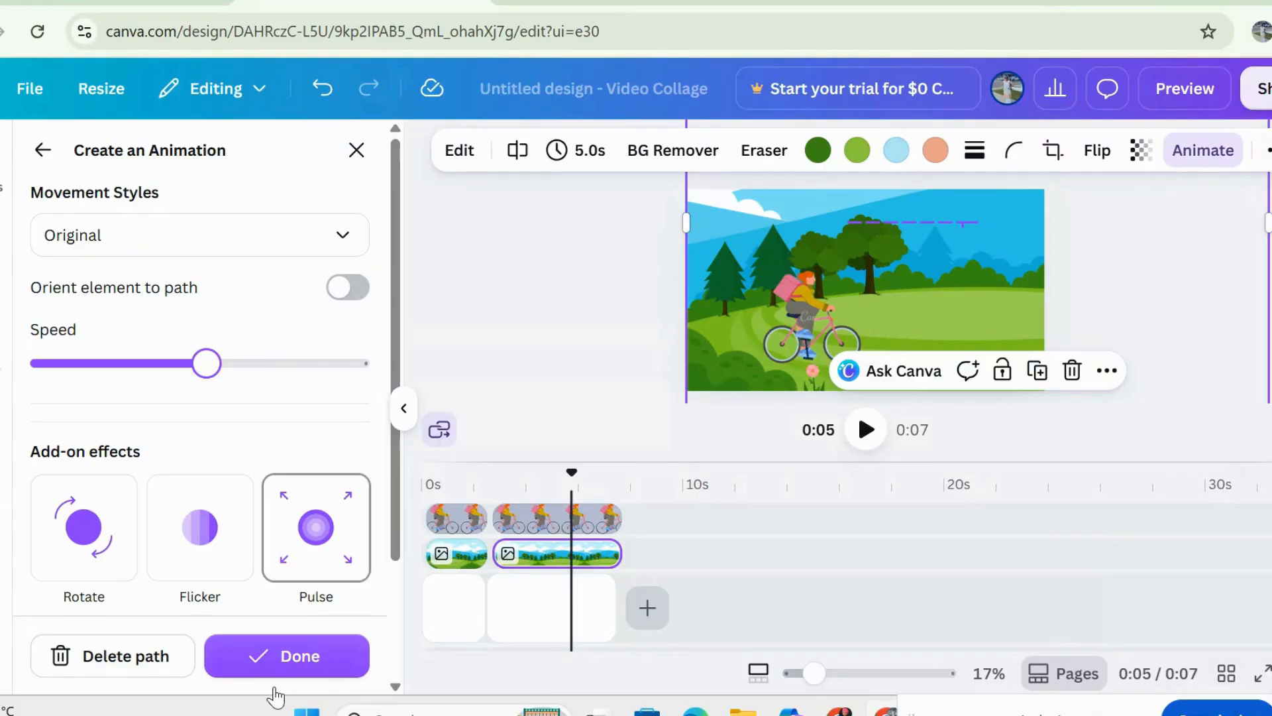
left_click(275, 659)
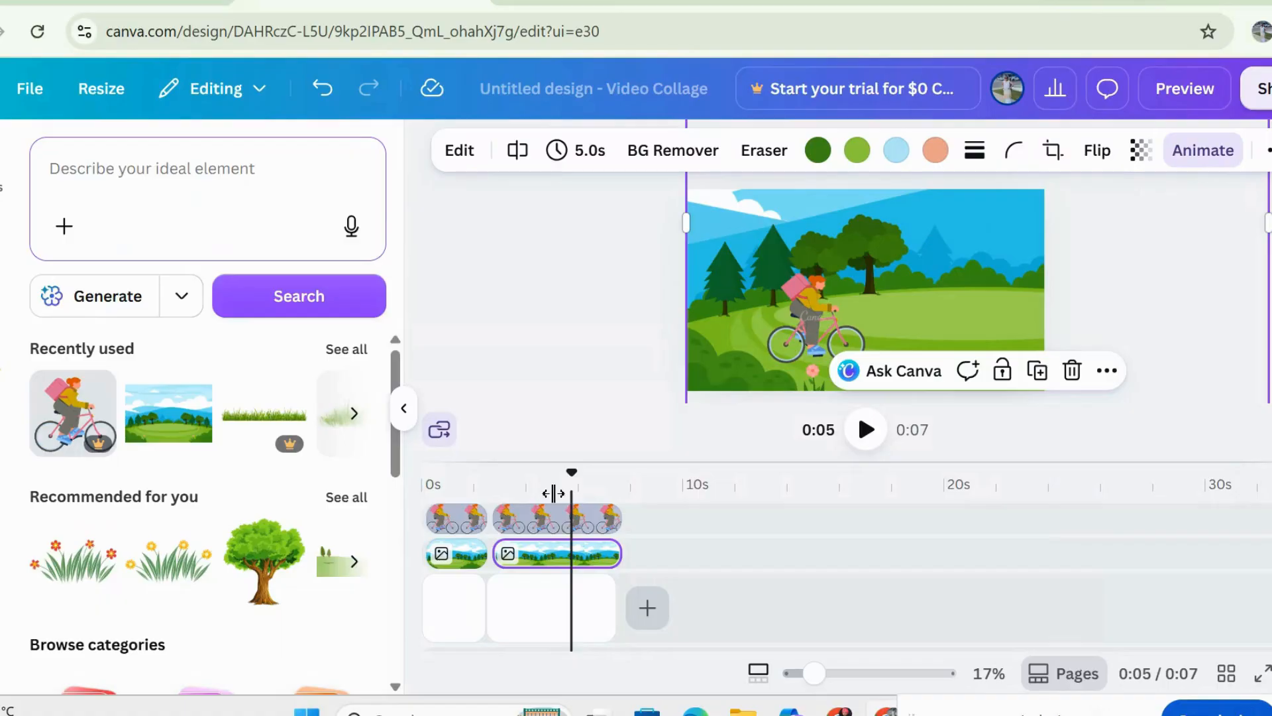
left_click(501, 496)
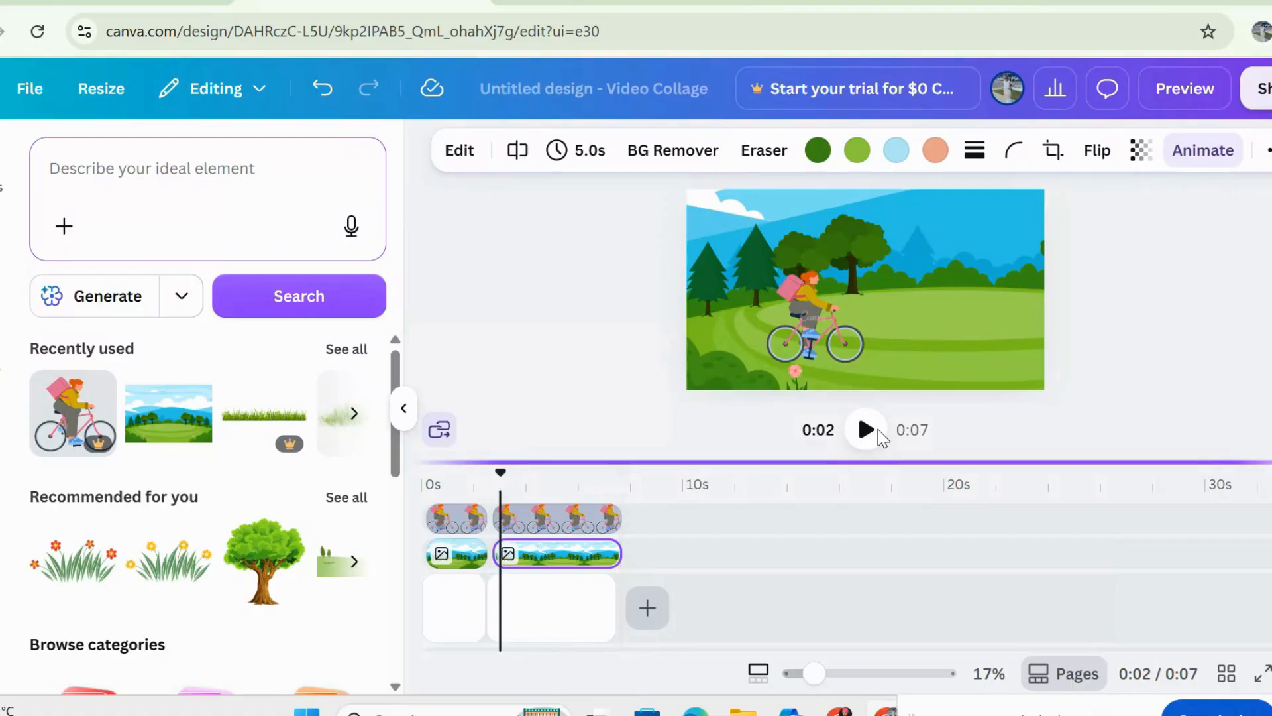
left_click(865, 431)
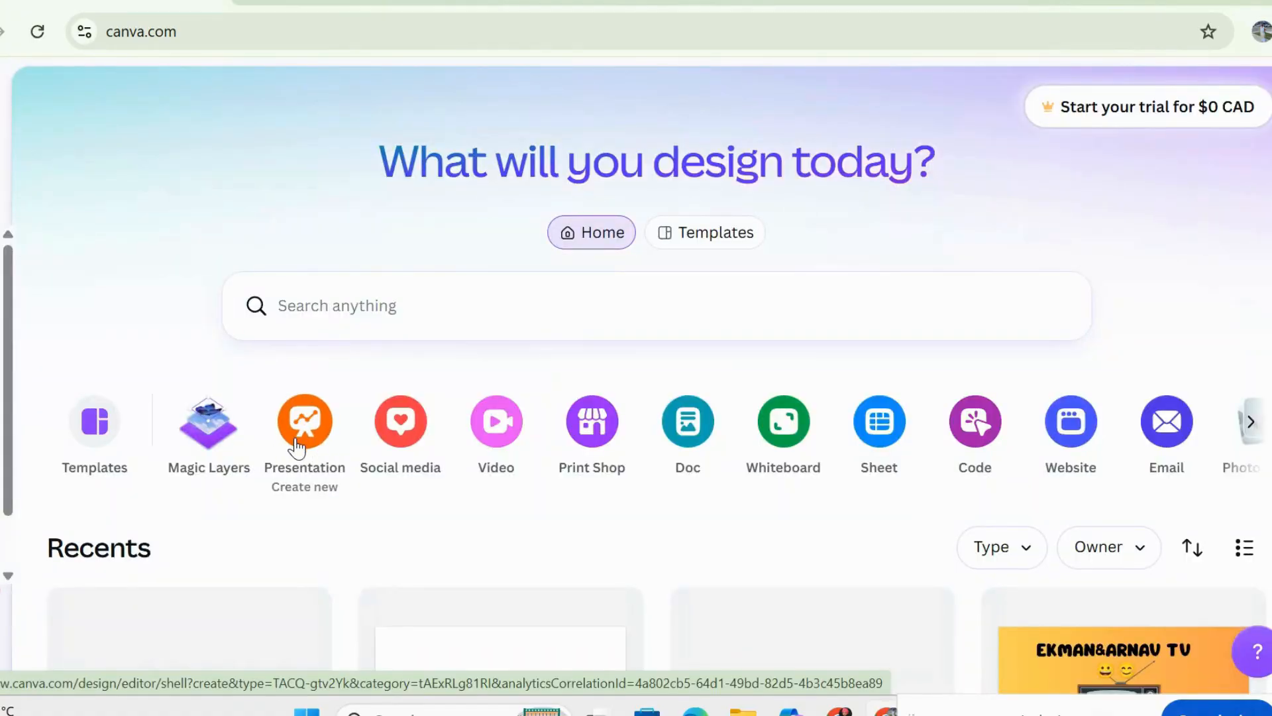
- Create a new blank presentation and place the recently used meadow landscape at the page's upper-left corner
left_click(305, 442)
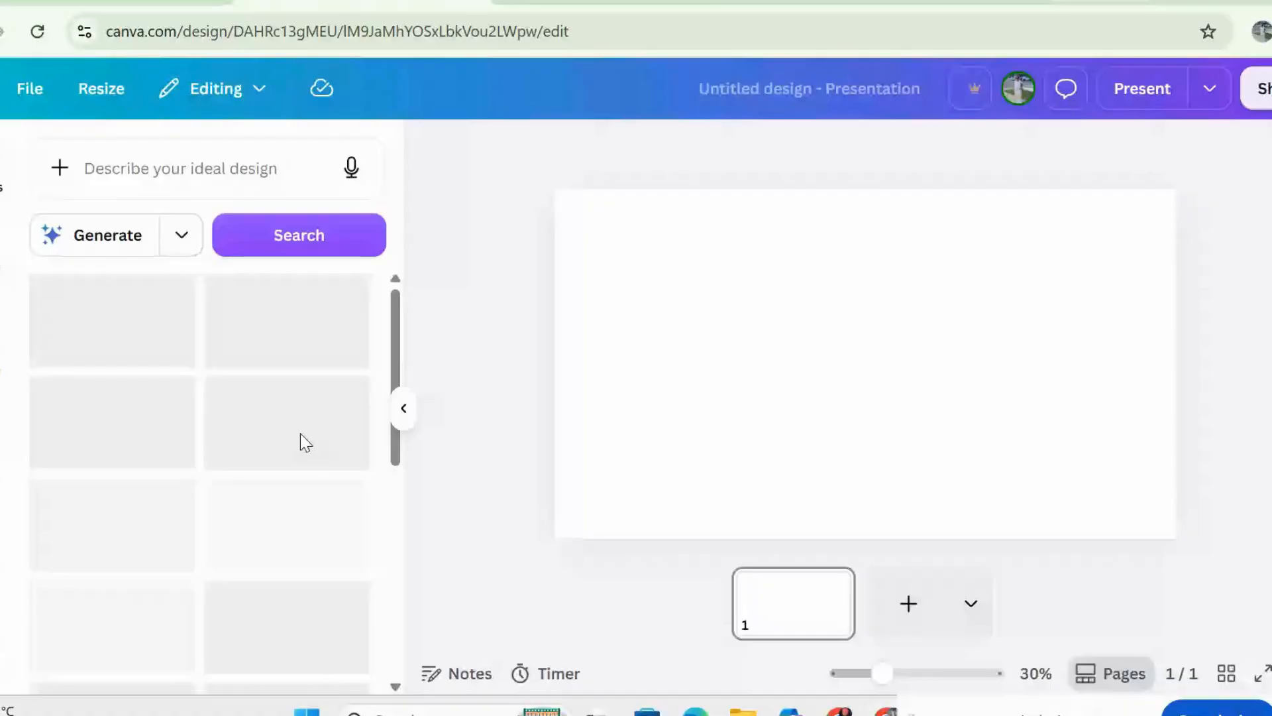
left_click(1, 242)
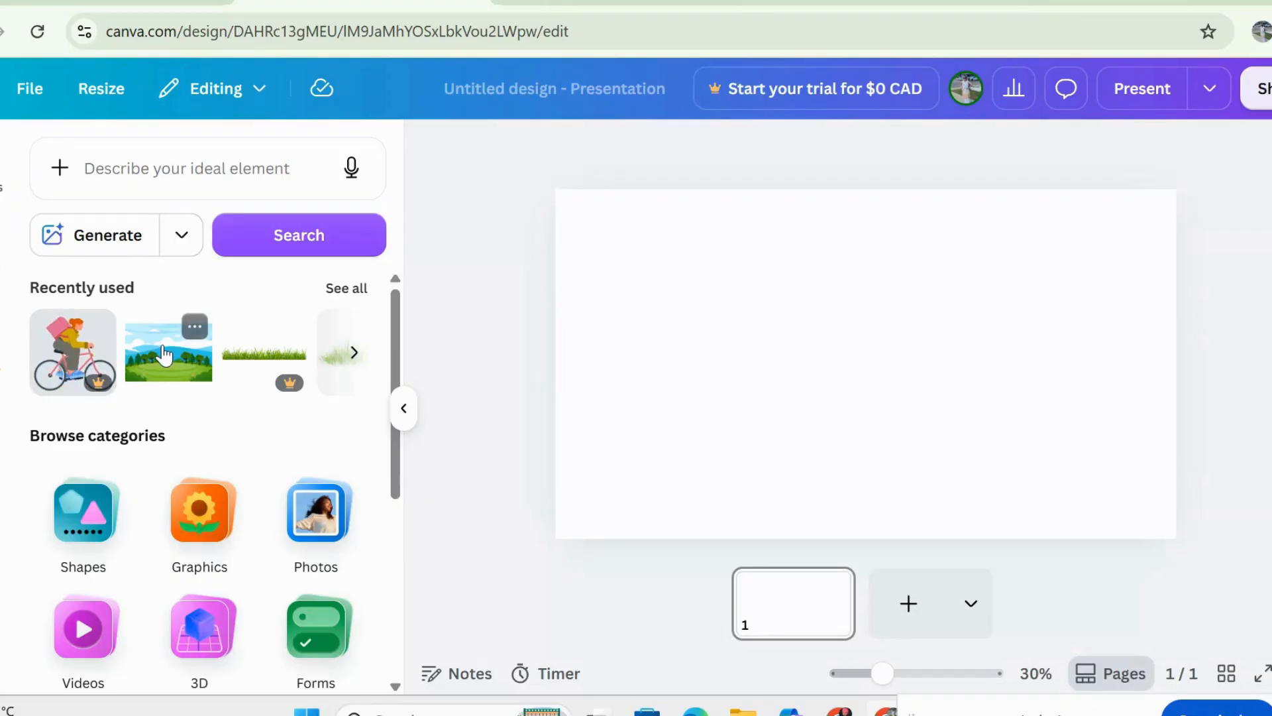
left_click(164, 356)
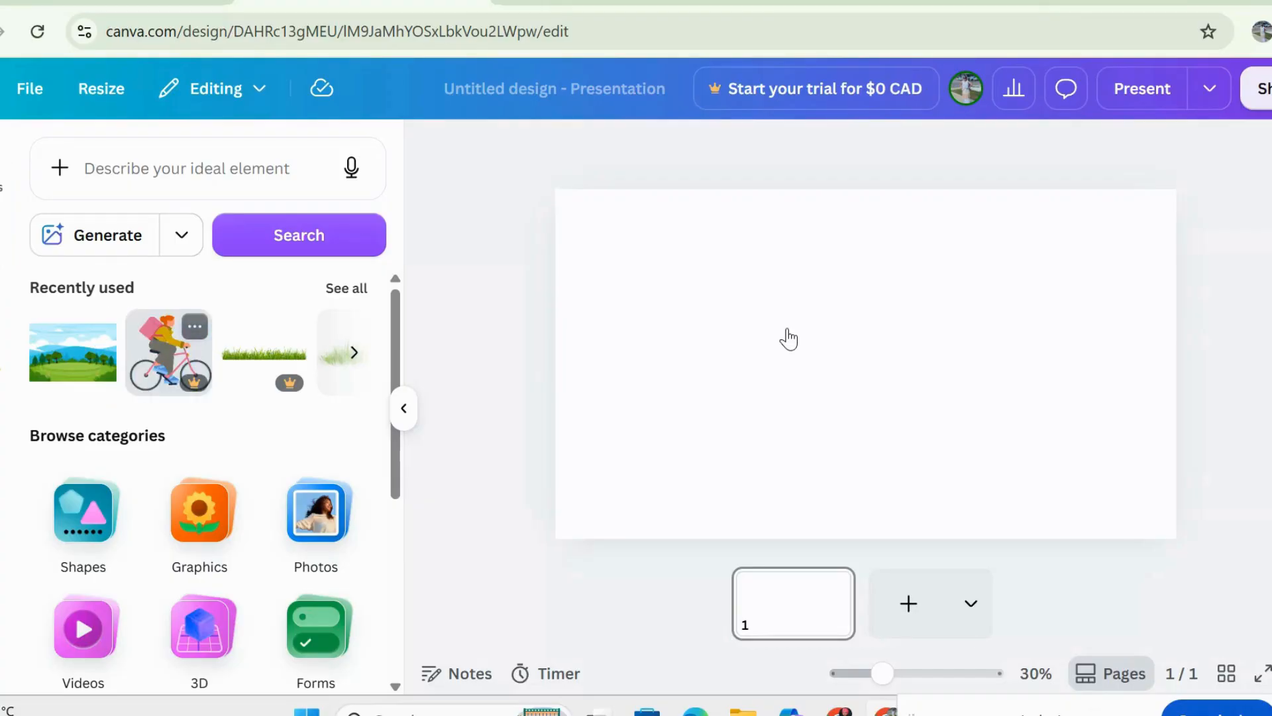
left_click_drag(788, 340, 857, 326)
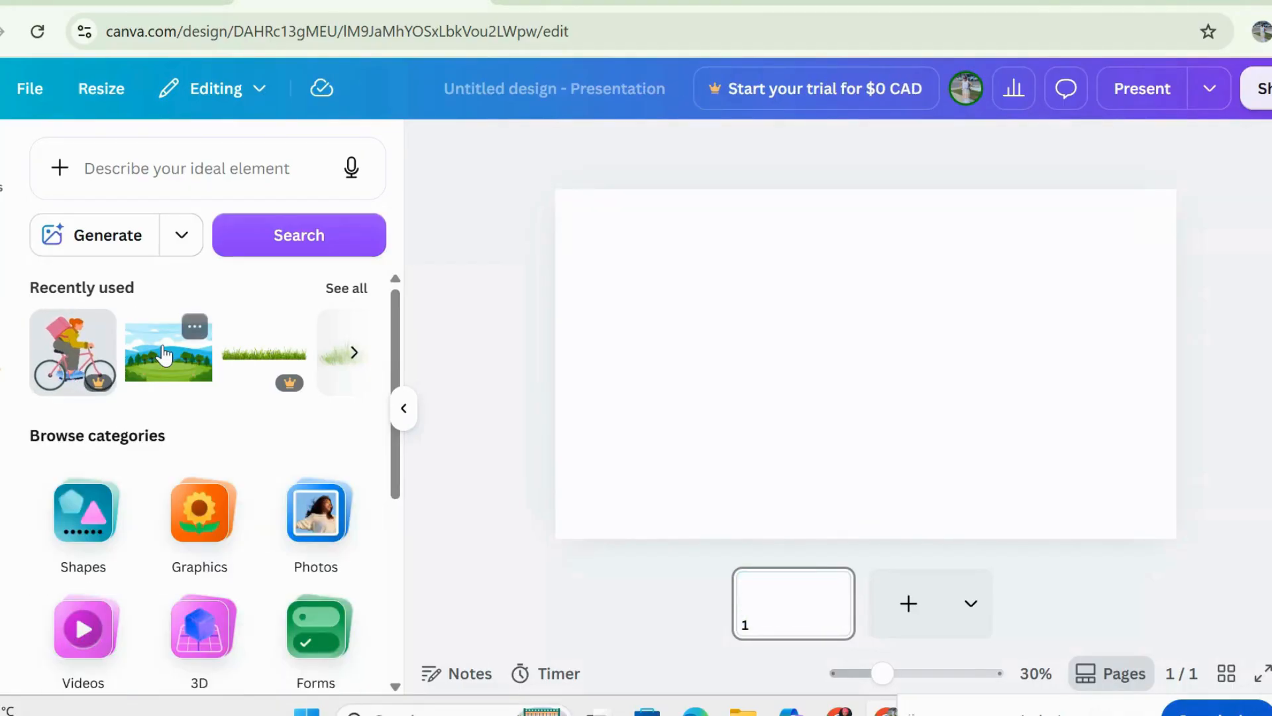
left_click(164, 355)
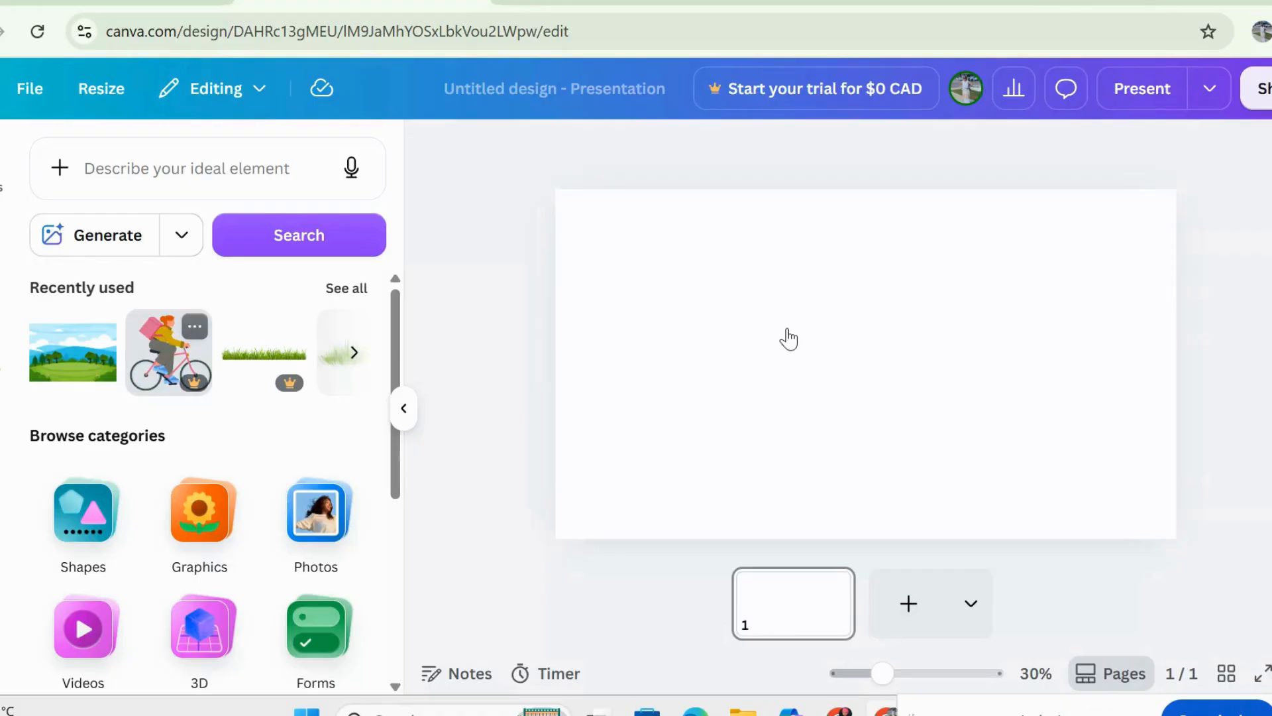
left_click_drag(869, 345, 798, 330)
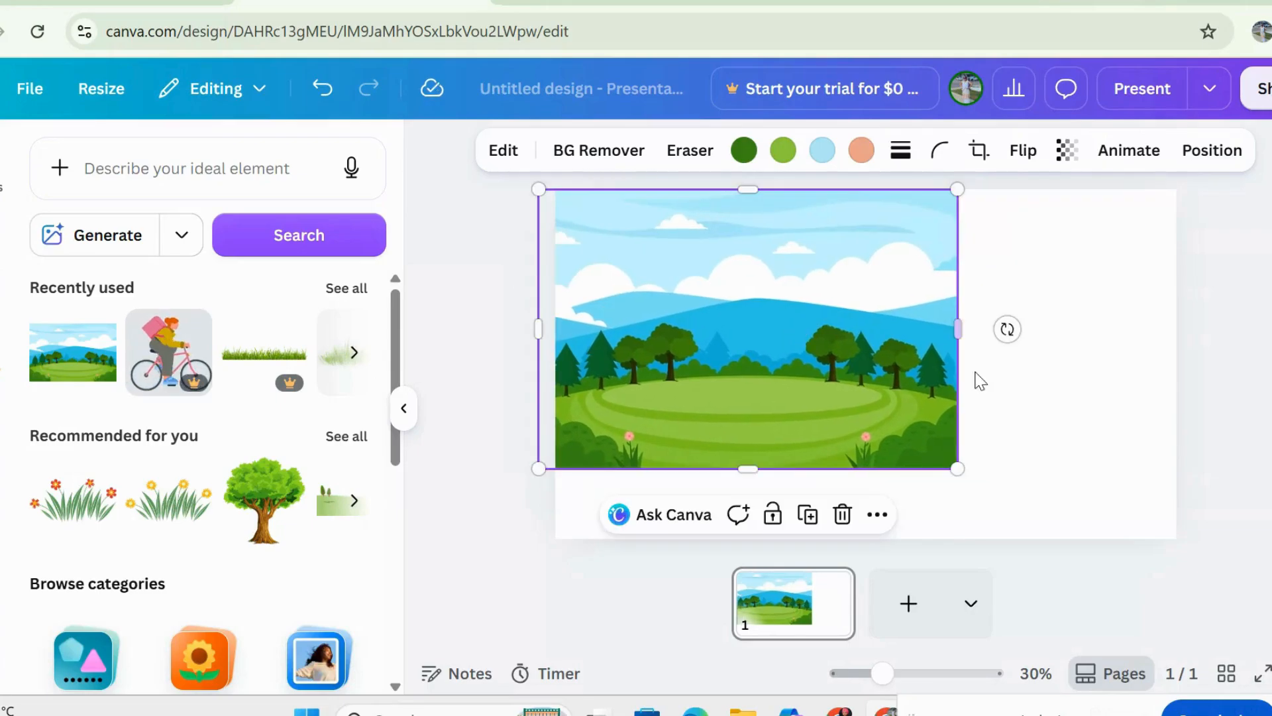
- Enlarge and widen the first page's landscape until it covers the whole page
left_click_drag(957, 468, 1131, 504)
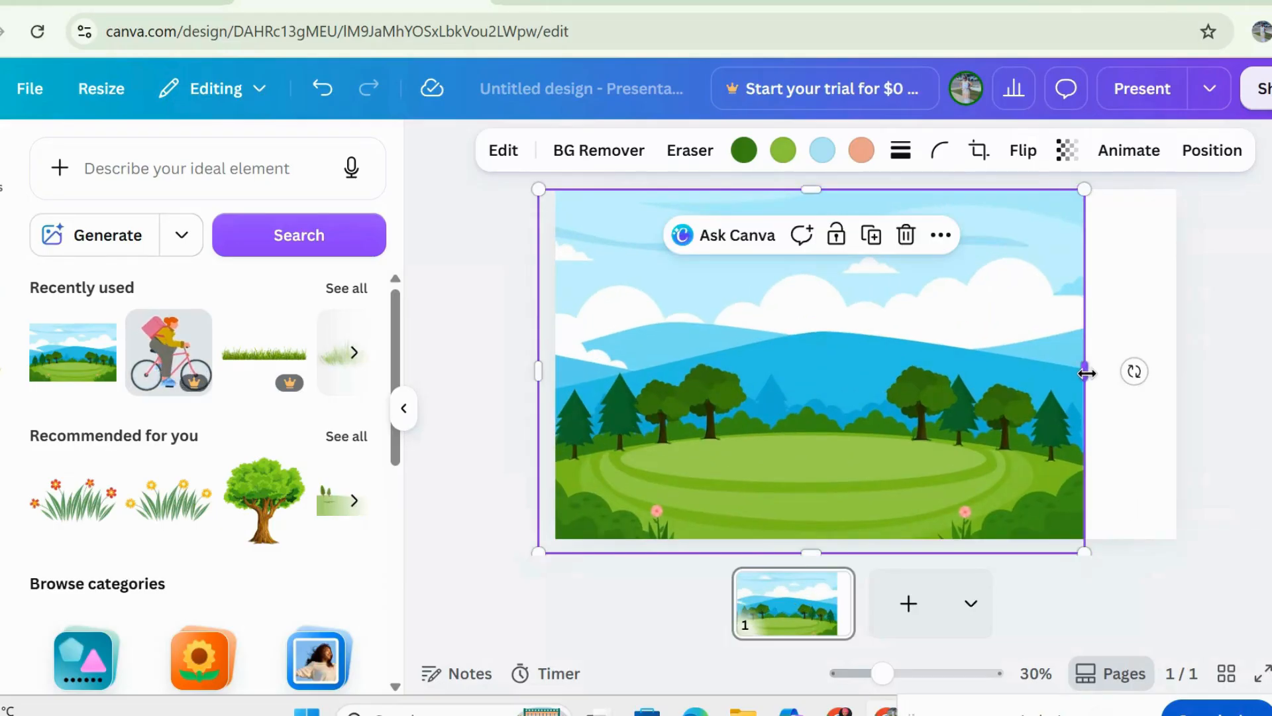
left_click_drag(1087, 369, 1208, 371)
left_click(1234, 457)
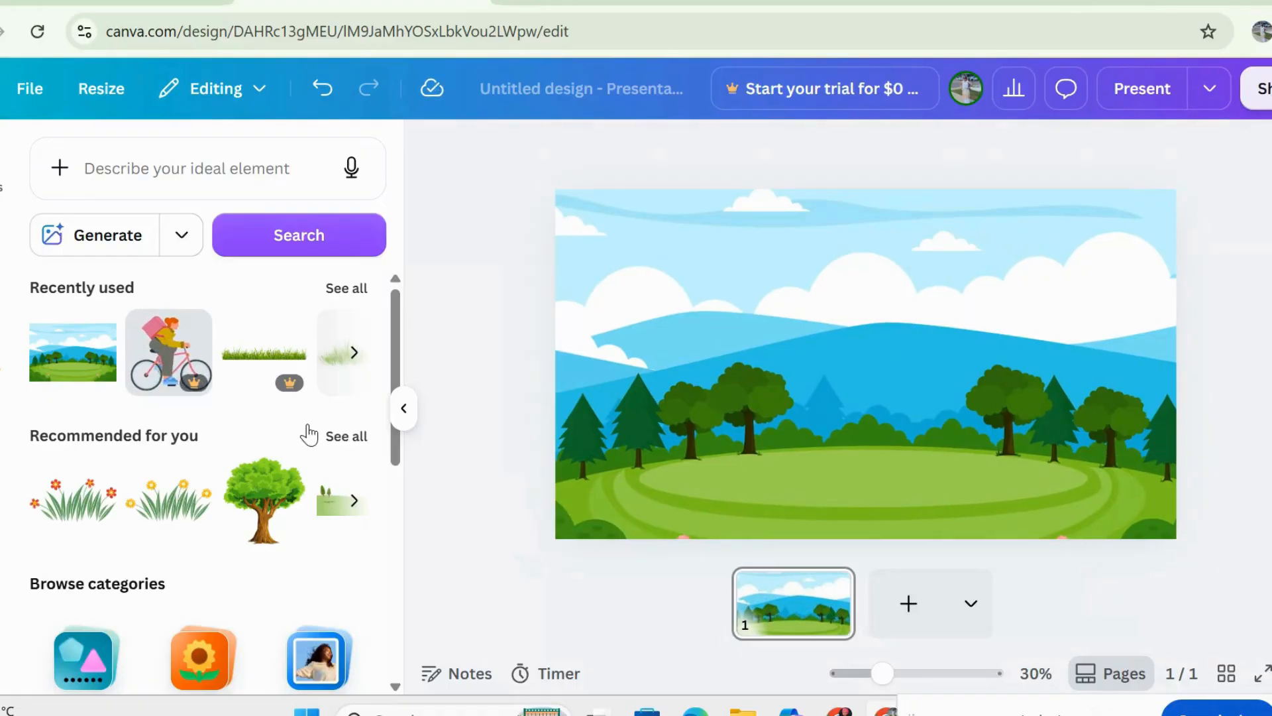
- Add the recently used cyclist to the first page, shrink it and place it on the lawn at the lower left
left_click(185, 354)
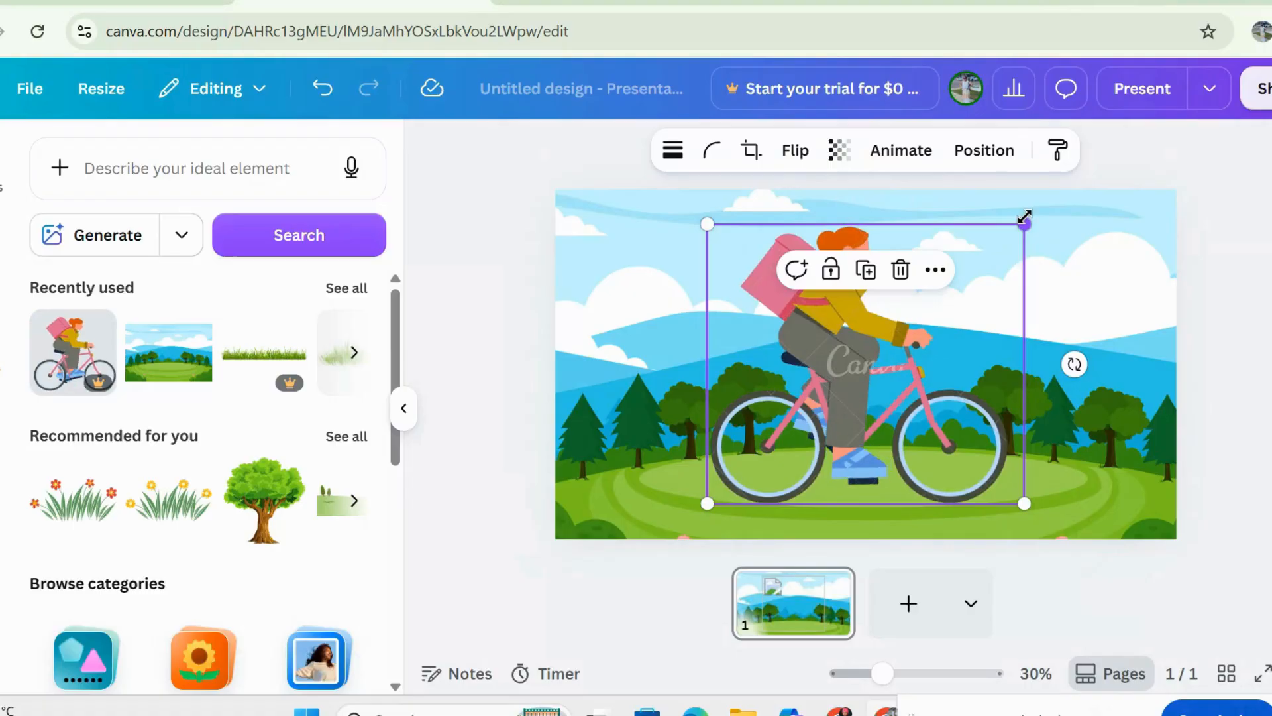
left_click_drag(1025, 217, 861, 421)
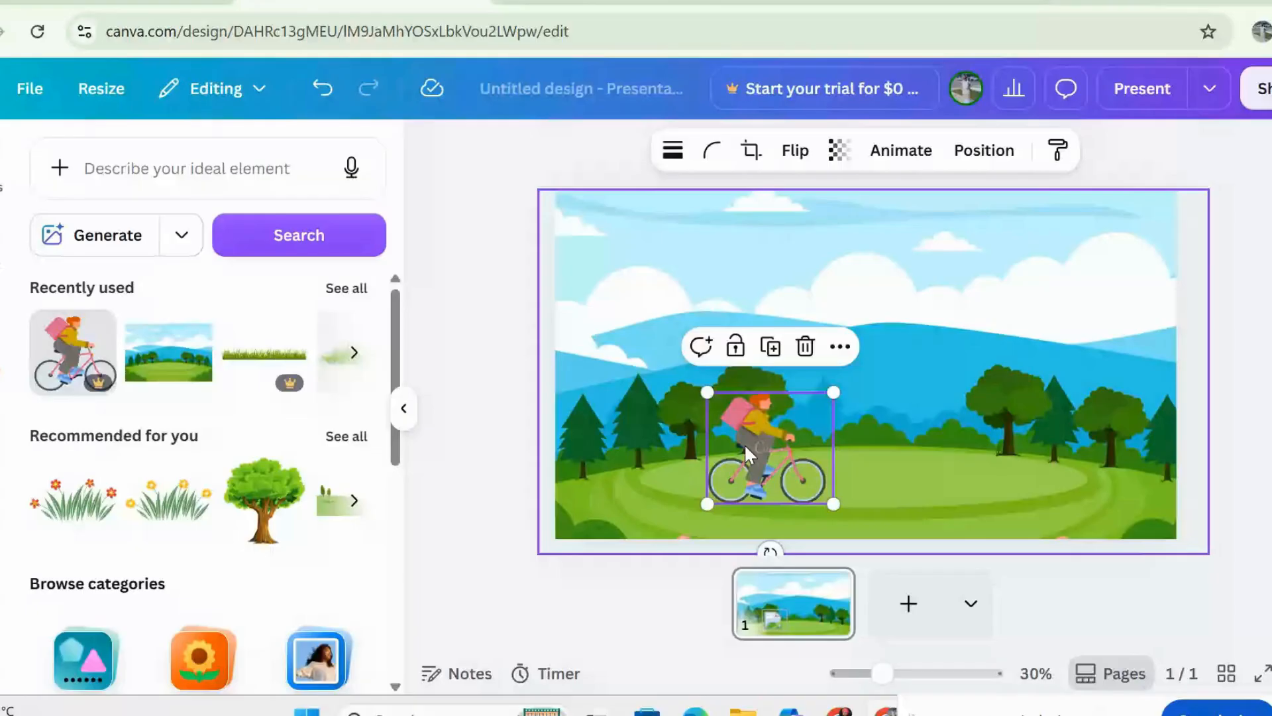
left_click_drag(745, 443, 637, 456)
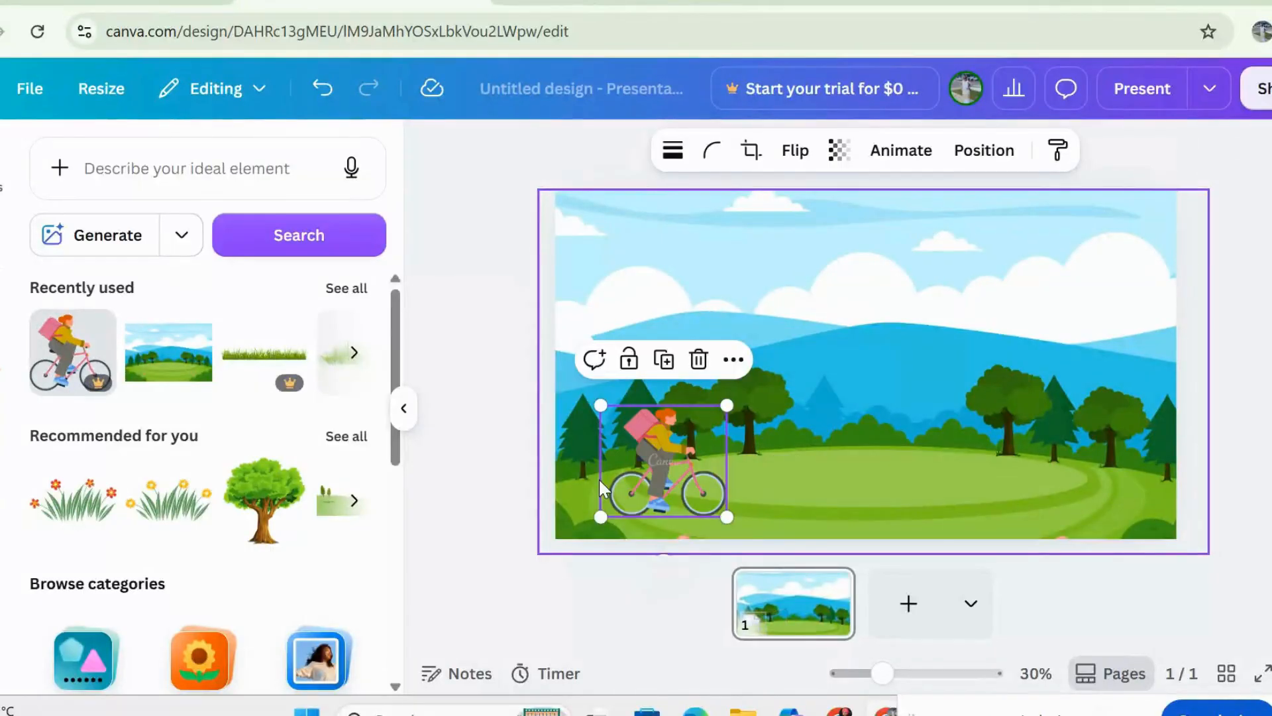
left_click(474, 431)
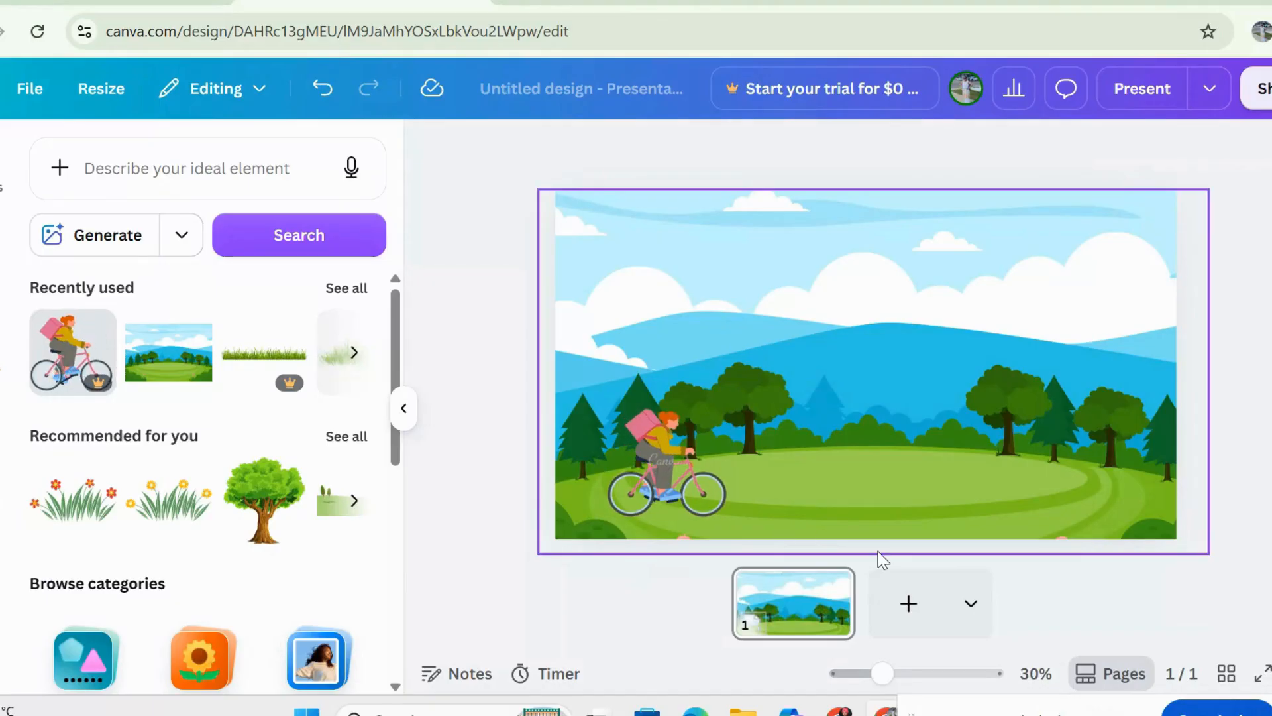
- Add a second page and insert the meadow landscape, enlarged and positioned to cover the entire page
left_click(908, 604)
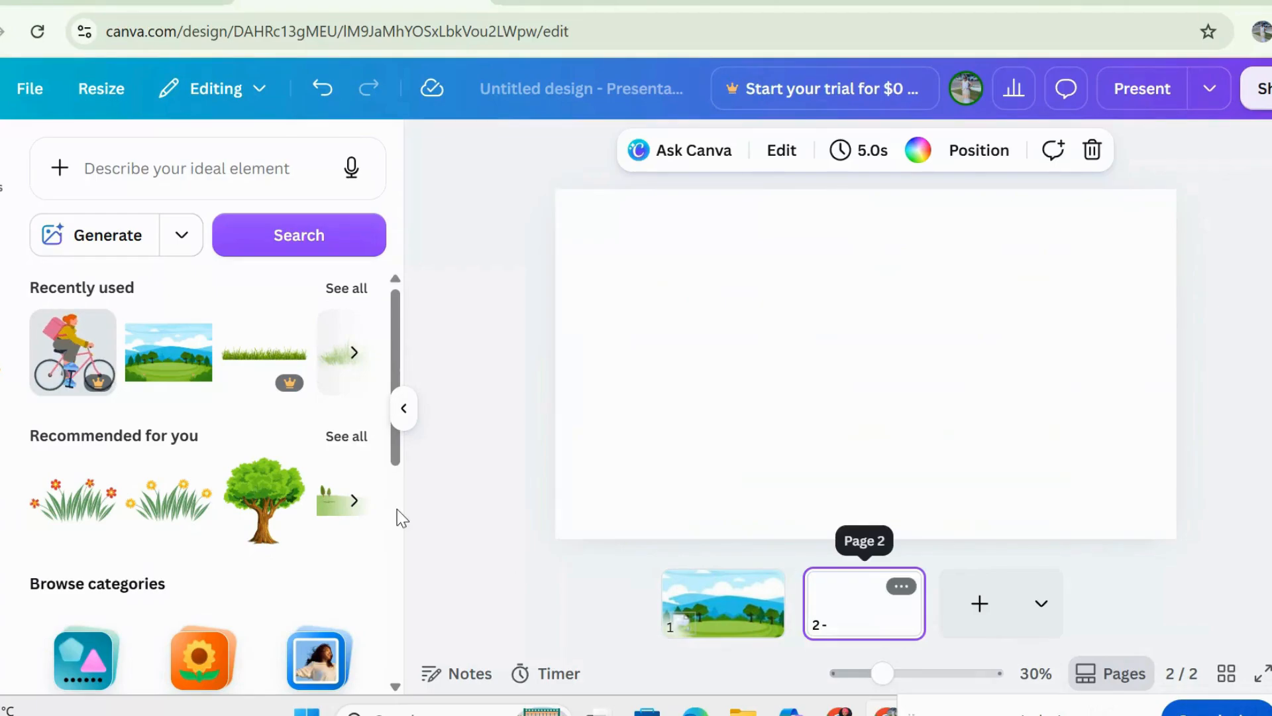
left_click(168, 351)
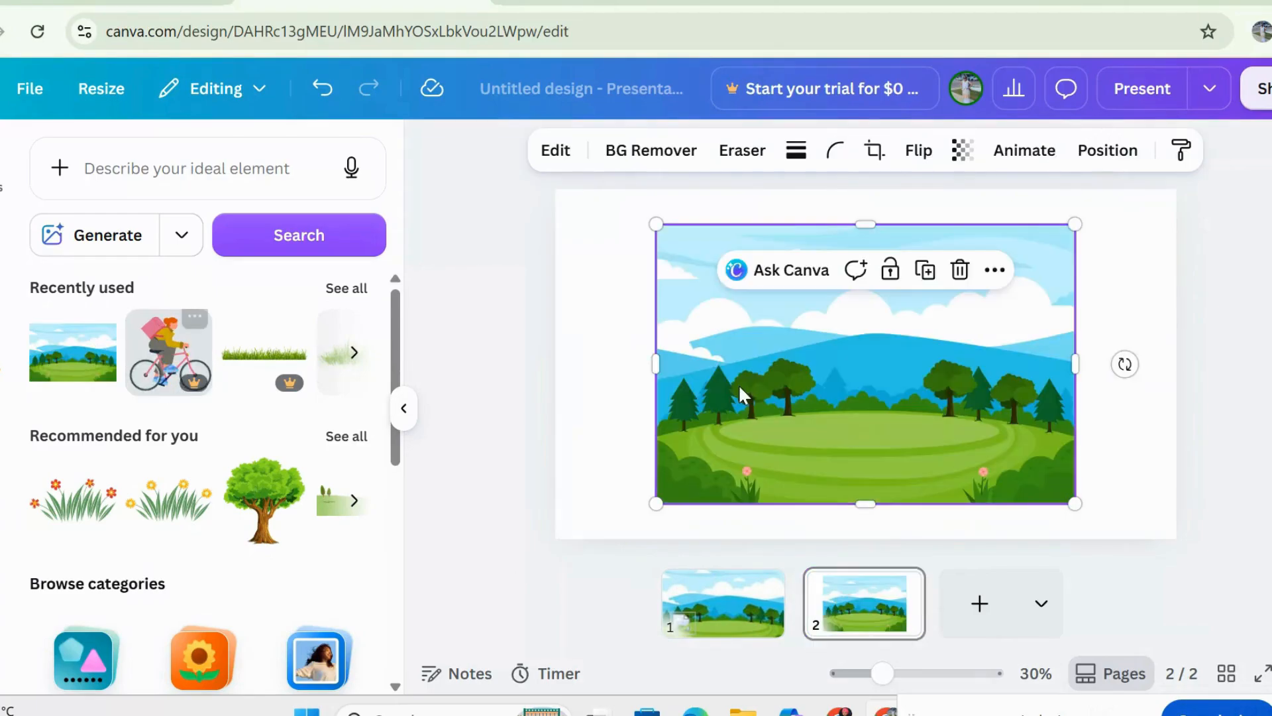
left_click_drag(732, 315, 756, 364)
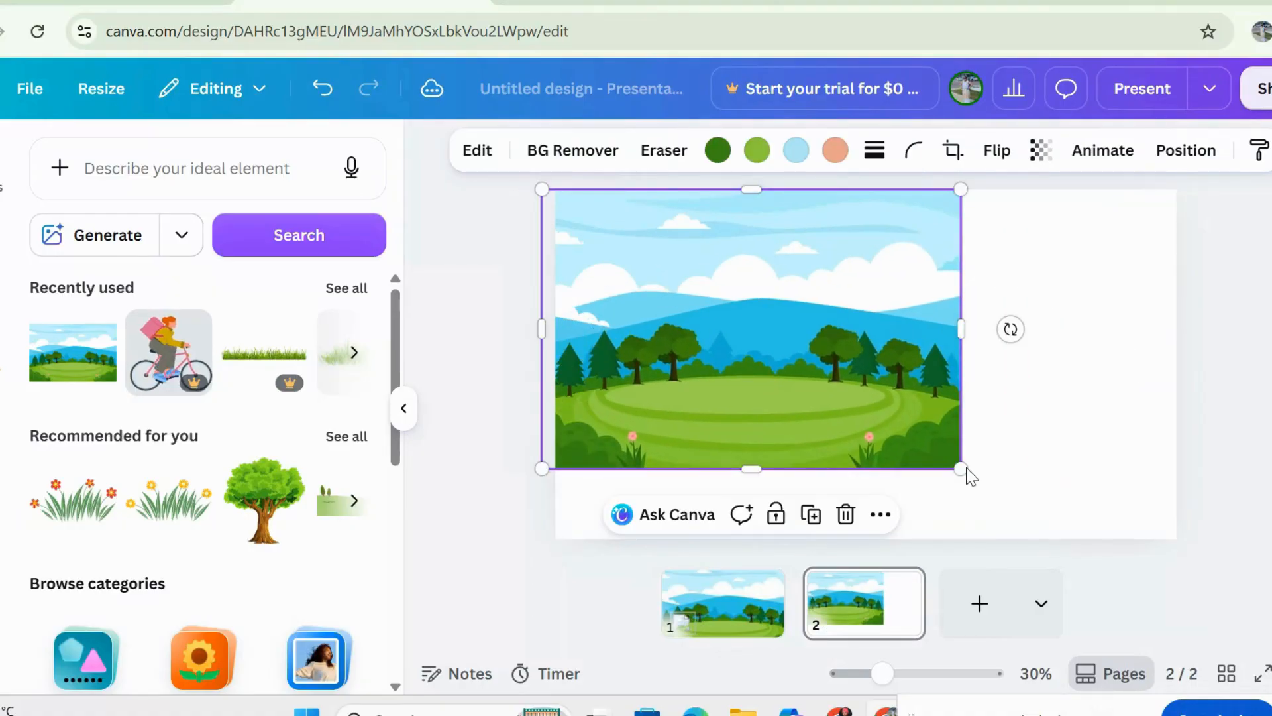
left_click_drag(962, 469, 1209, 635)
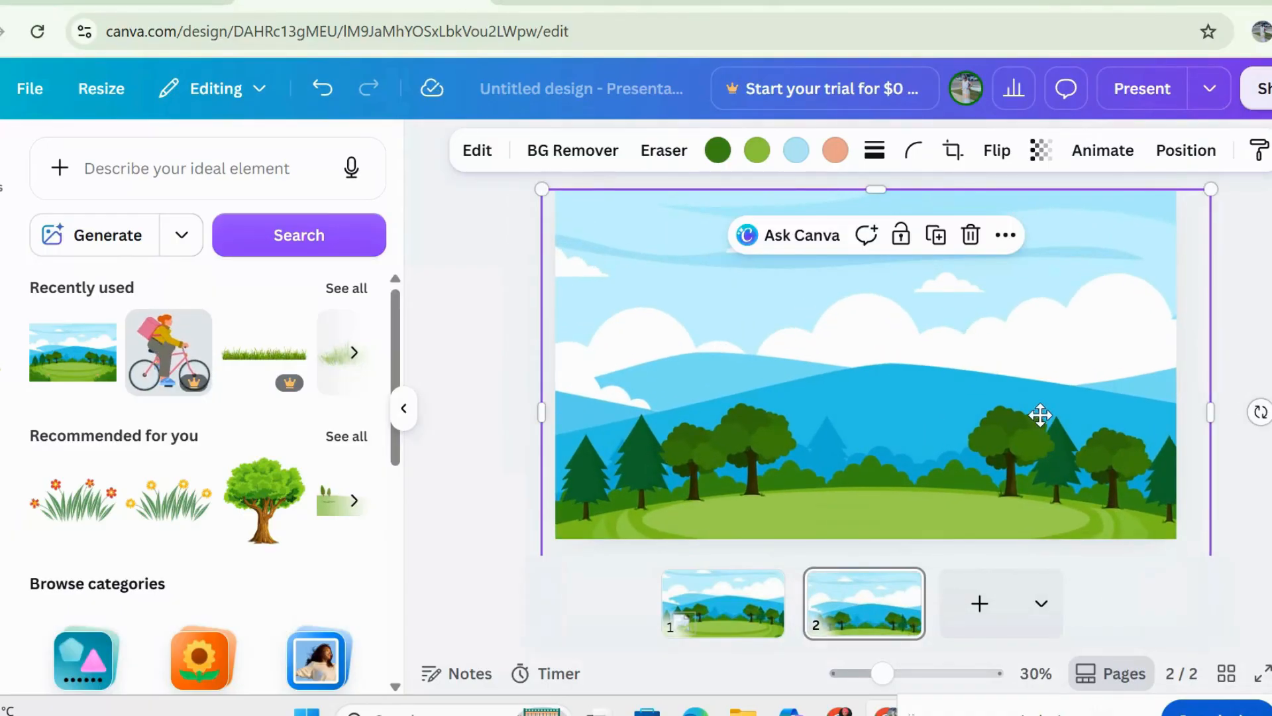
left_click_drag(1040, 417, 1037, 405)
left_click(446, 429)
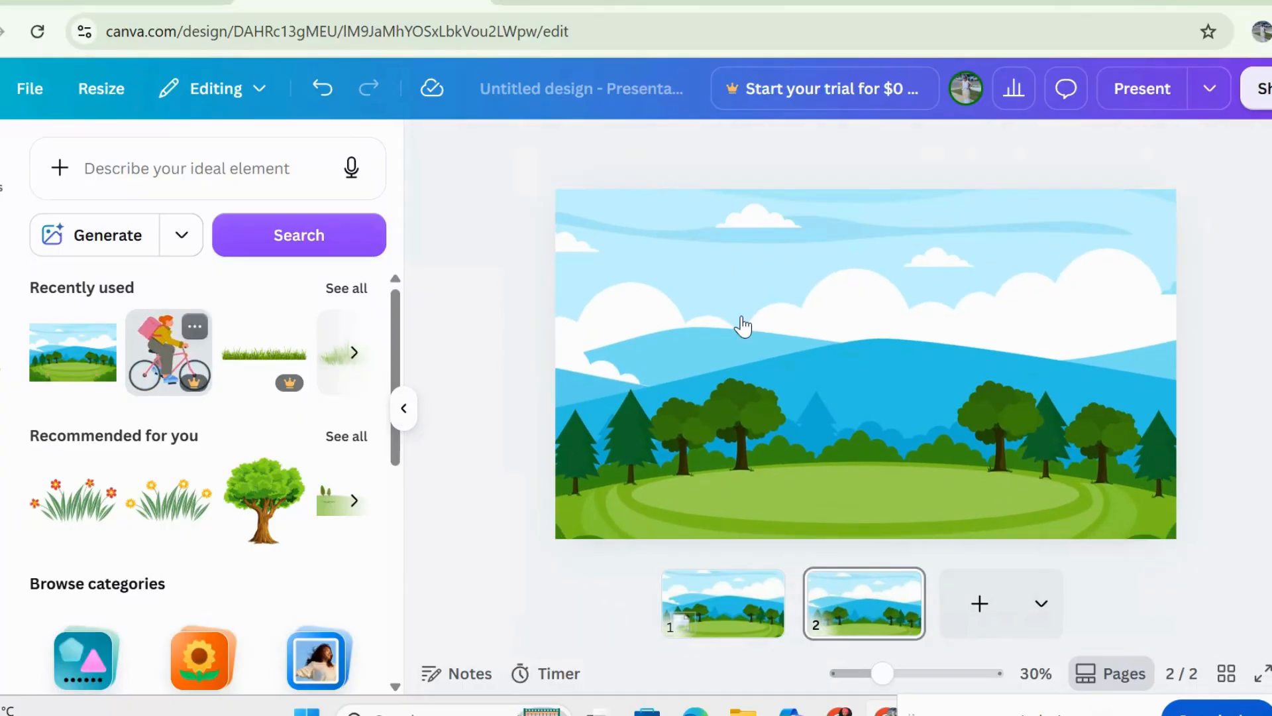
- Place the cyclist on the right side of the second page and shrink it slightly, keeping it much larger than on page one
left_click_drag(879, 355, 999, 365)
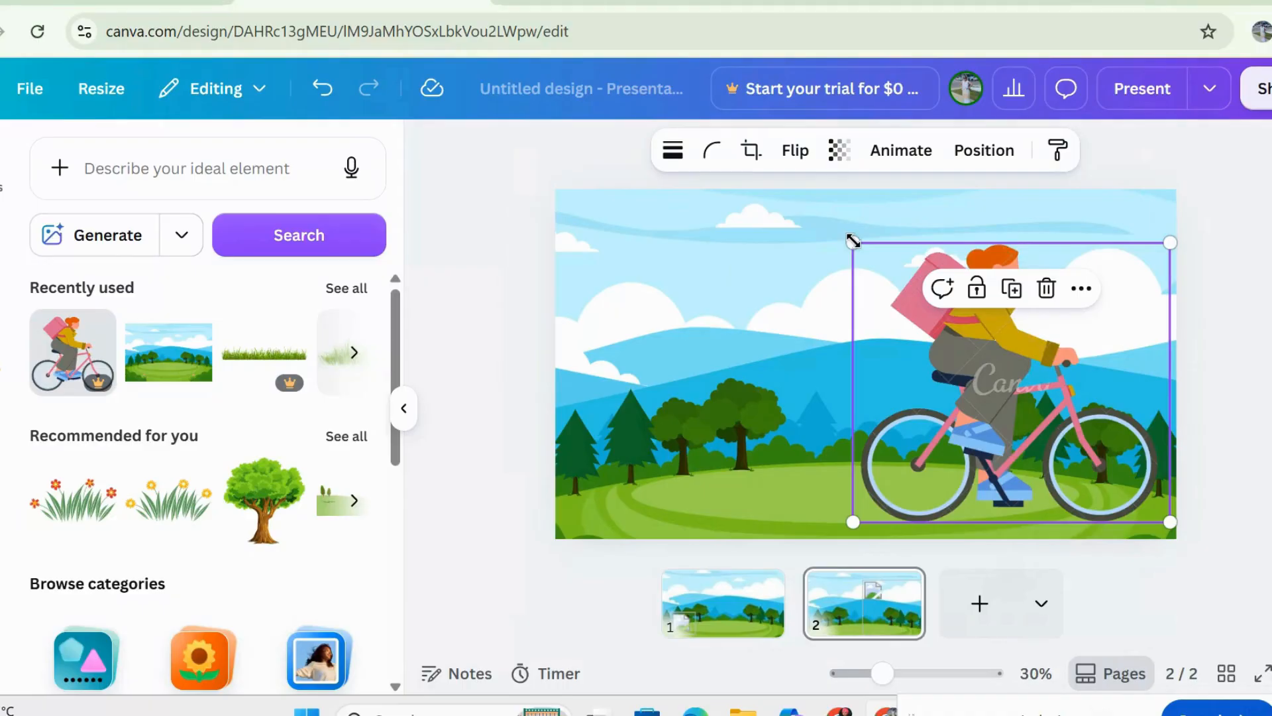
left_click_drag(853, 241, 880, 299)
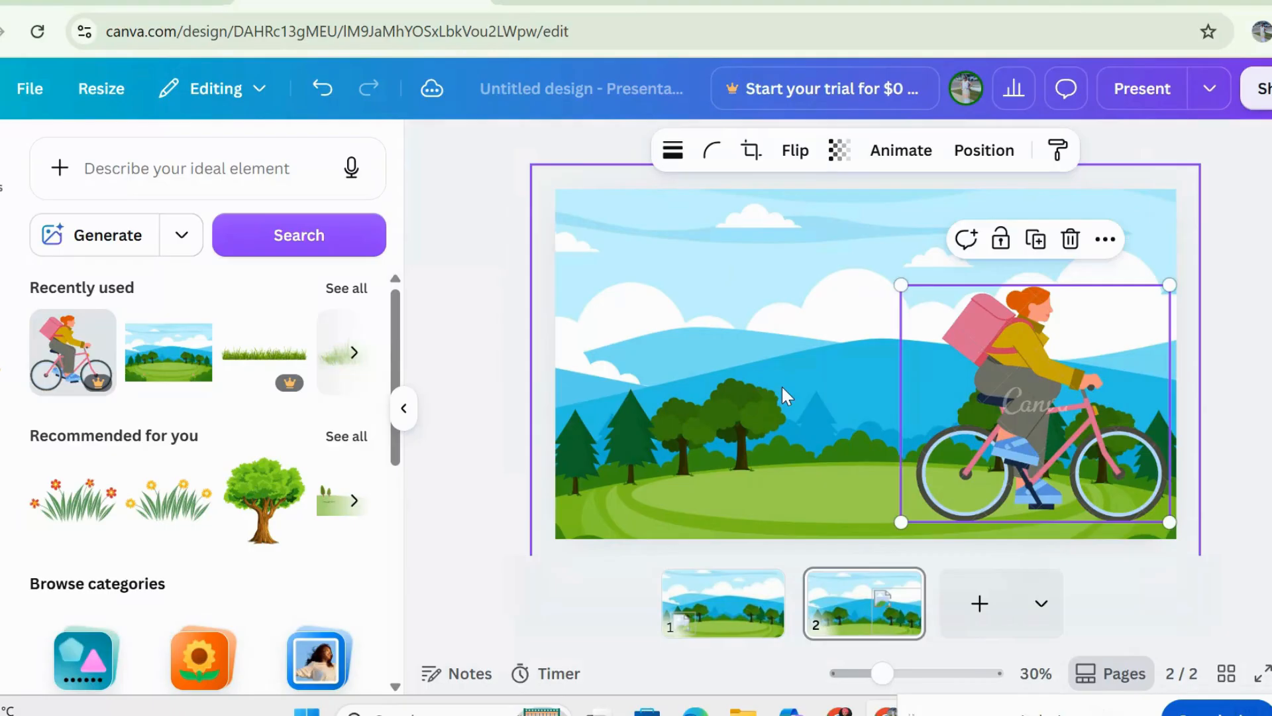
left_click(537, 464)
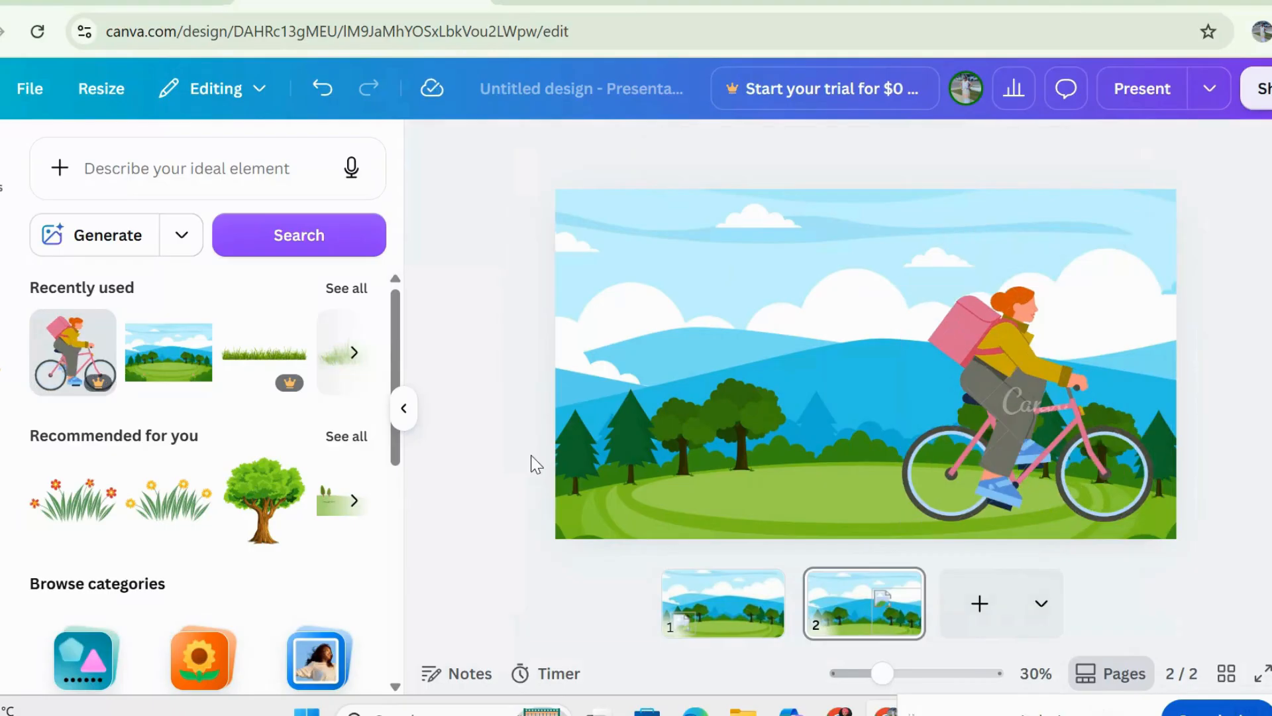
- Present the pages full screen from the first page to check how they play without a transition
left_click(762, 596)
left_click(1148, 87)
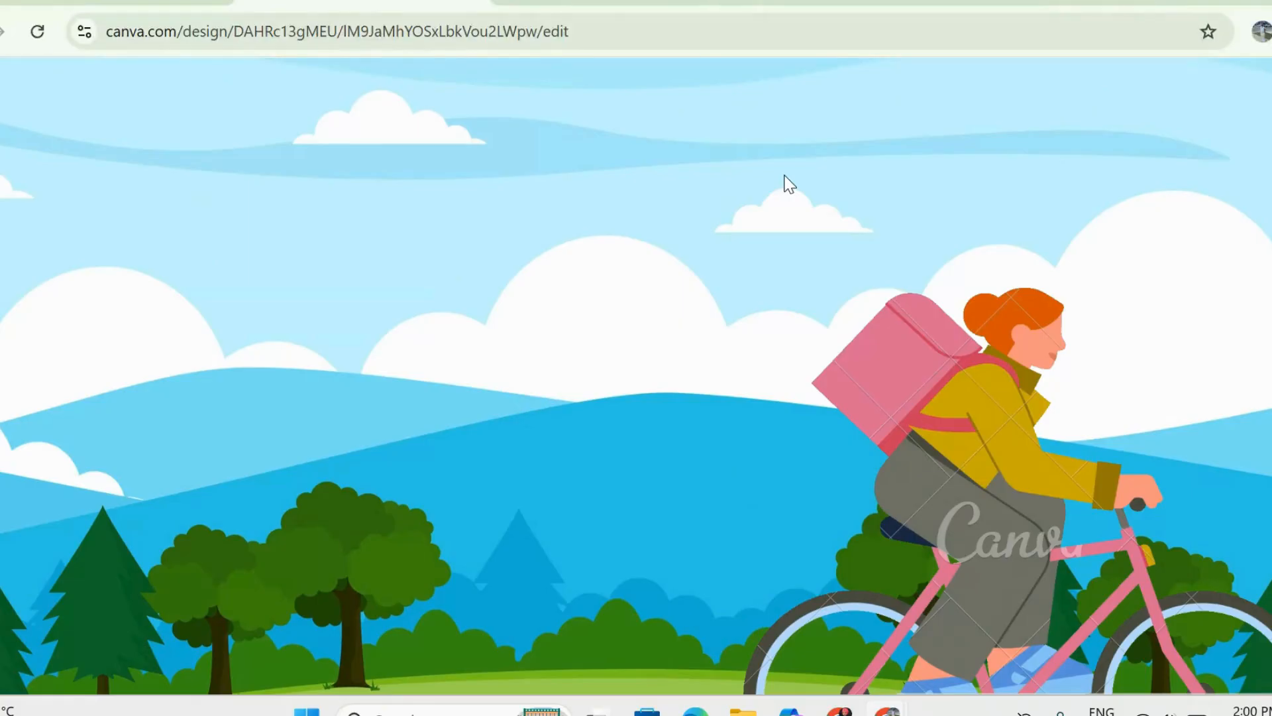
key("Escape")
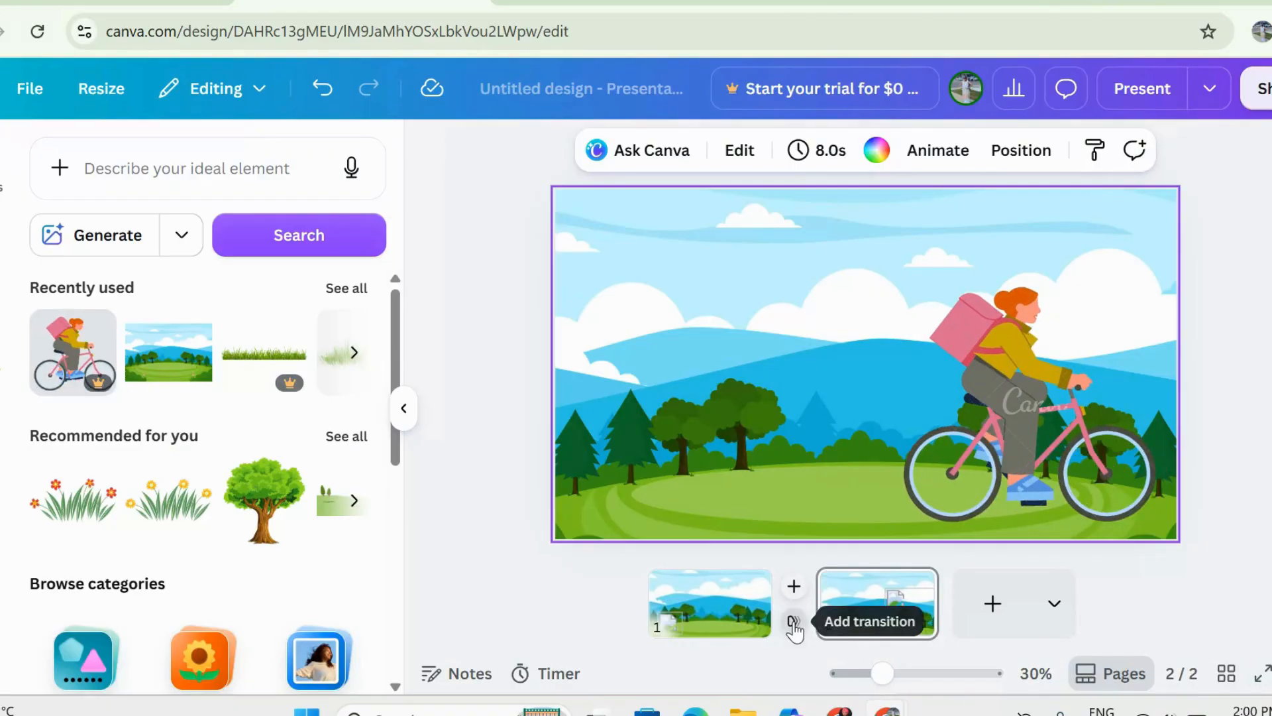
- Add a Match & Move transition between the two pages with a duration of 0.9 seconds
left_click(793, 623)
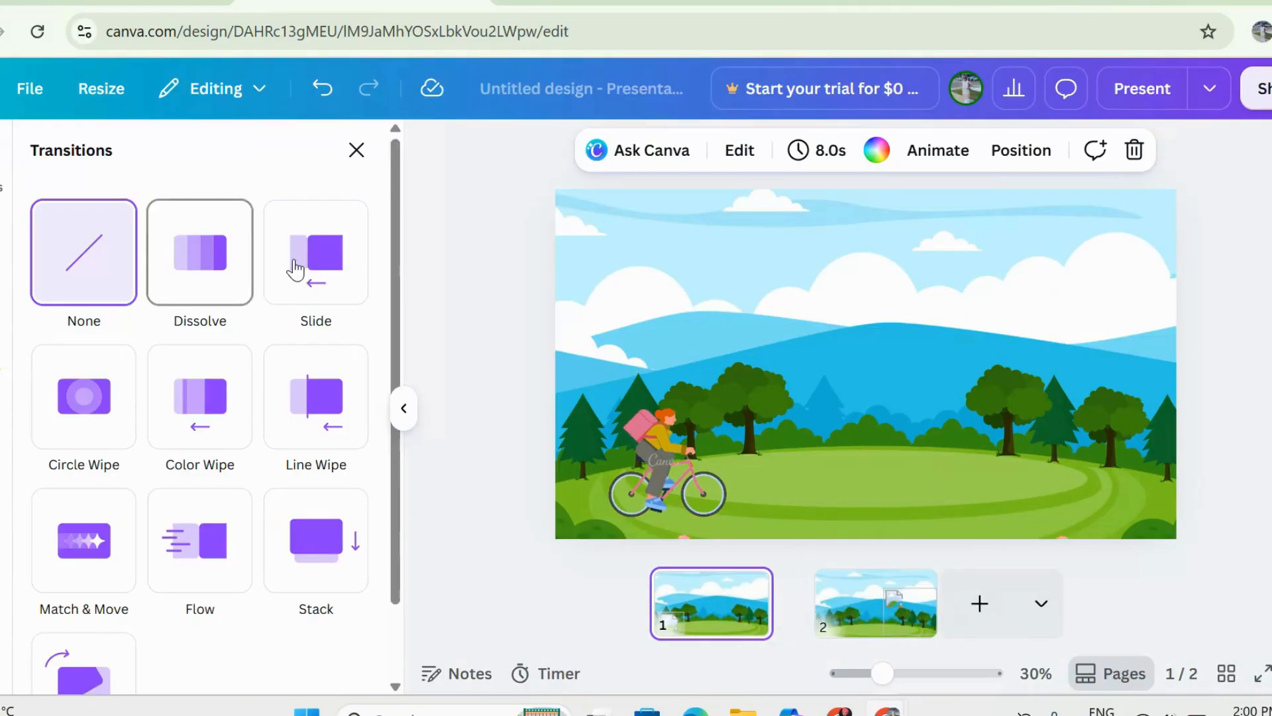
scroll(199, 398, "down", 2)
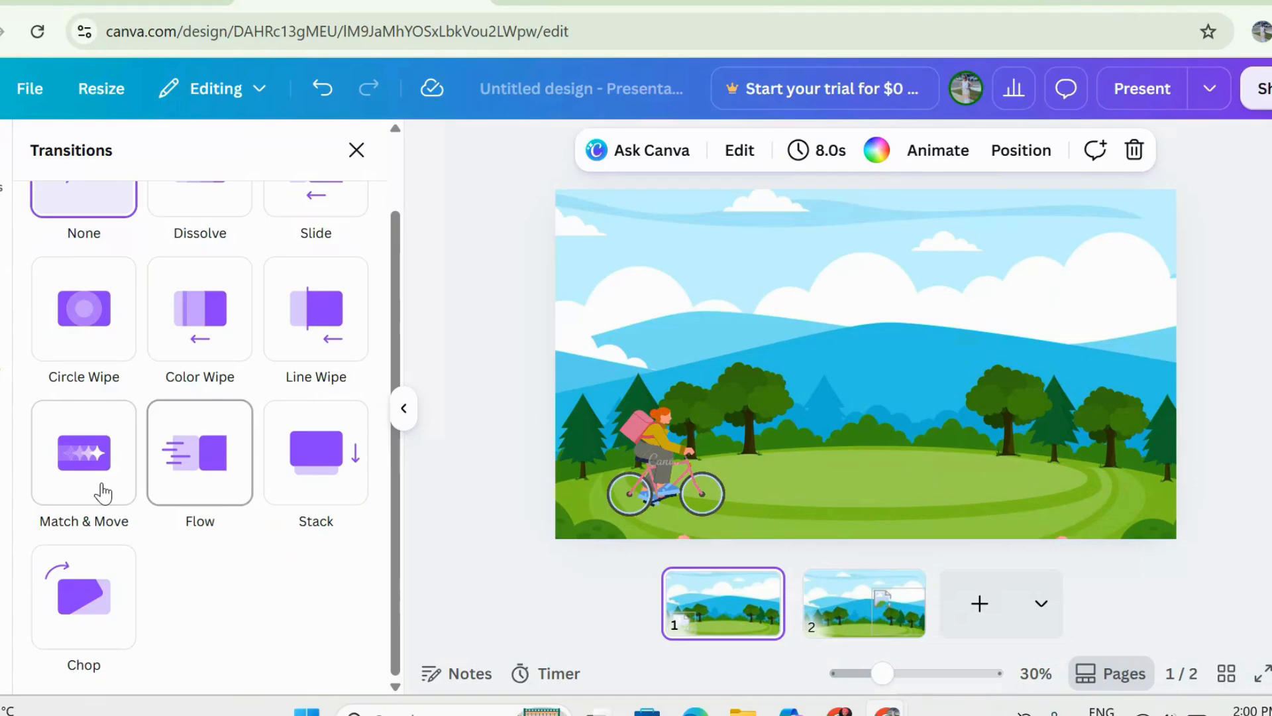
left_click(102, 492)
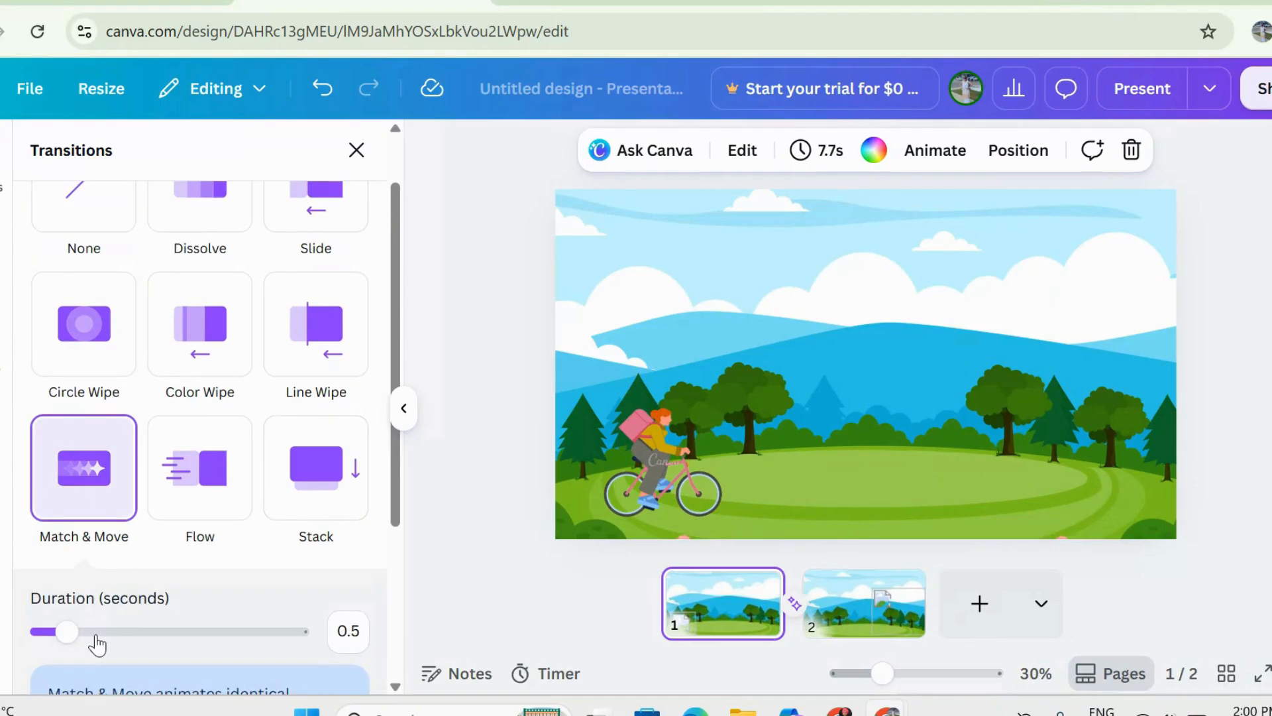
left_click_drag(96, 635, 101, 631)
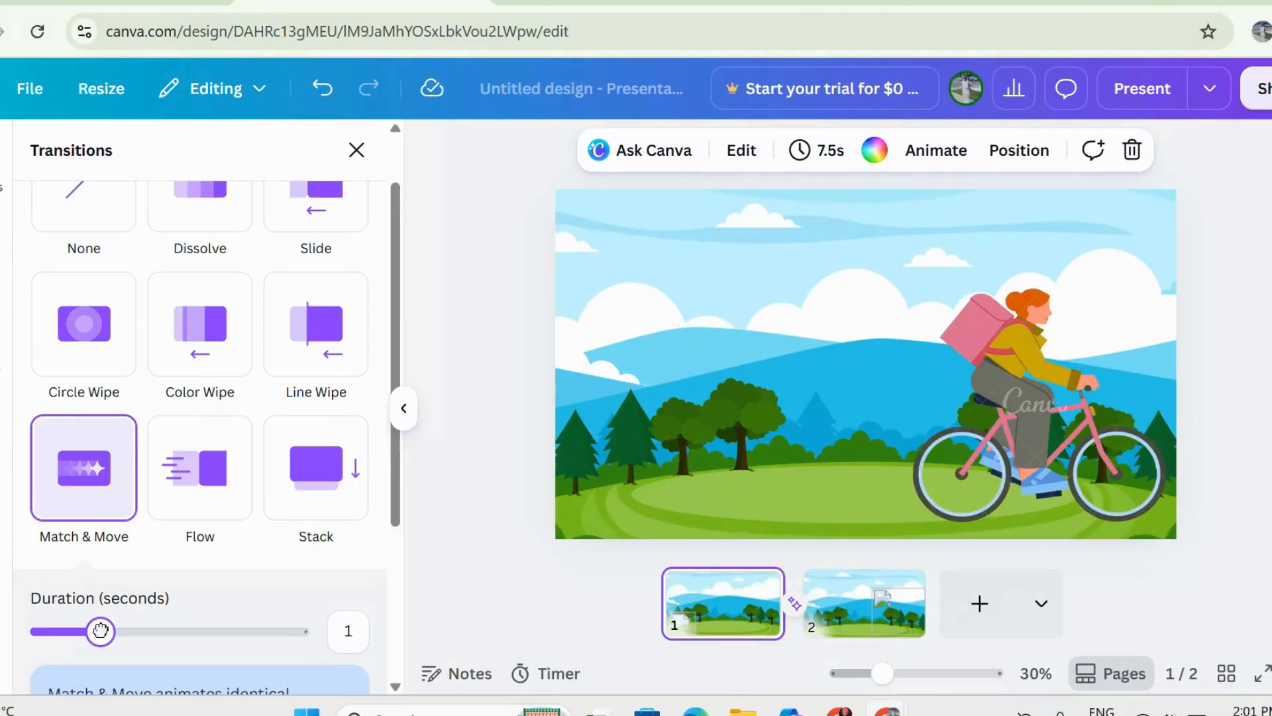
mouse_move(105, 636)
left_mouse_down()
mouse_move(81, 627)
mouse_move(105, 631)
mouse_move(92, 630)
left_mouse_up()
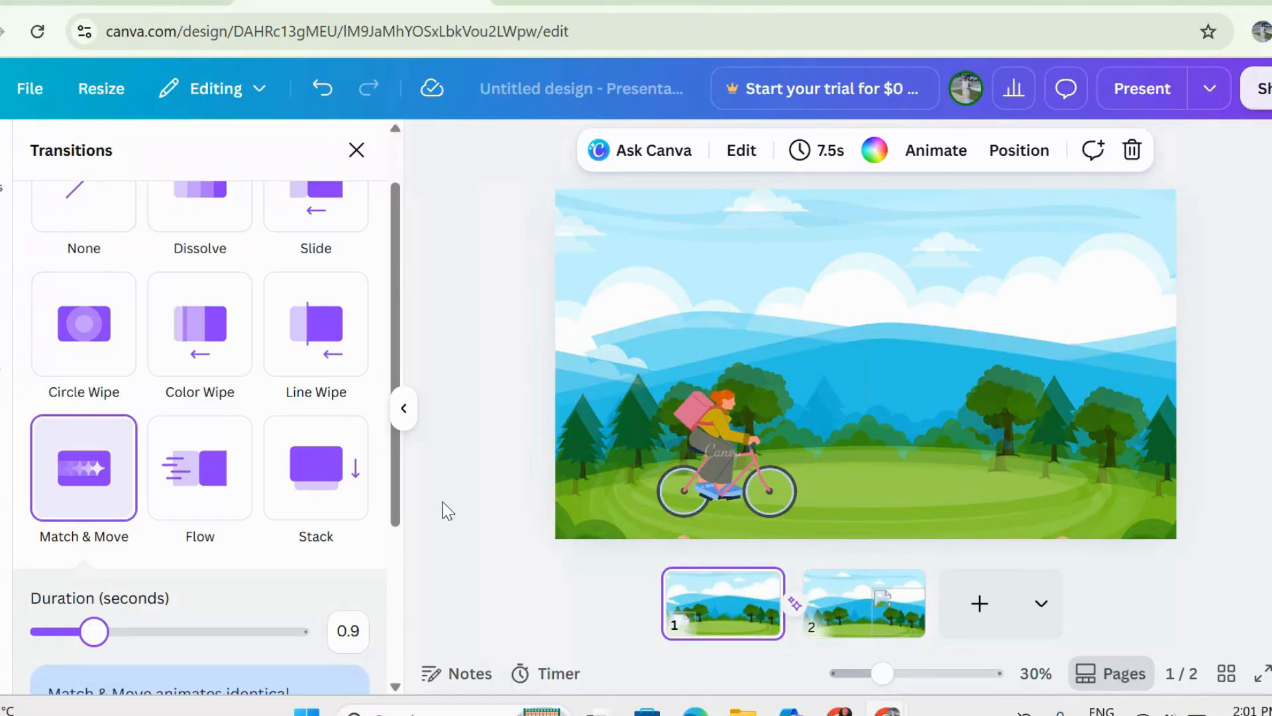
left_click(829, 339)
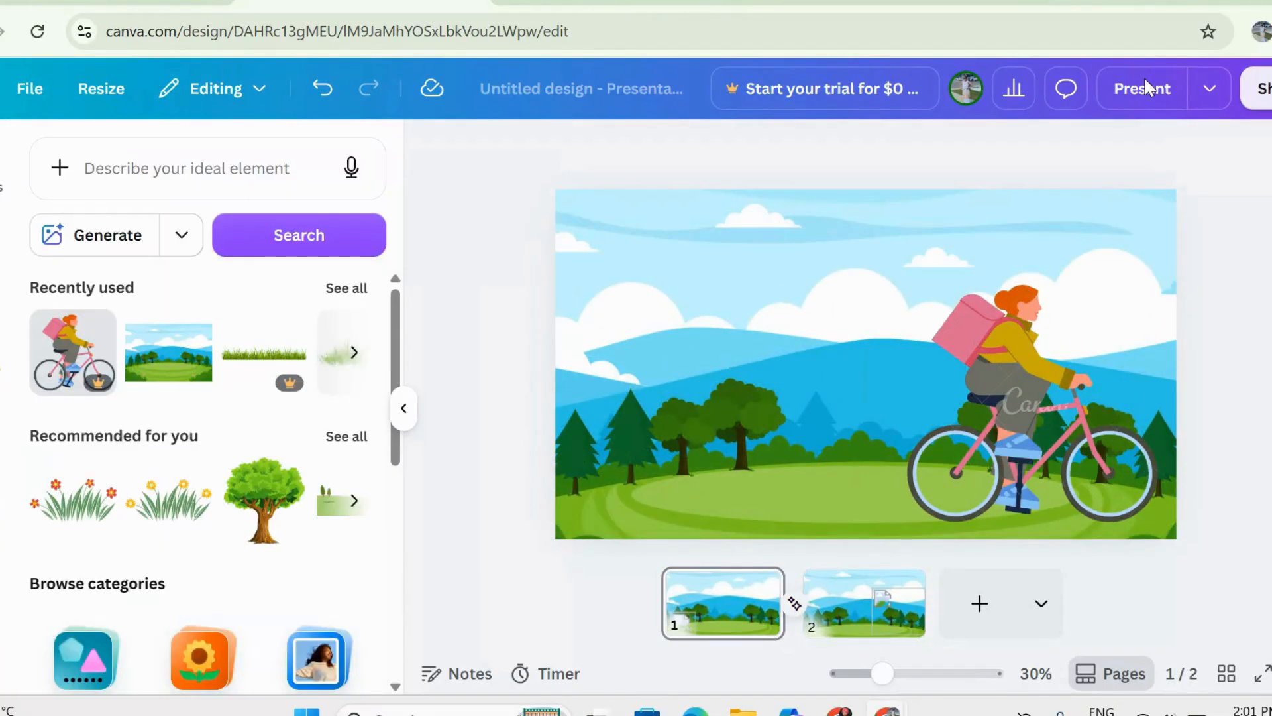
- Present the design full screen and advance to the second page to check the Match & Move transition
left_click(1144, 79)
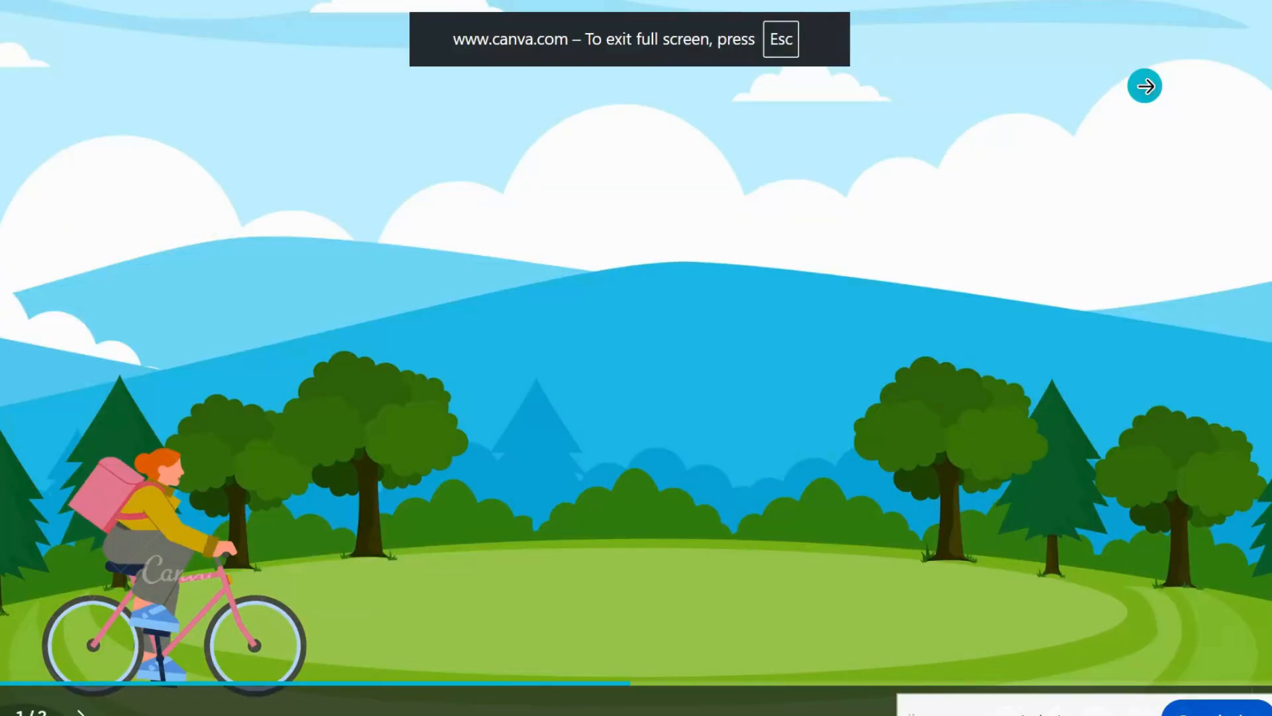
key("Right")
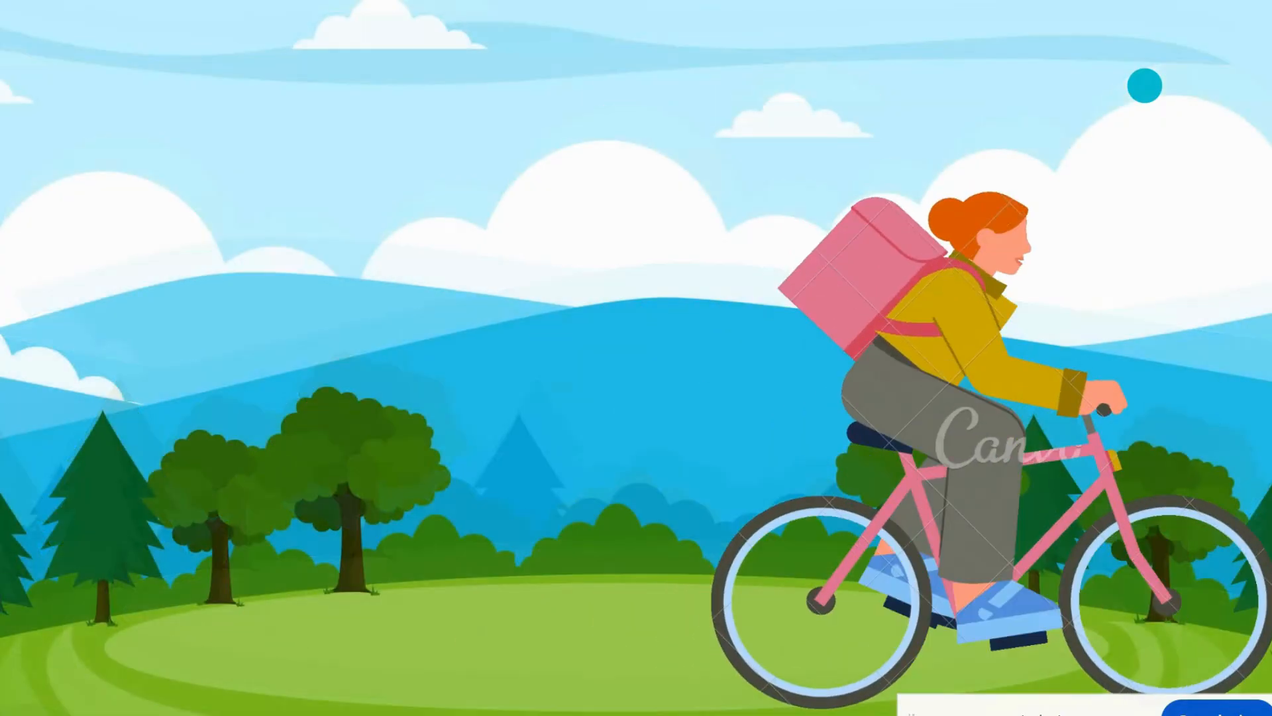
key("Escape")
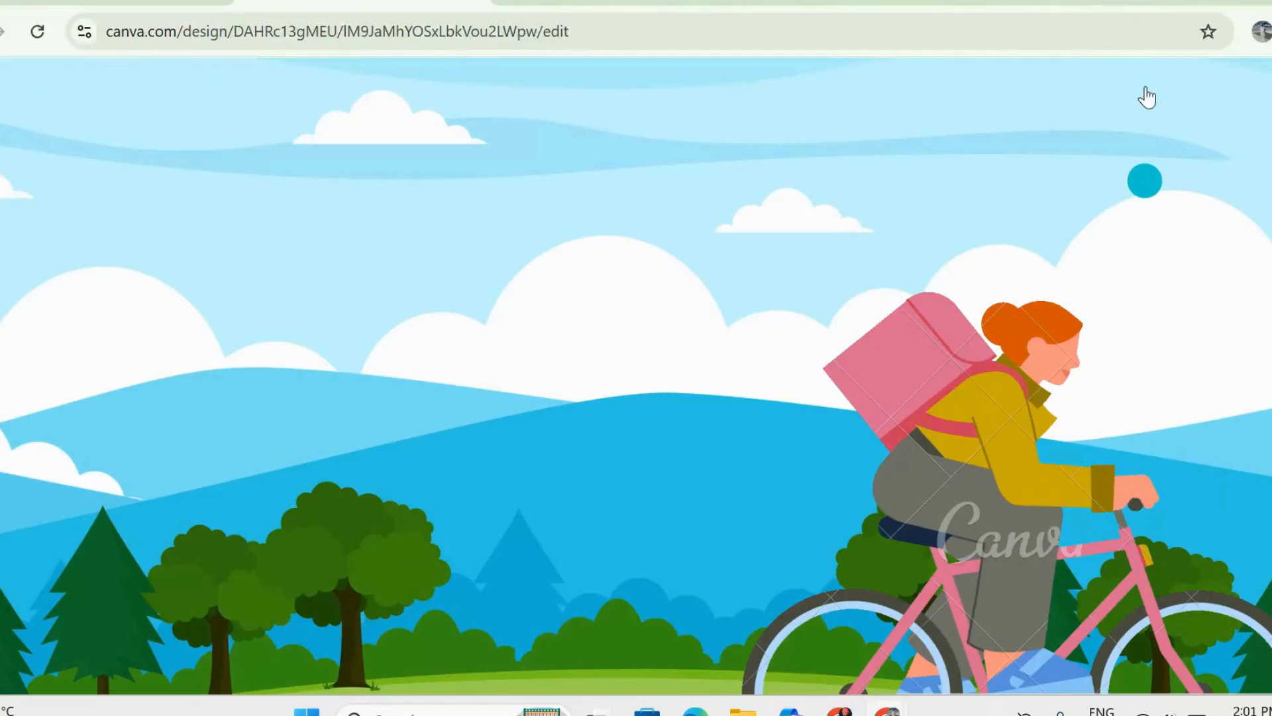
left_click(1150, 92)
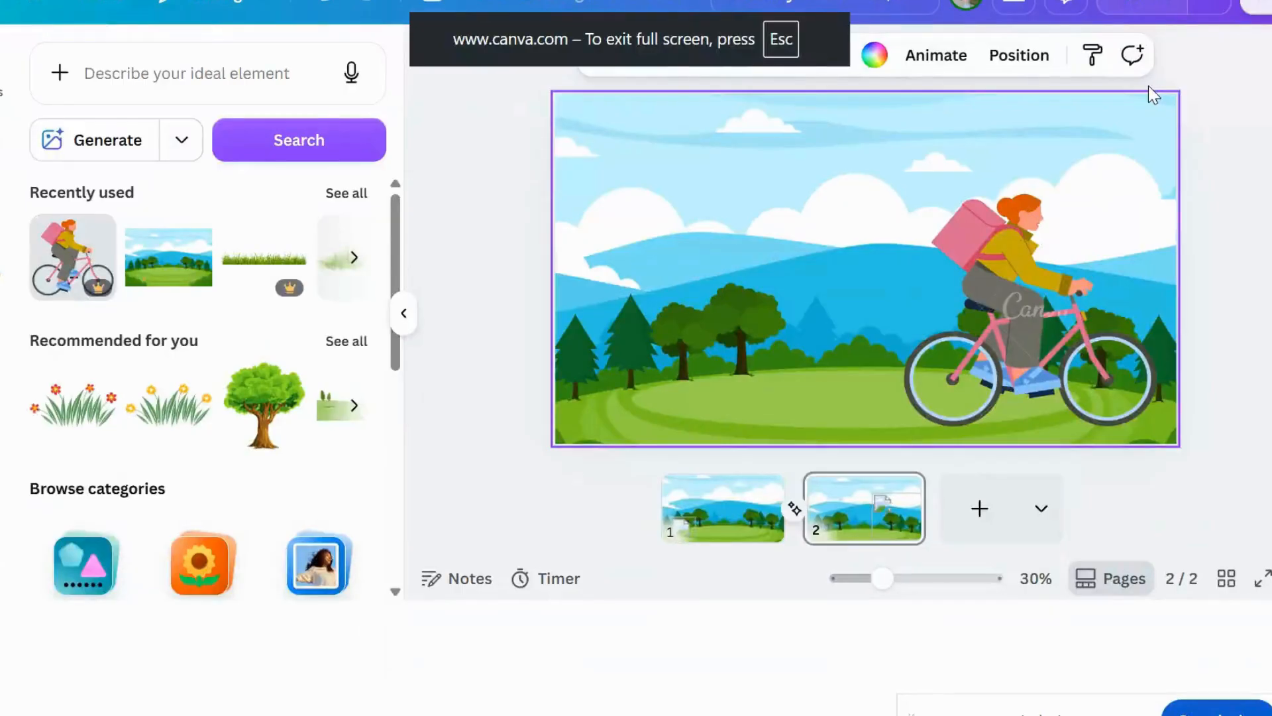